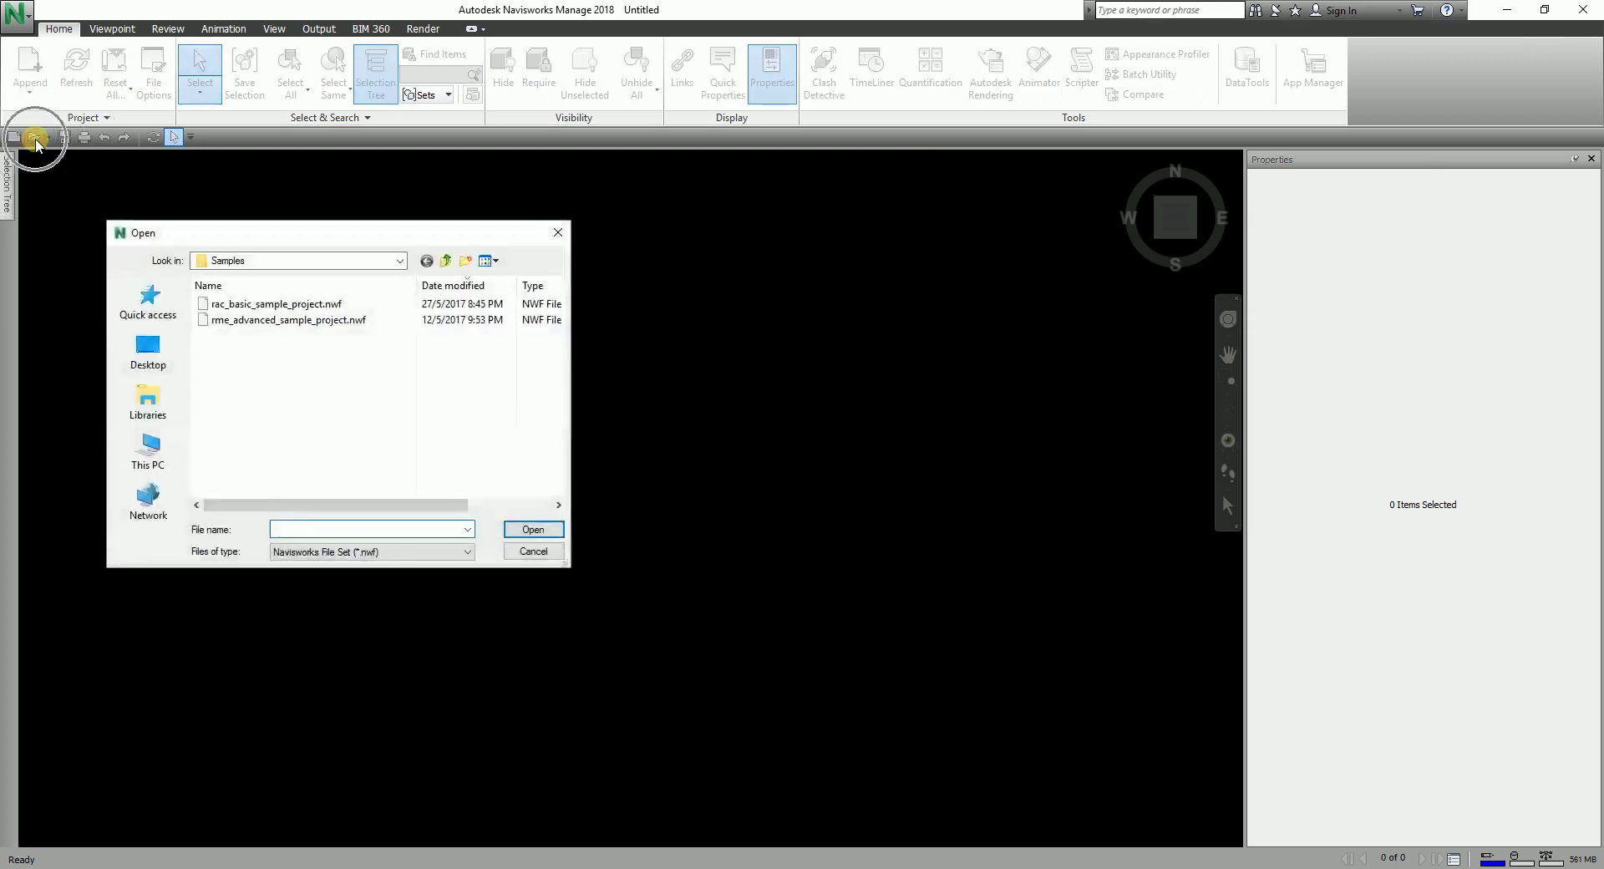
# Open rme_advanced_sample_project.nwf from the Samples folder and check its entry in the Selection Tree
pyautogui.click(256, 322)
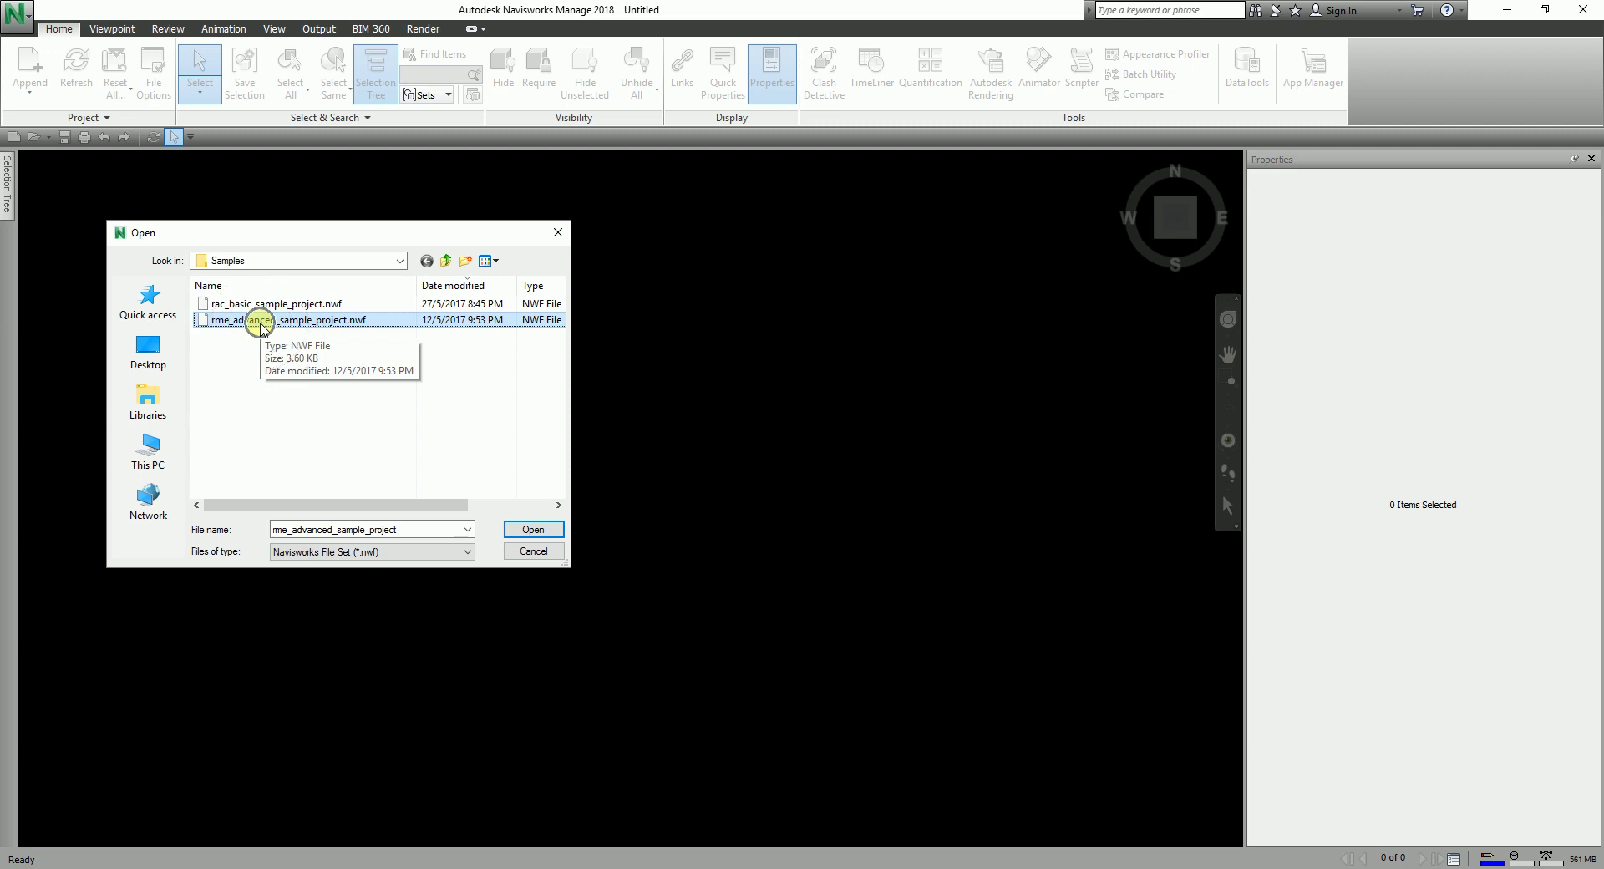
pyautogui.click(525, 529)
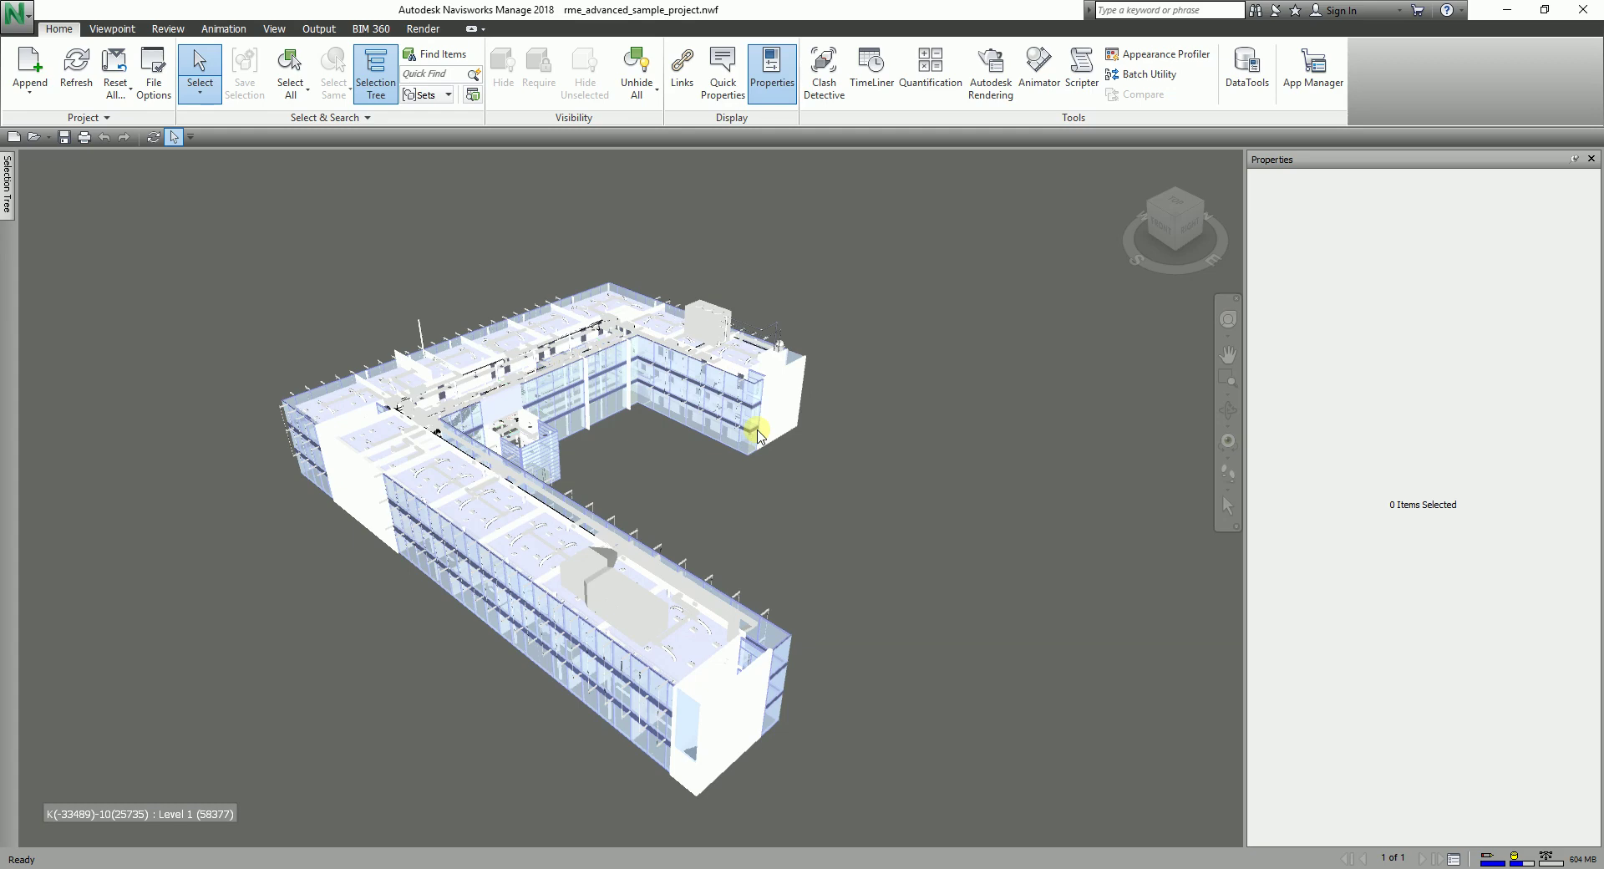
pyautogui.moveTo(869, 540)
pyautogui.mouseDown(button='middle')
pyautogui.moveTo(949, 634)
pyautogui.moveTo(911, 491)
pyautogui.mouseUp(button='middle')
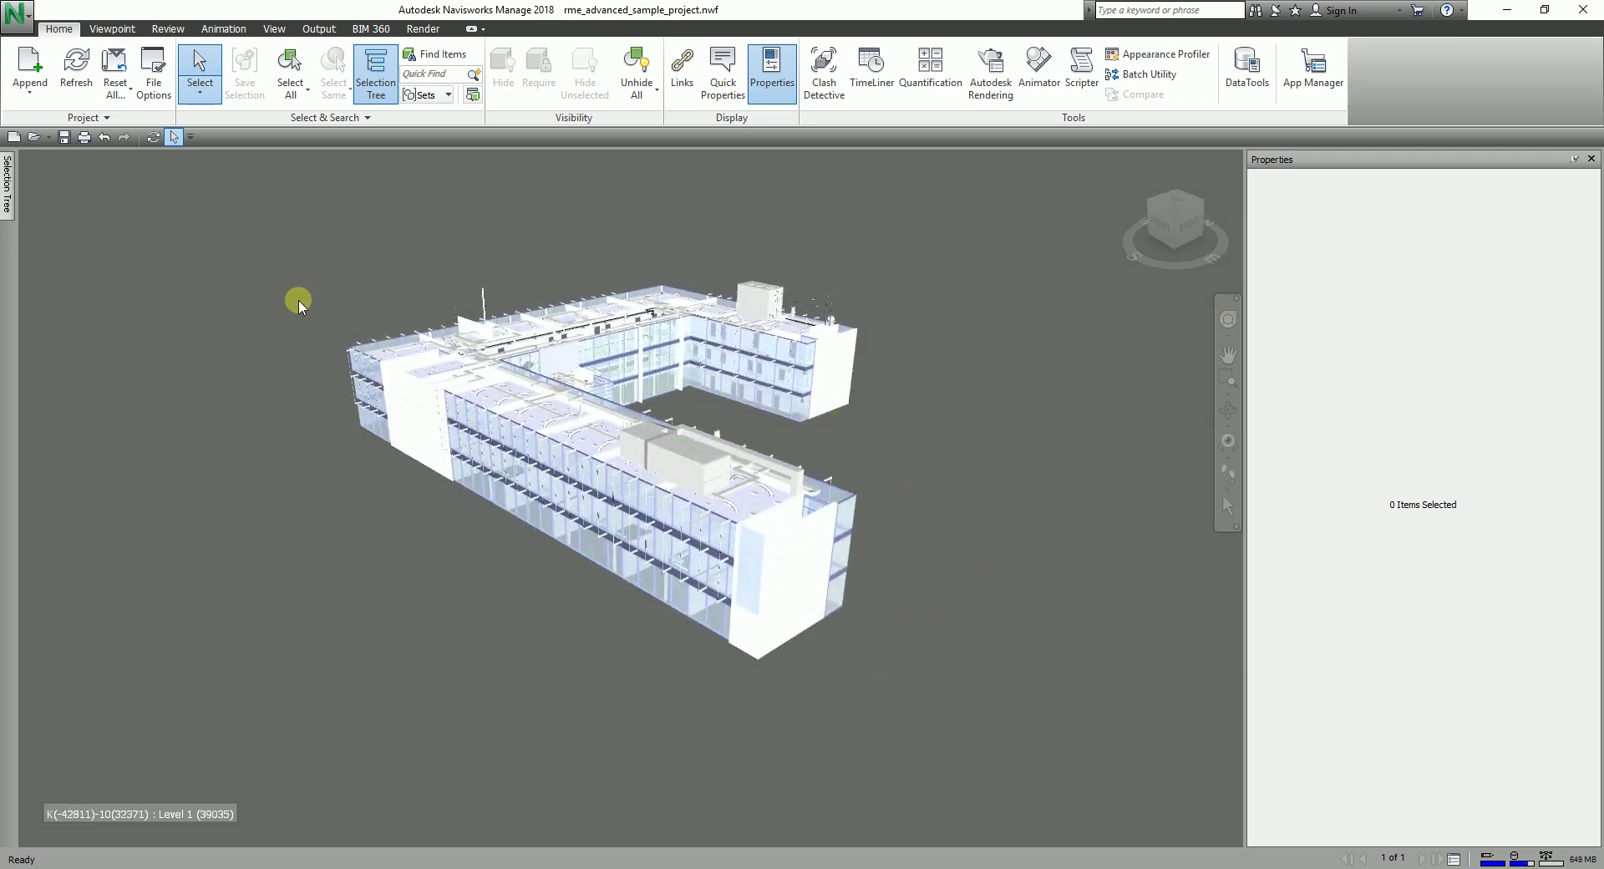
pyautogui.moveTo(8, 200)
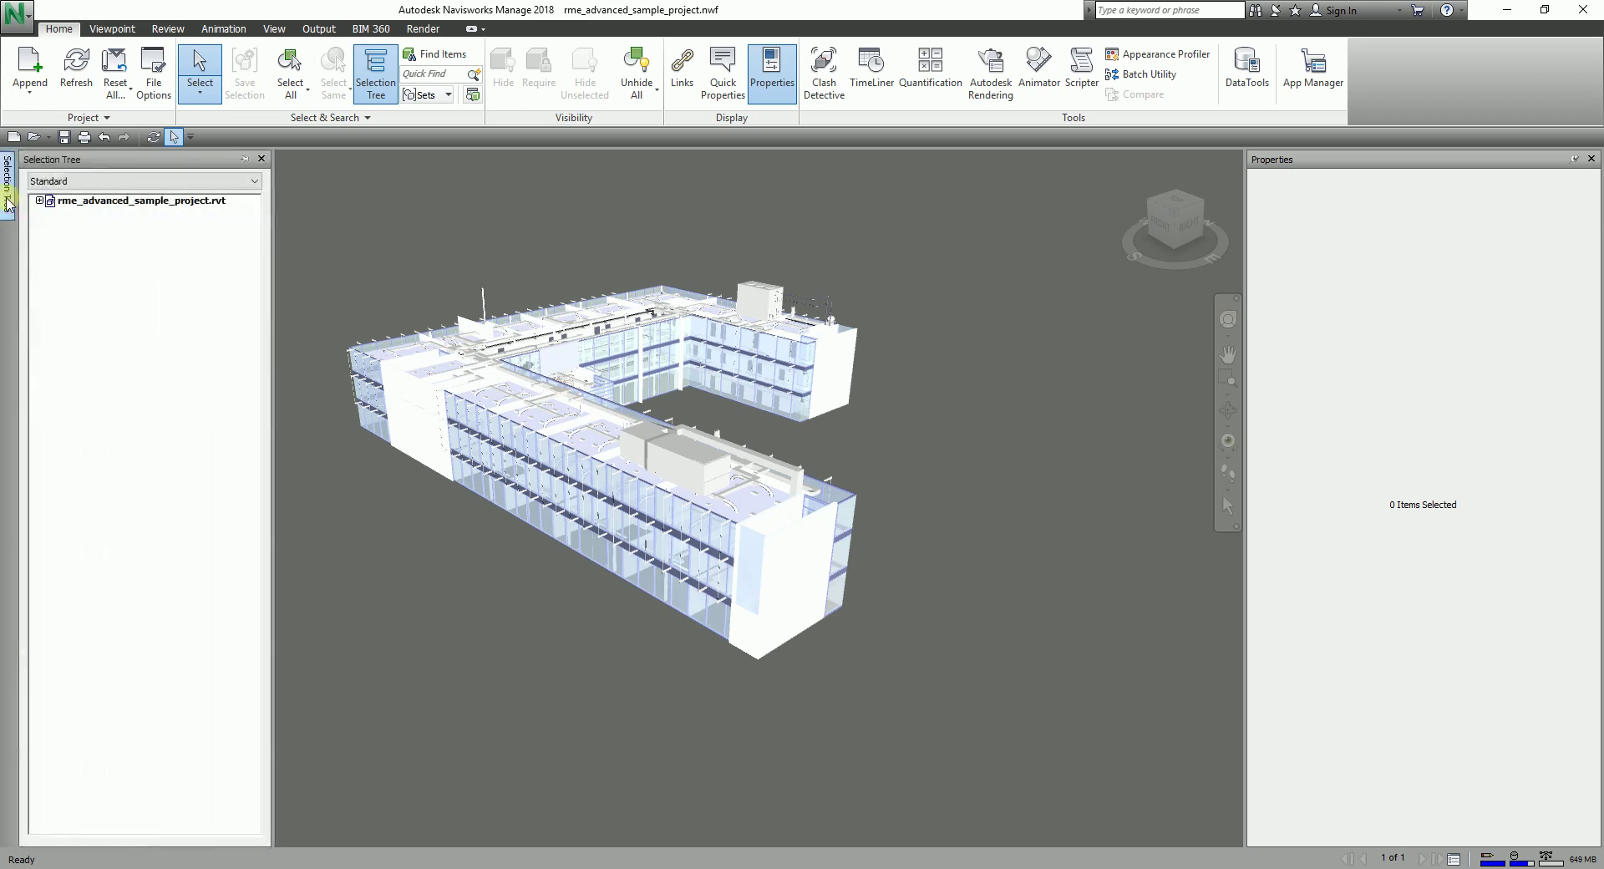
pyautogui.click(967, 483)
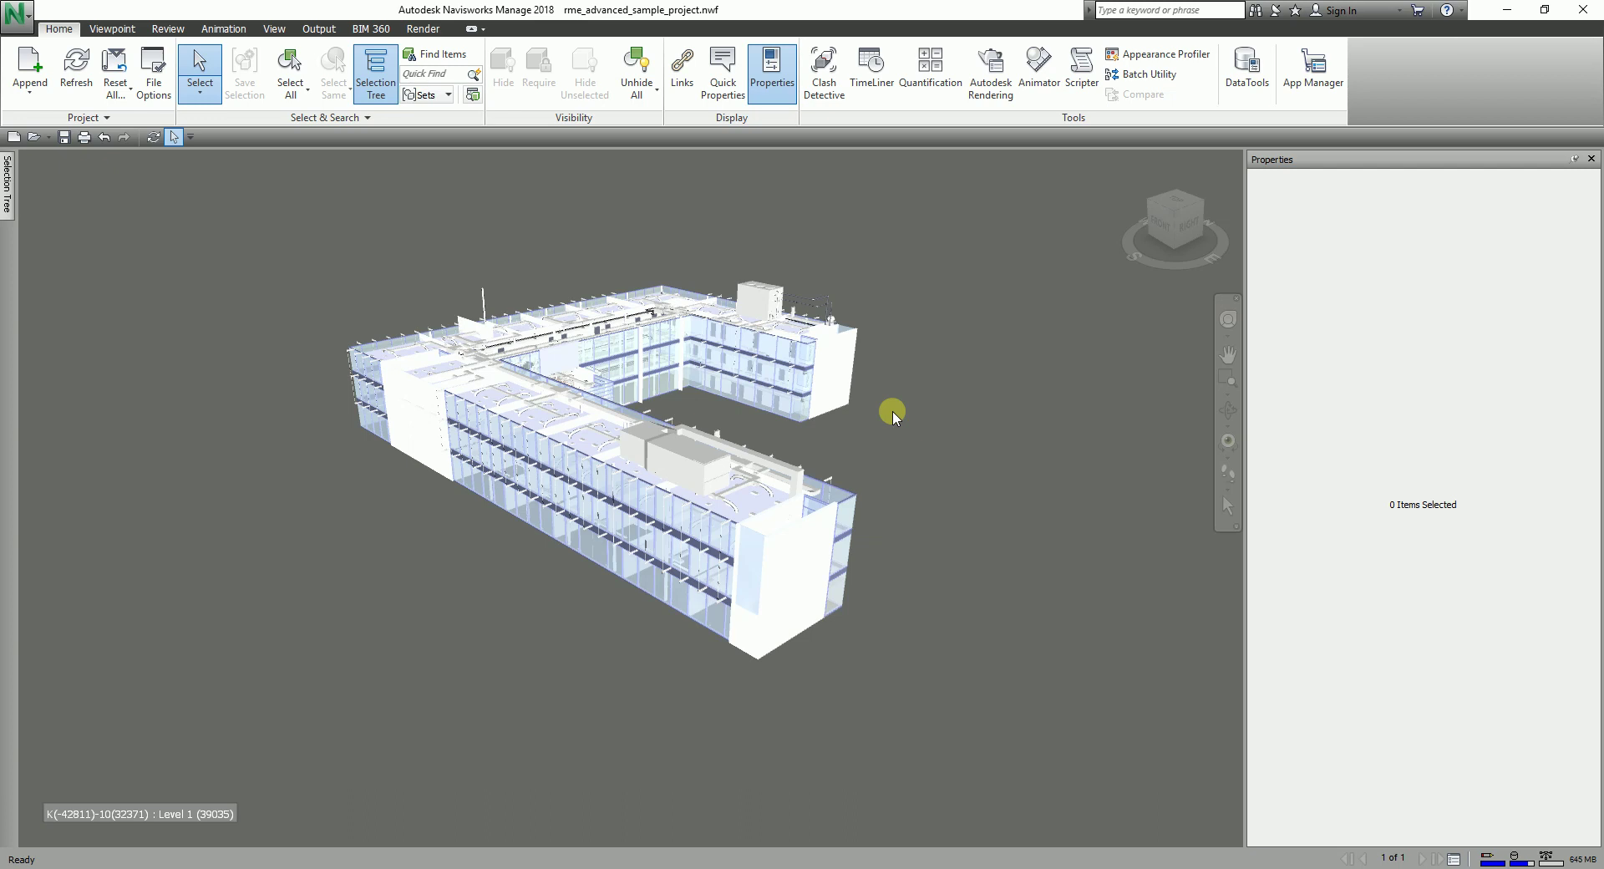
# Select a rectangular duct on the roof level and extend the selection to all items with the same name
pyautogui.moveTo(916, 483)
pyautogui.keyDown('shift'); pyautogui.mouseDown(button='middle')
pyautogui.moveTo(939, 475)
pyautogui.moveTo(919, 498)
pyautogui.mouseUp(button='middle'); pyautogui.keyUp('shift')
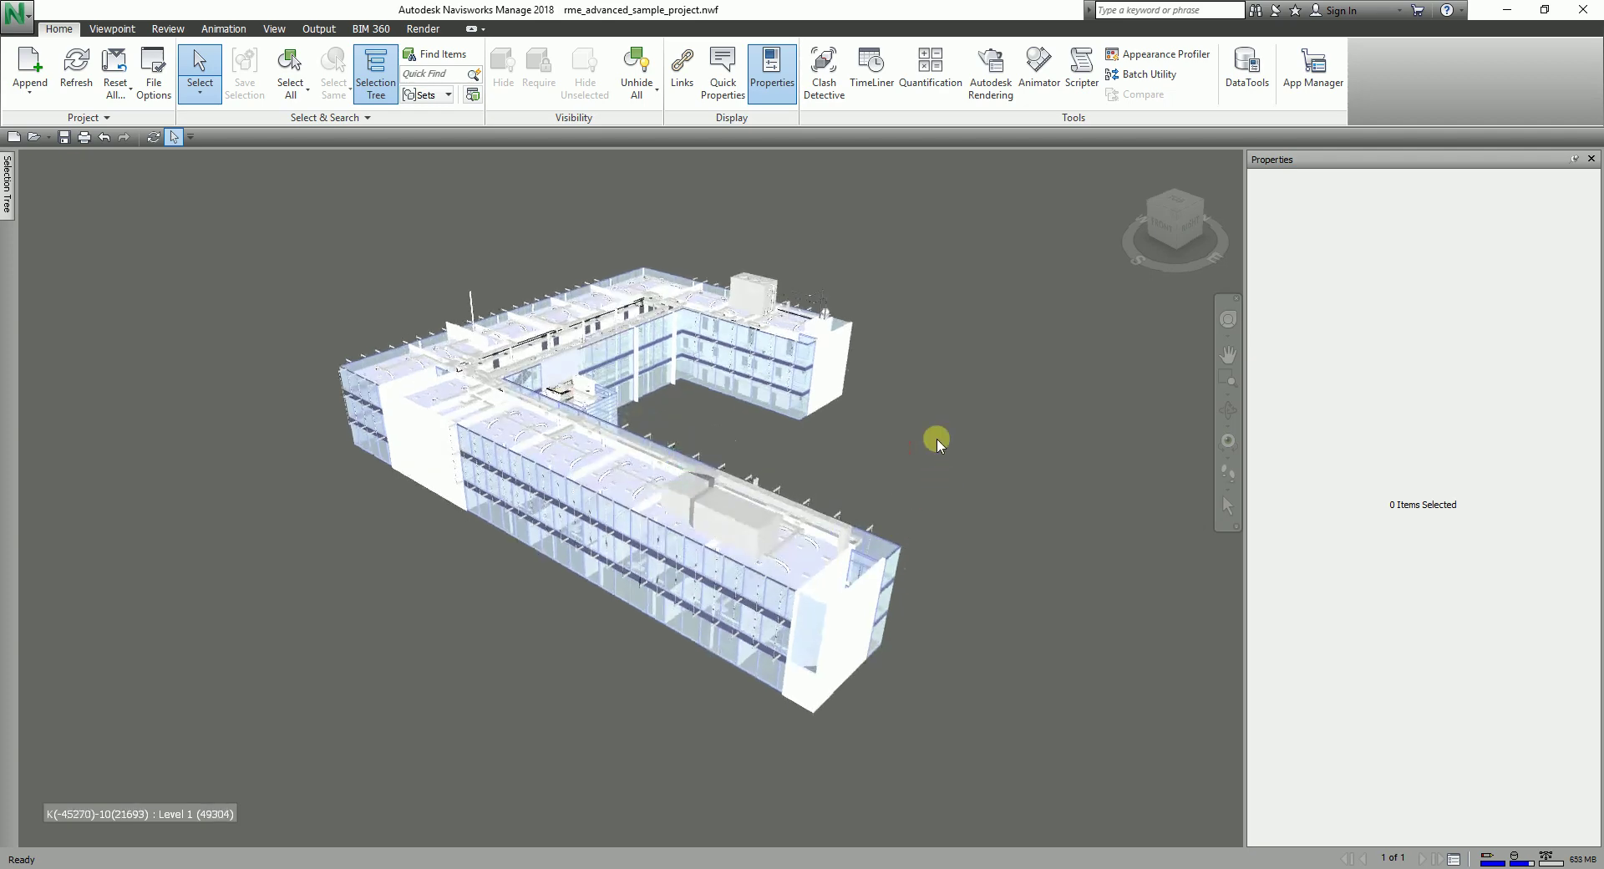
pyautogui.keyDown('ctrl'); pyautogui.moveTo(512, 455); pyautogui.dragTo(799, 356, button='middle'); pyautogui.keyUp('ctrl')
pyautogui.click(743, 462)
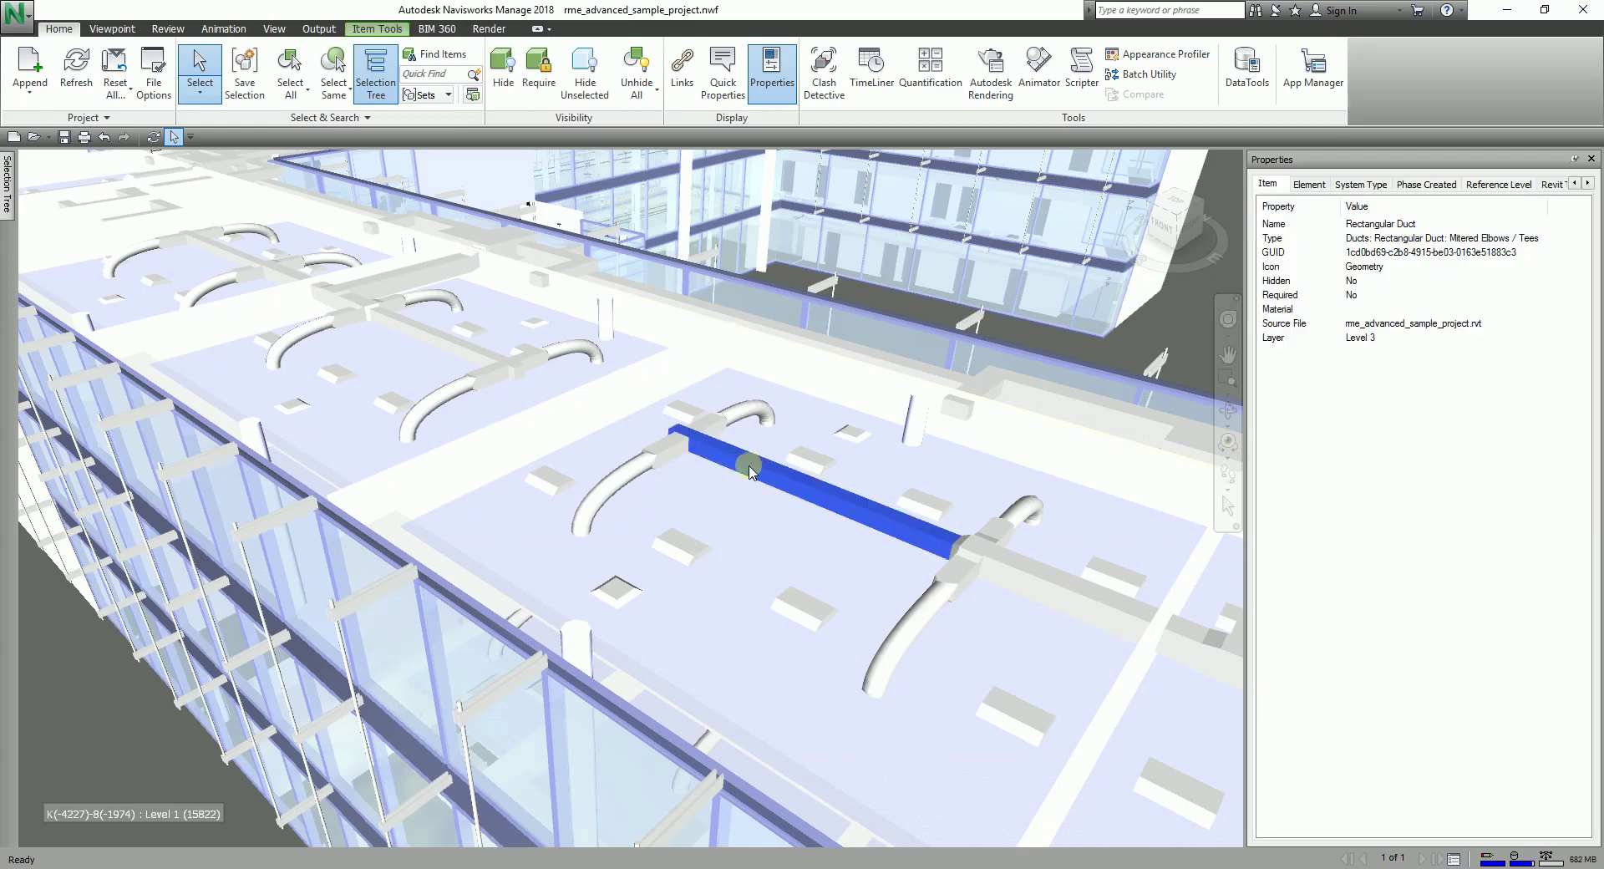
pyautogui.click(751, 470)
pyautogui.click(333, 97)
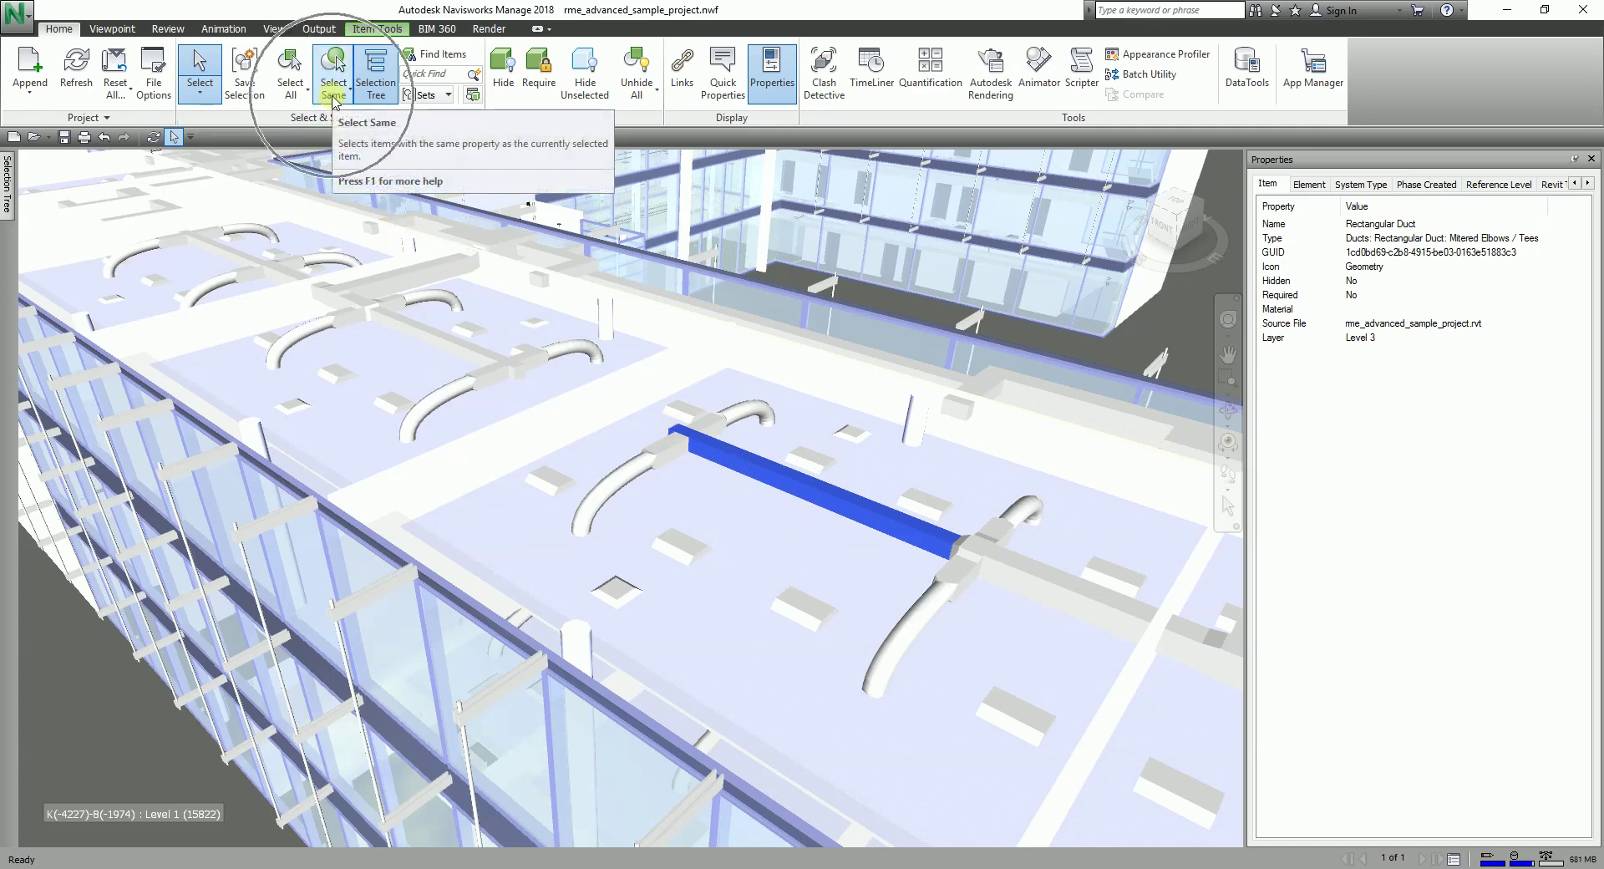
pyautogui.click(333, 97)
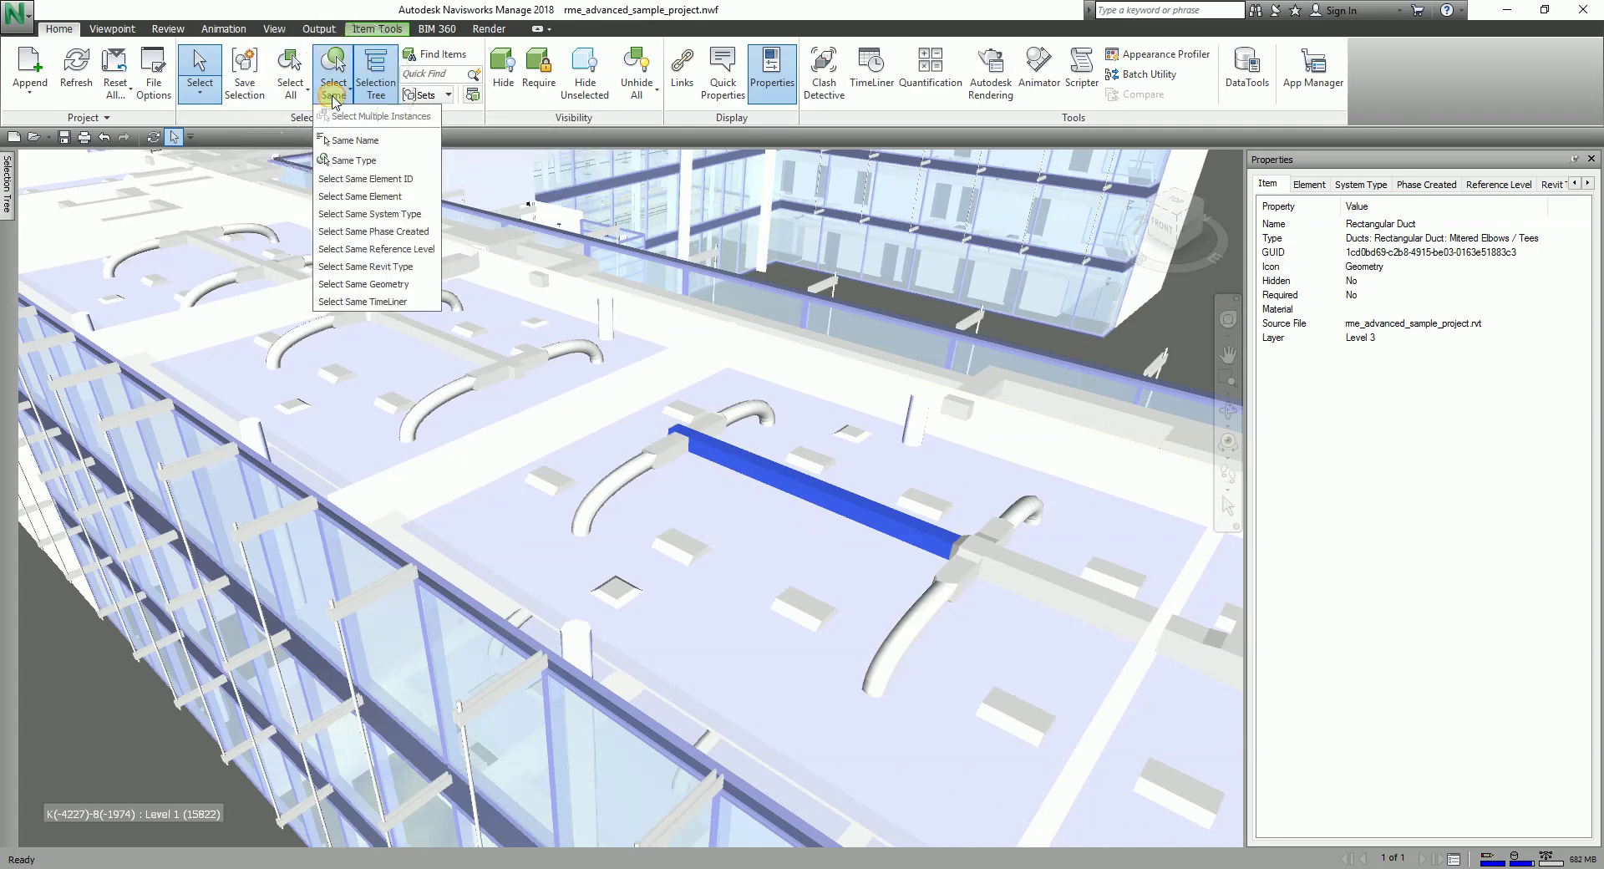
pyautogui.click(356, 142)
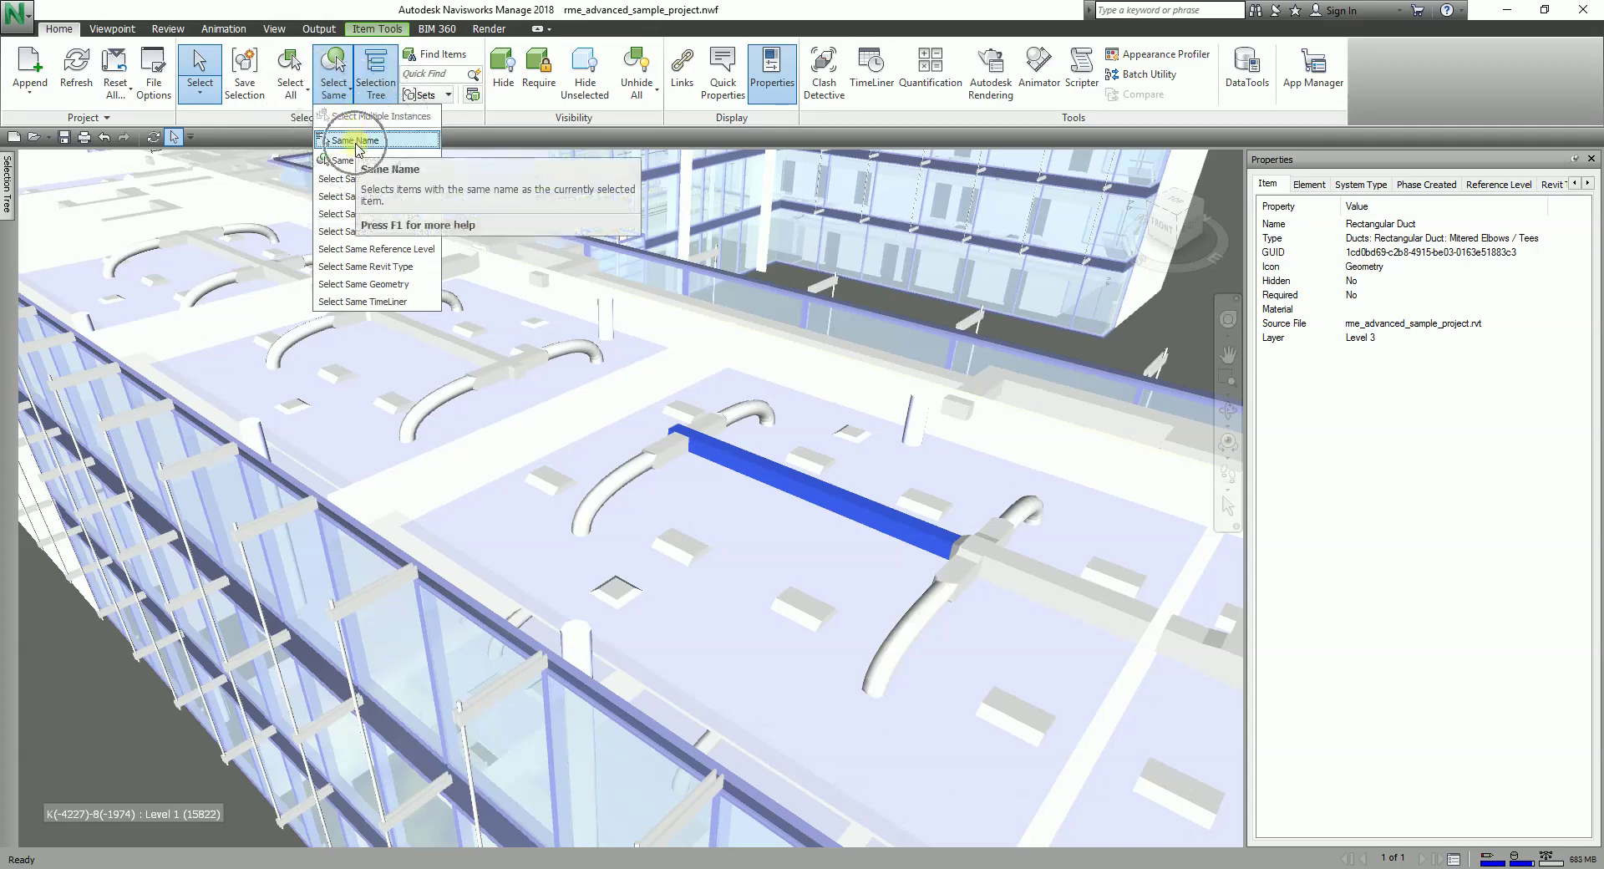
pyautogui.scroll(-2, 640, 443)
pyautogui.scroll(-3, 640, 444)
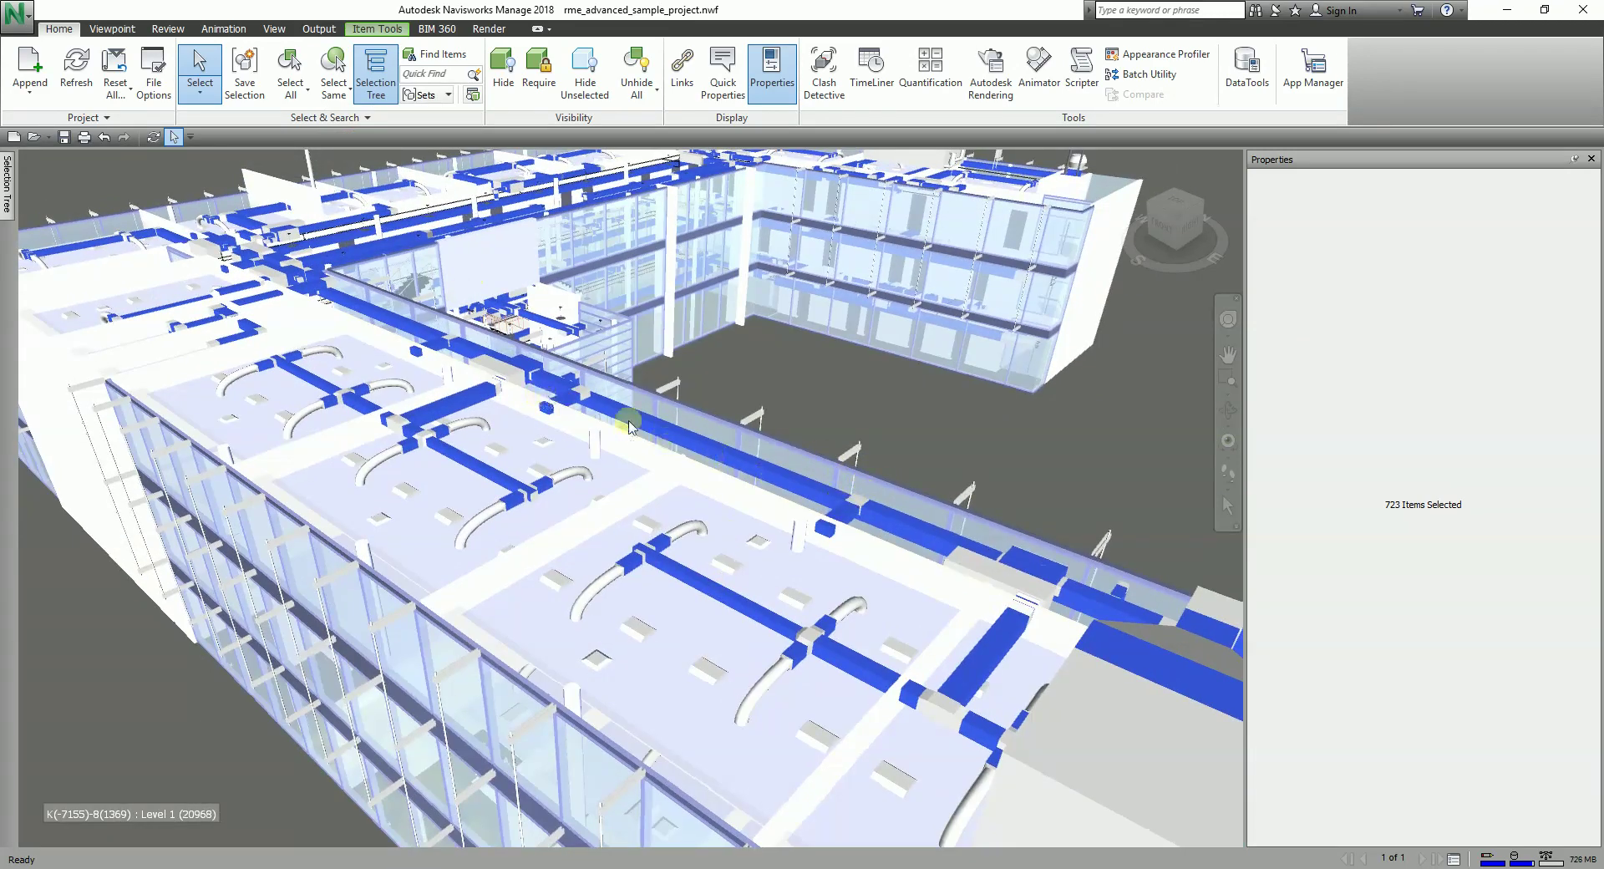
pyautogui.click(1279, 169)
pyautogui.click(1410, 516)
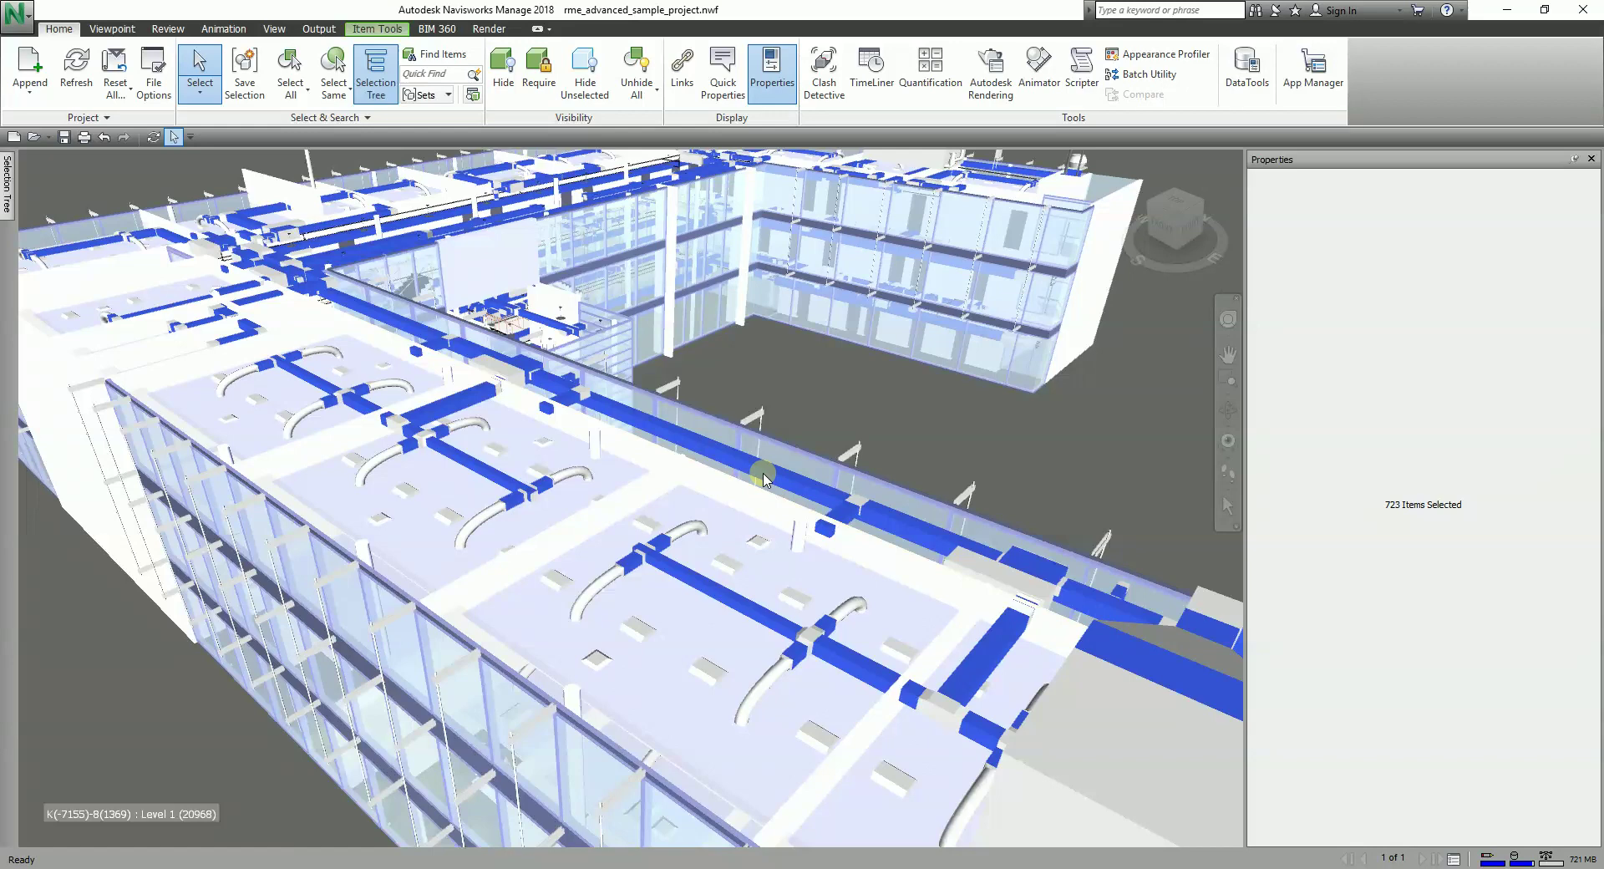
# Save the selected ducts as a selection set named Ducts and clear the selection
pyautogui.click(247, 94)
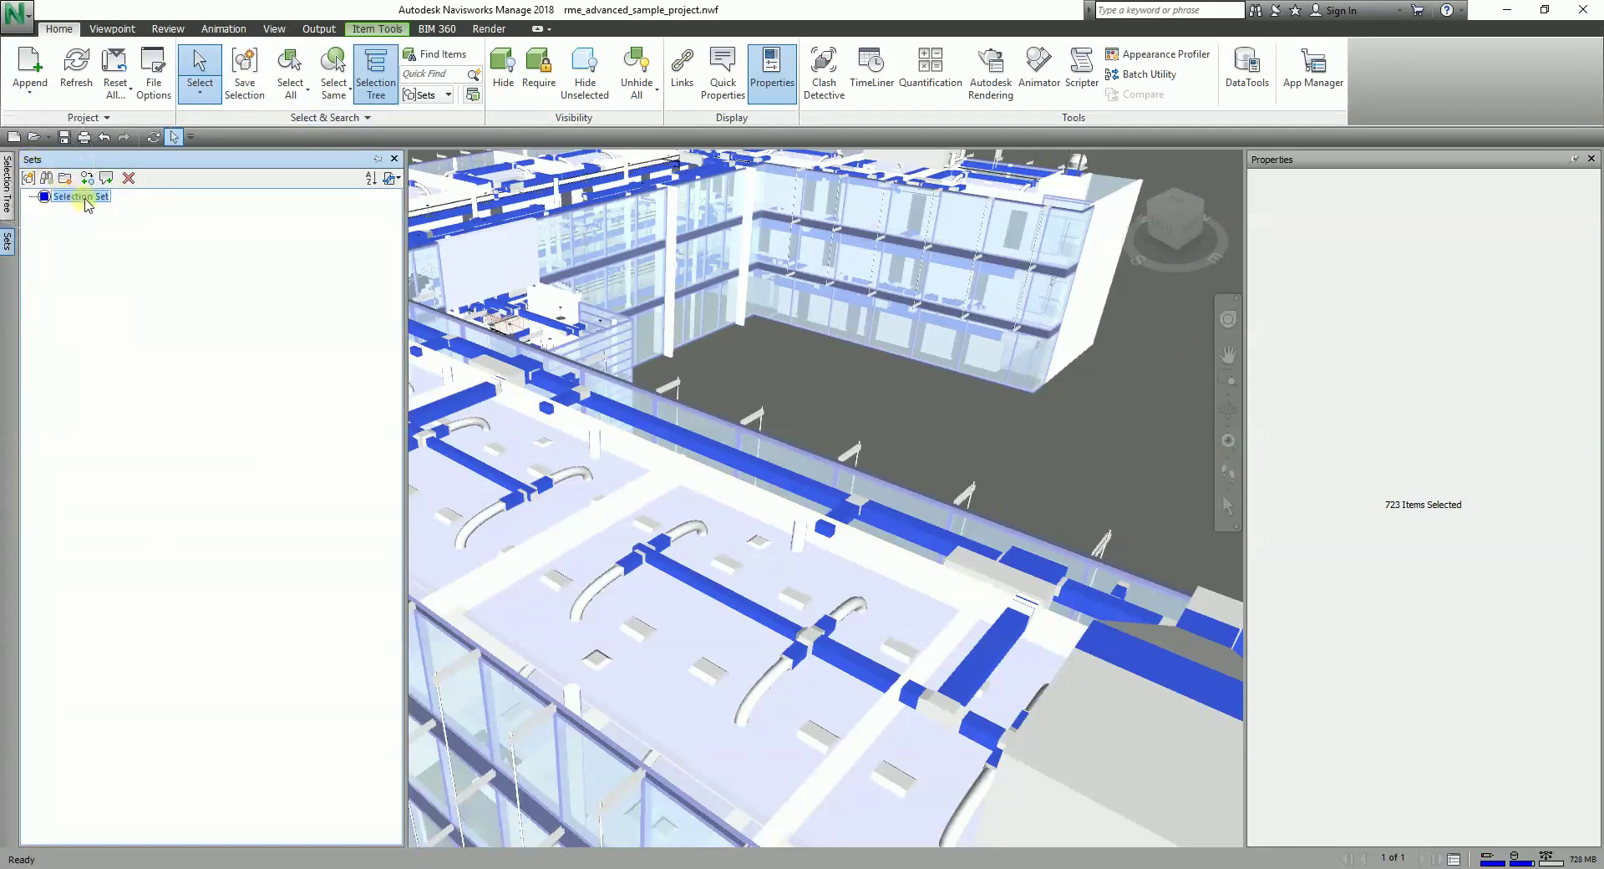
pyautogui.press('BackSpace')
pyautogui.press('Return')
pyautogui.click(872, 402)
# Inspect the properties of a single rectangular duct in the model, then deselect it
pyautogui.scroll(-4, 848, 398)
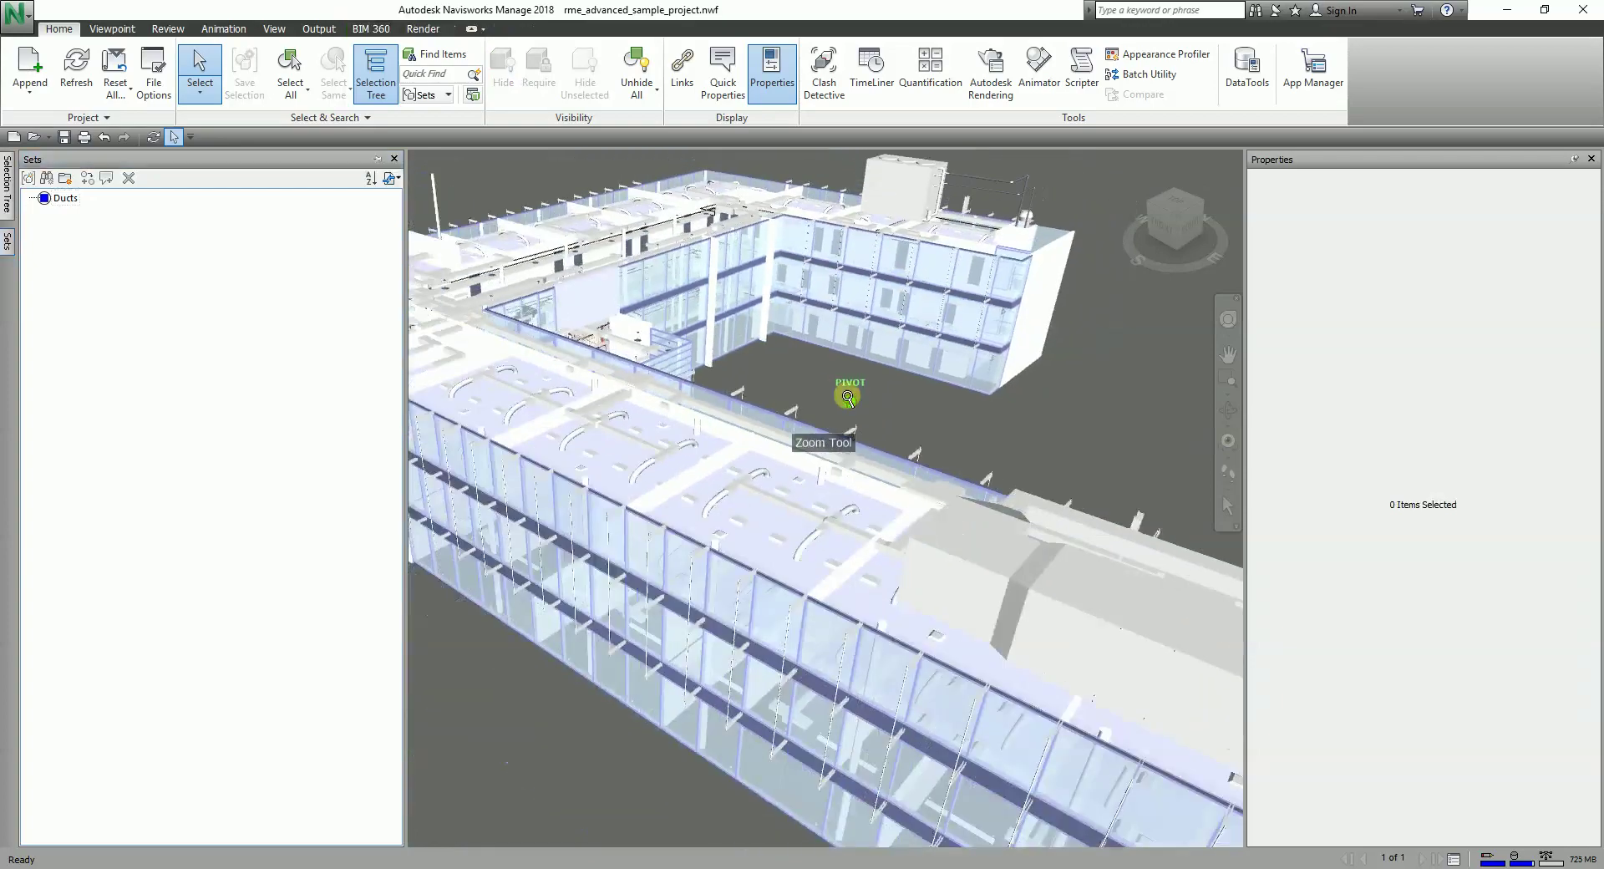
pyautogui.scroll(2, 815, 443)
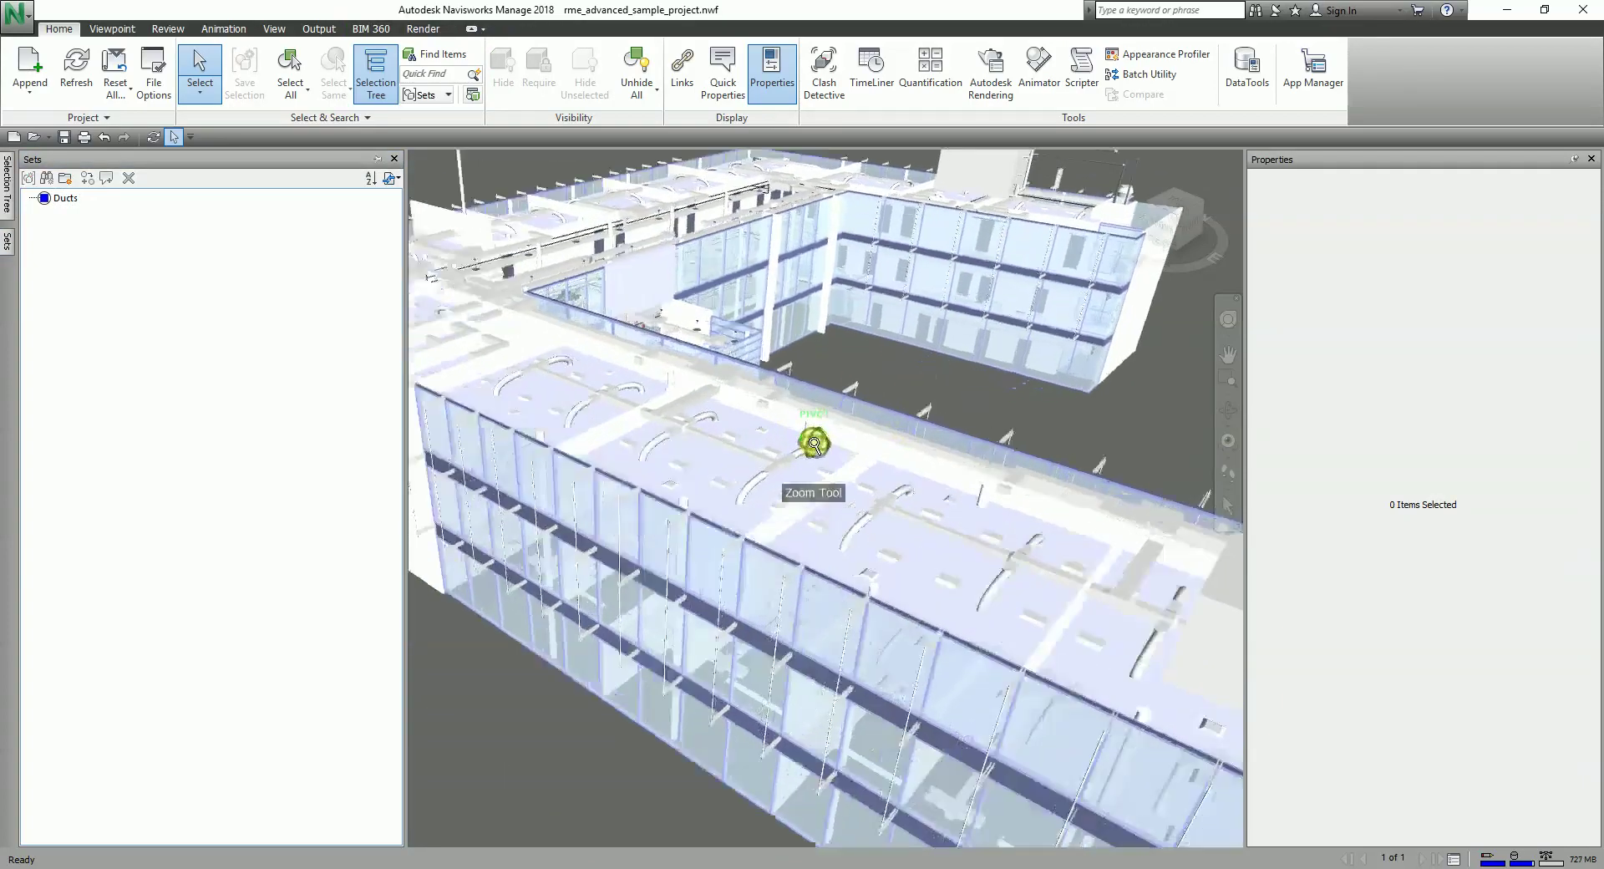
pyautogui.scroll(2, 815, 443)
pyautogui.click(699, 455)
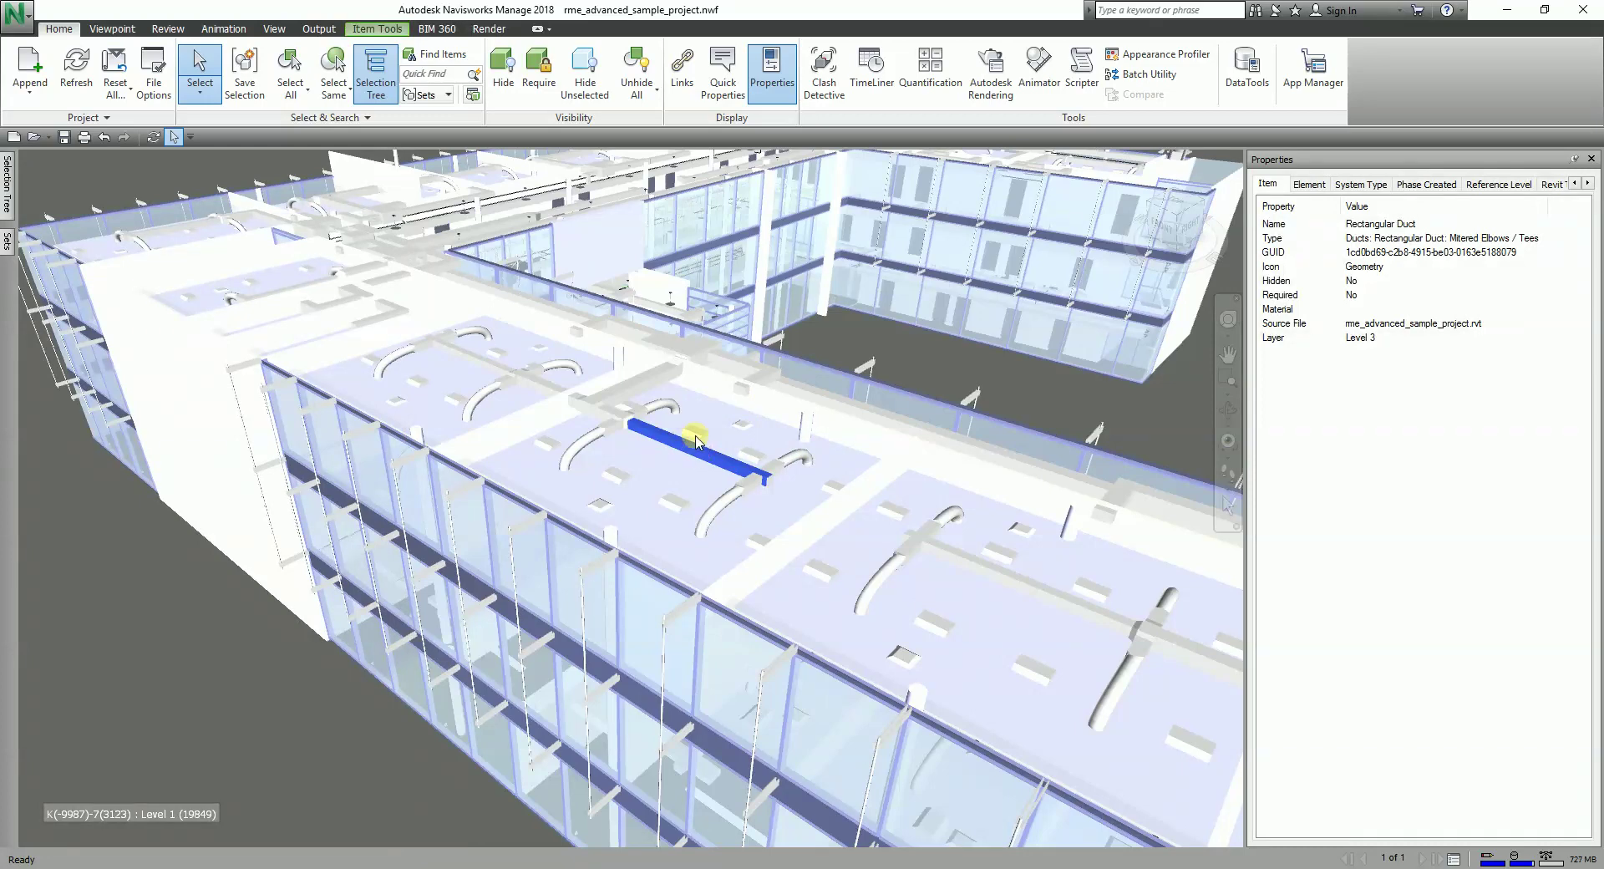
pyautogui.click(861, 335)
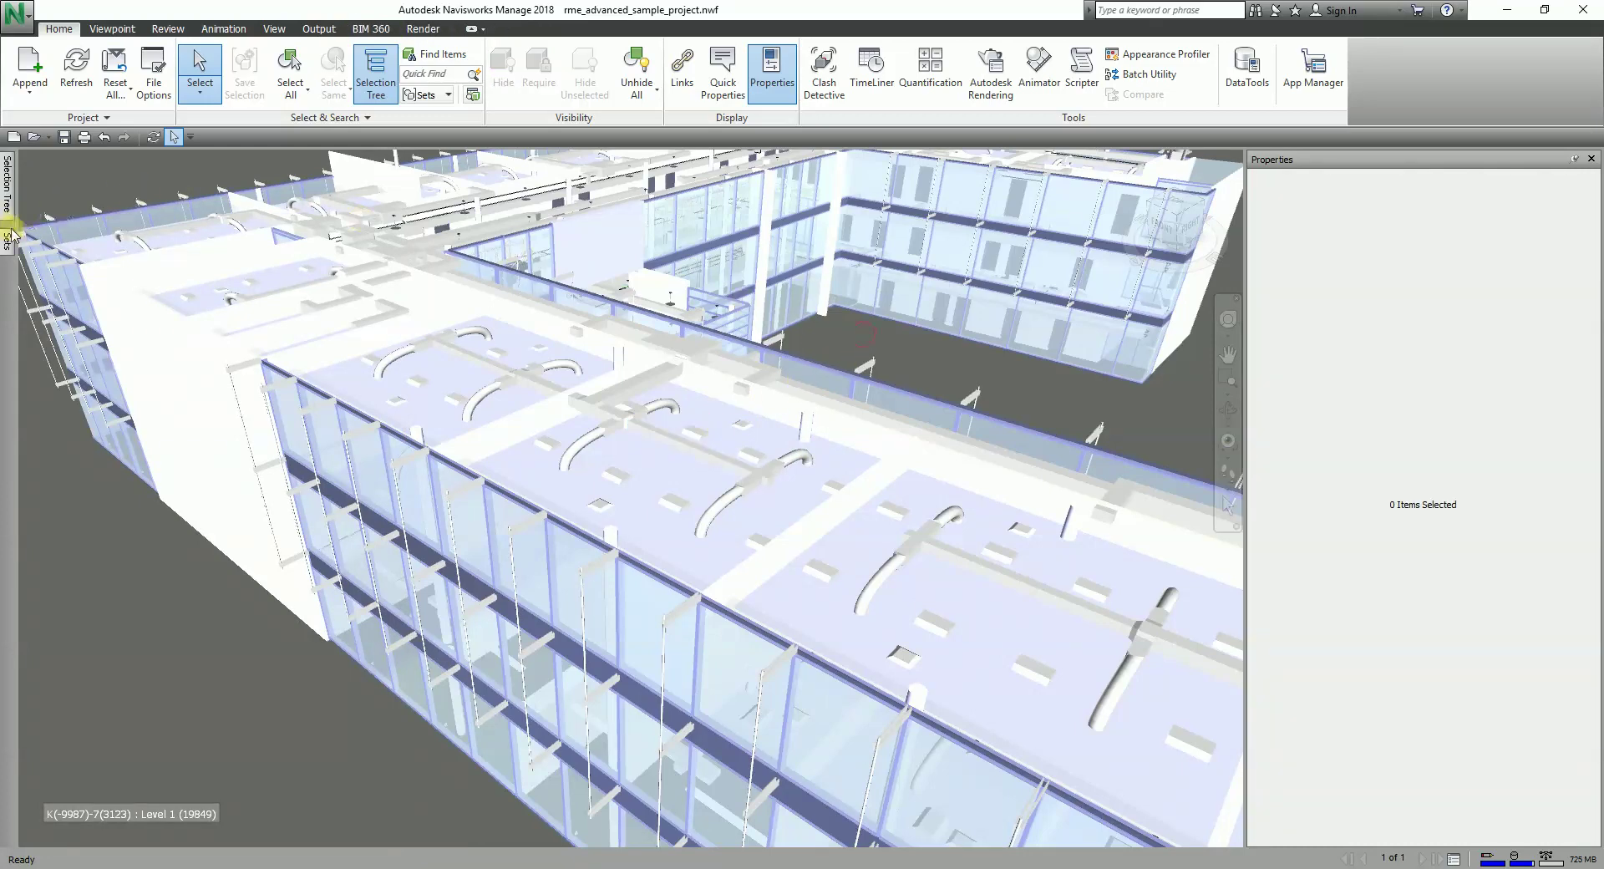
# Recall the Ducts selection set and hide all unselected items to isolate the ducts
pyautogui.moveTo(7, 238)
pyautogui.click(60, 199)
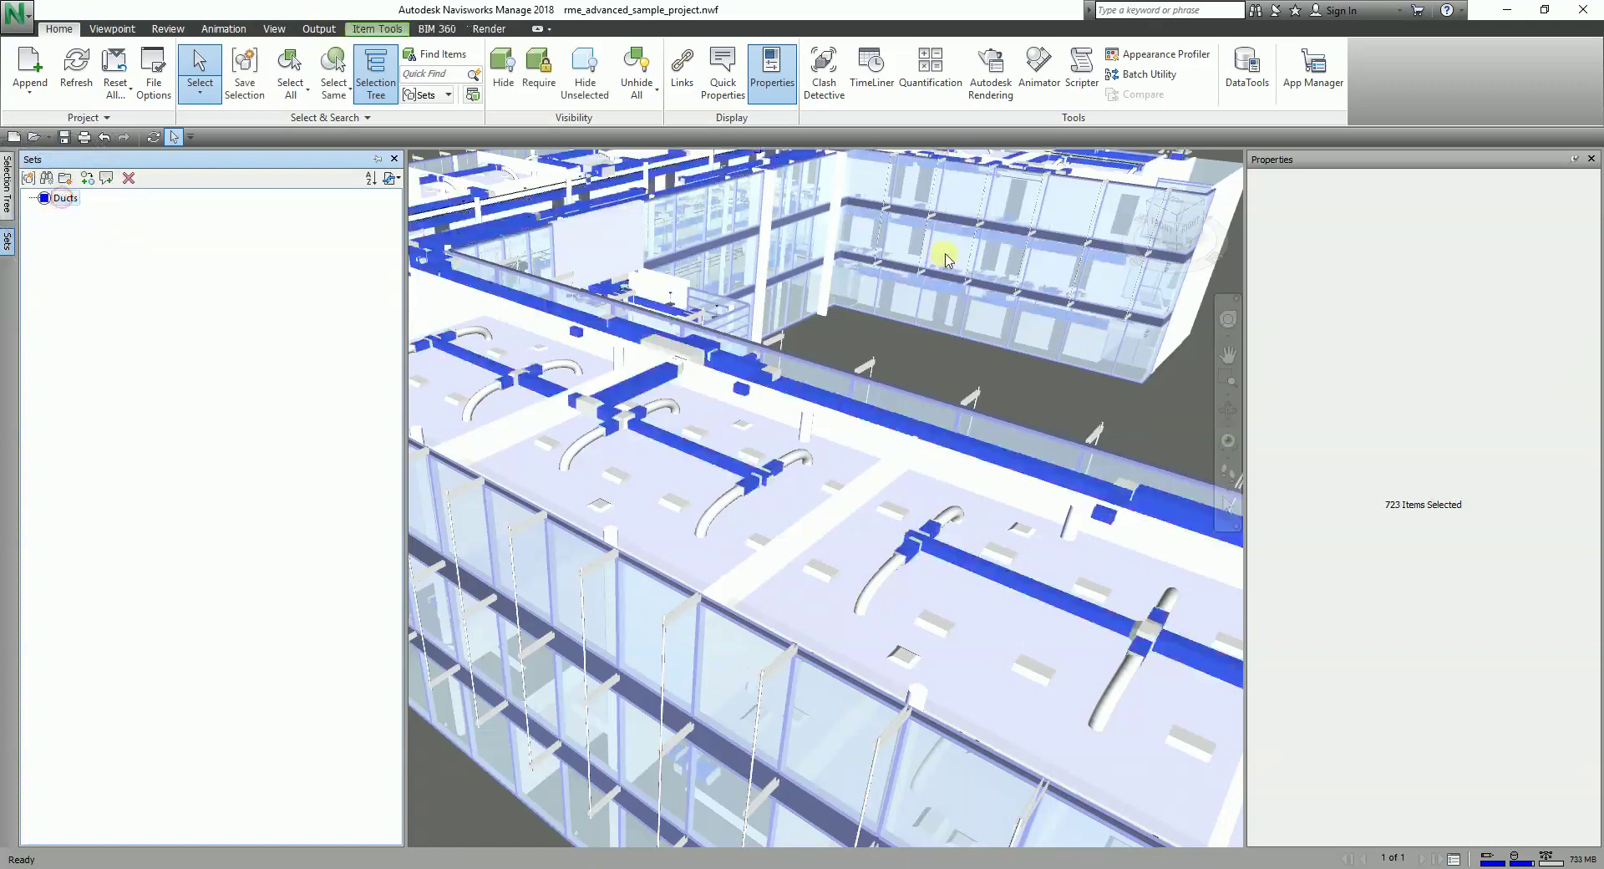
pyautogui.scroll(-5, 938, 259)
pyautogui.keyDown('shift'); pyautogui.moveTo(953, 251); pyautogui.dragTo(936, 448, button='middle'); pyautogui.keyUp('shift')
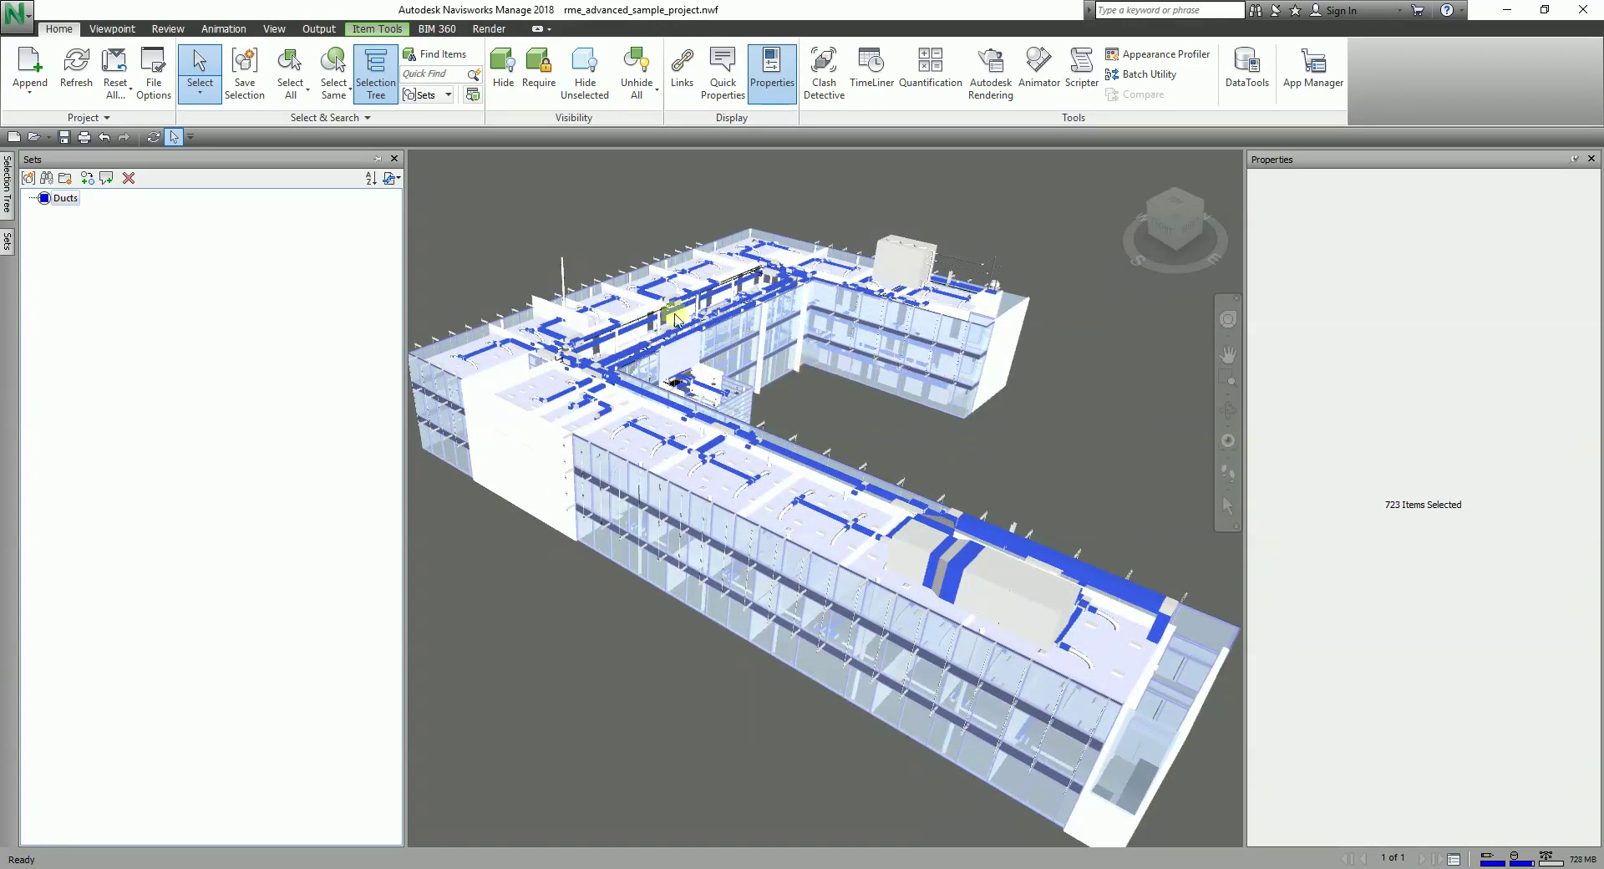
pyautogui.click(585, 87)
pyautogui.click(1007, 424)
# Examine the isolated duct network and the properties of one long rectangular duct
pyautogui.keyDown('shift'); pyautogui.moveTo(1010, 424); pyautogui.dragTo(1085, 409, button='middle'); pyautogui.keyUp('shift')
pyautogui.scroll(3, 835, 401)
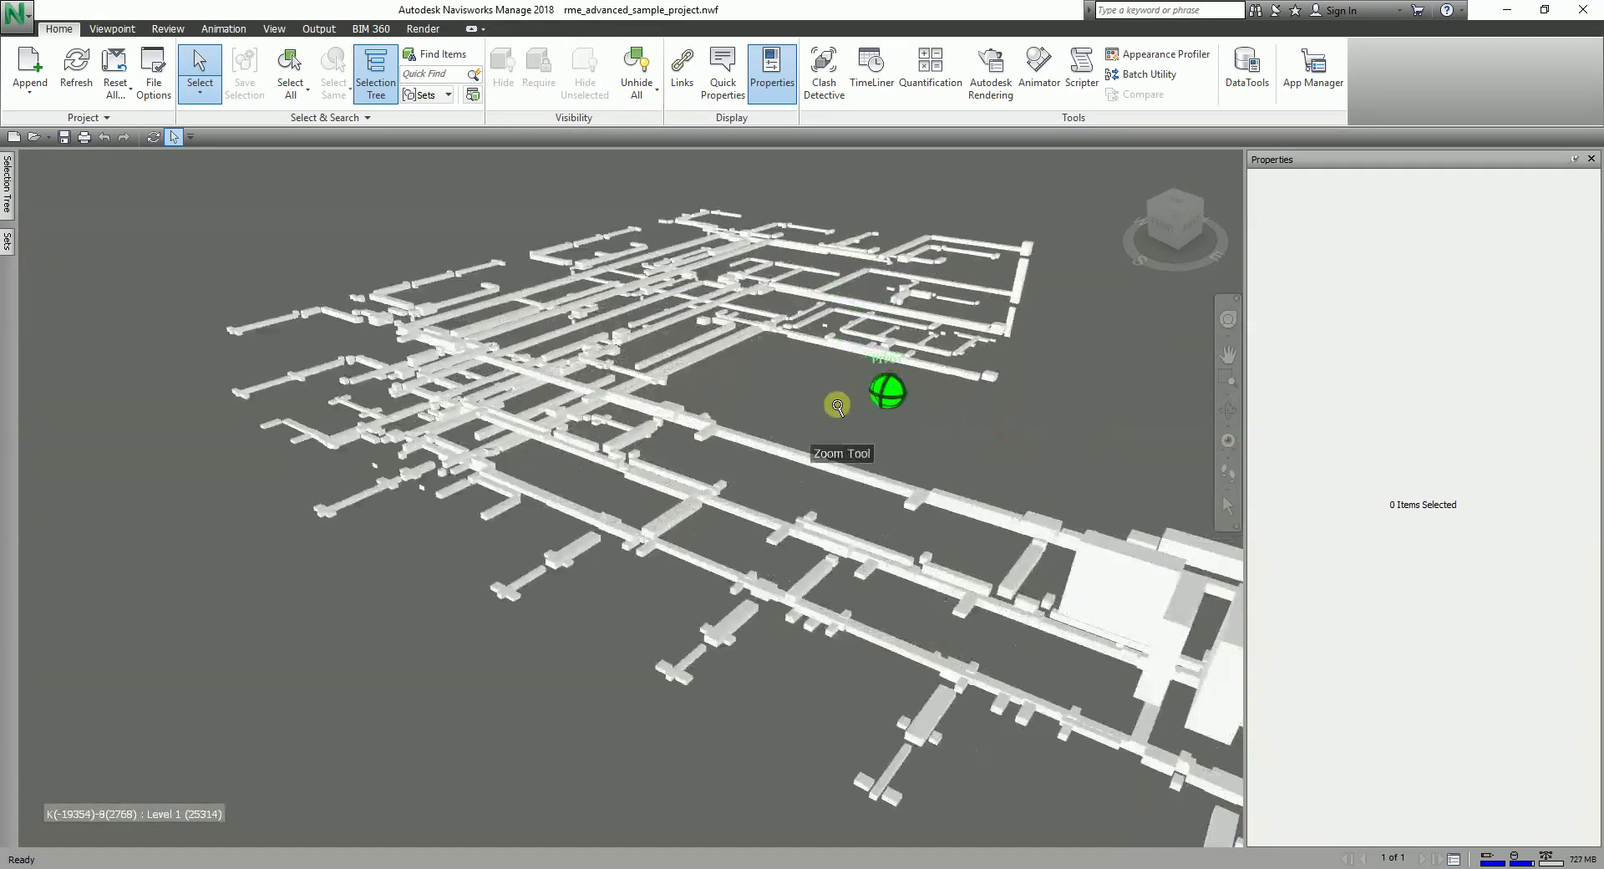
pyautogui.click(794, 458)
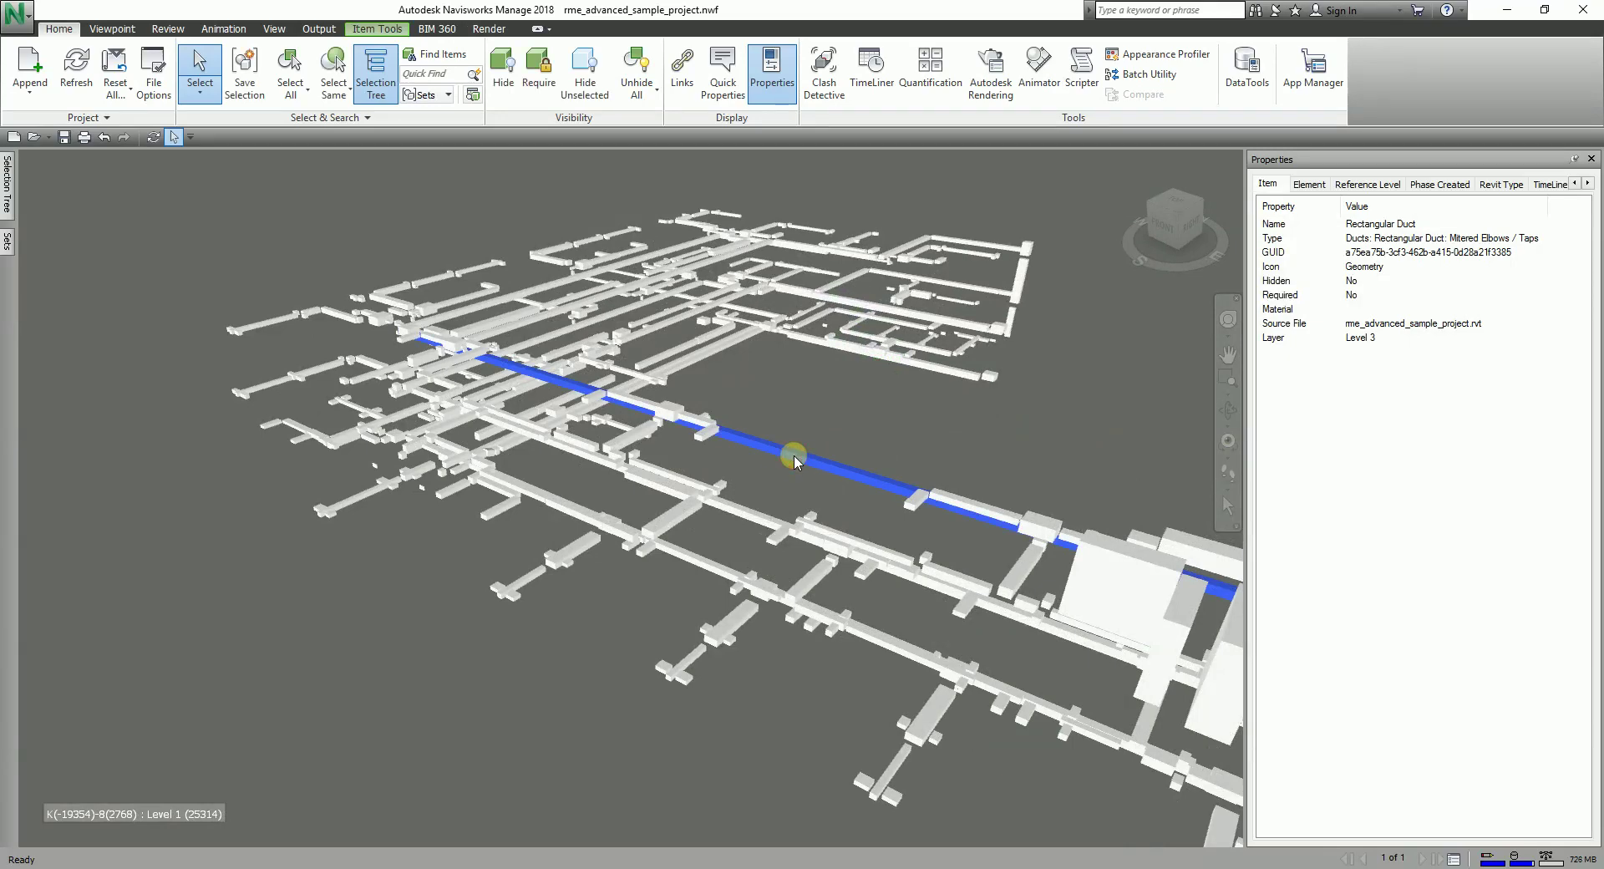
pyautogui.click(841, 383)
pyautogui.moveTo(841, 384); pyautogui.dragTo(758, 365, button='middle')
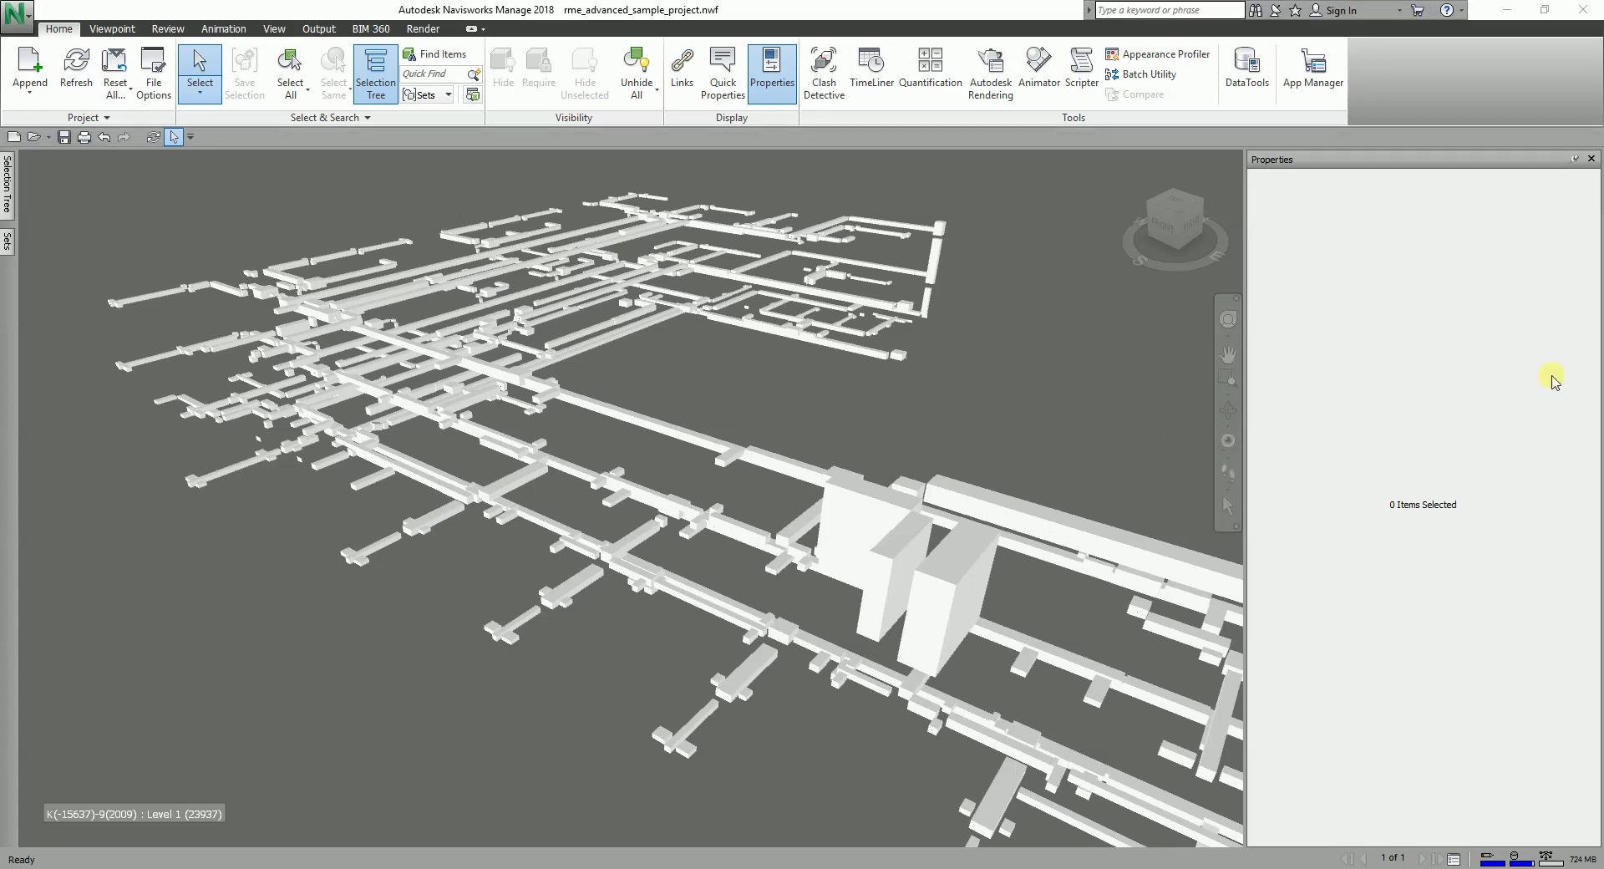
pyautogui.click(760, 369)
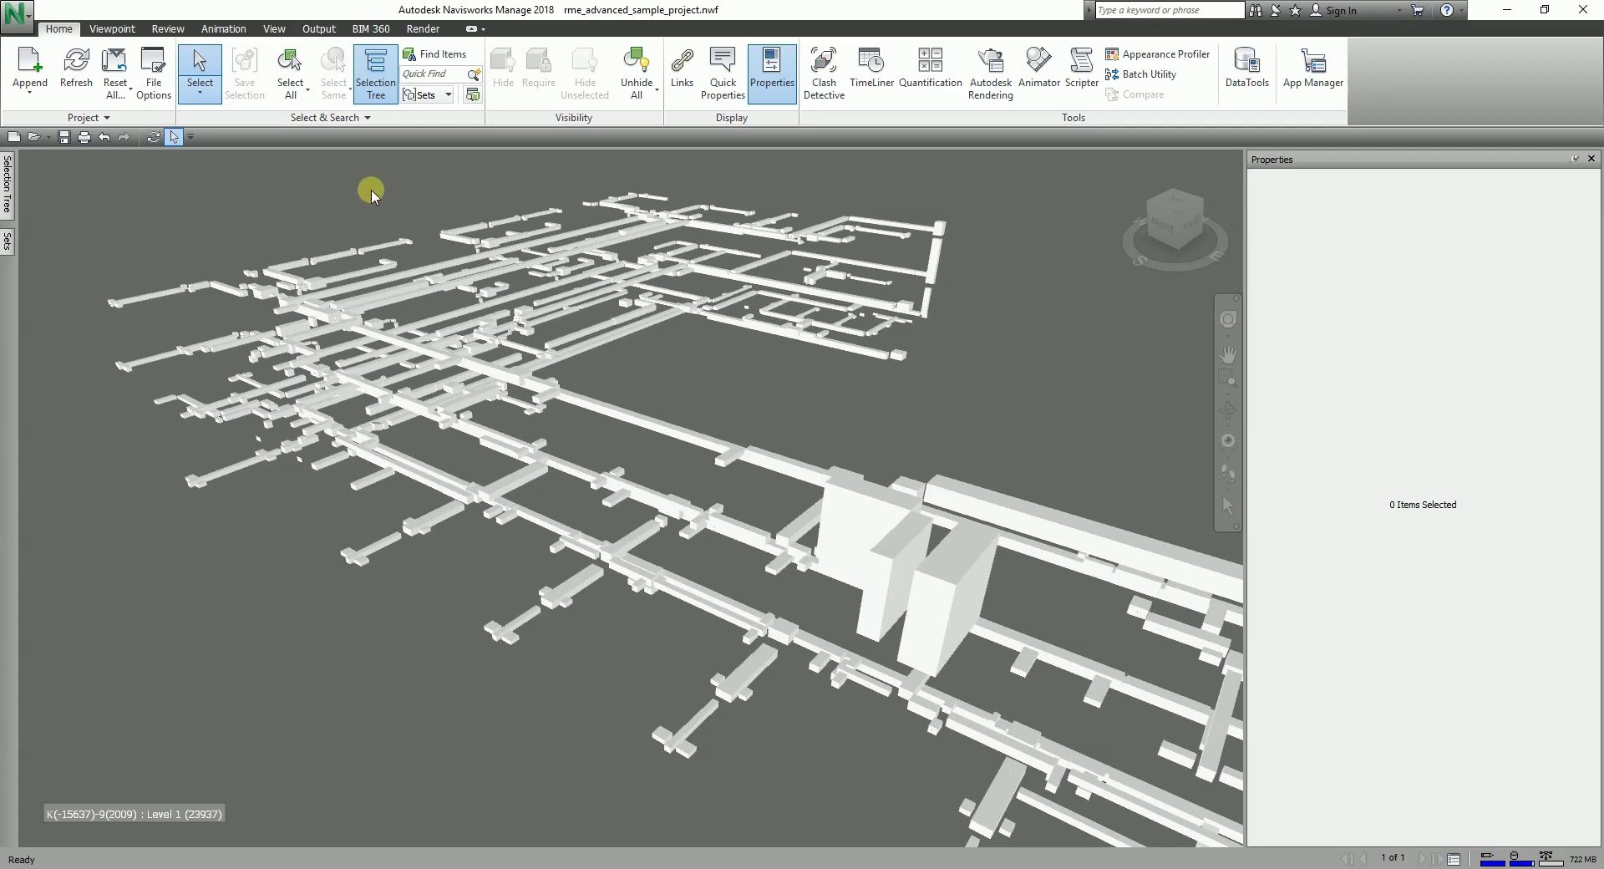
# Start a Find Items search criterion on the Item category's Name property
pyautogui.click(440, 62)
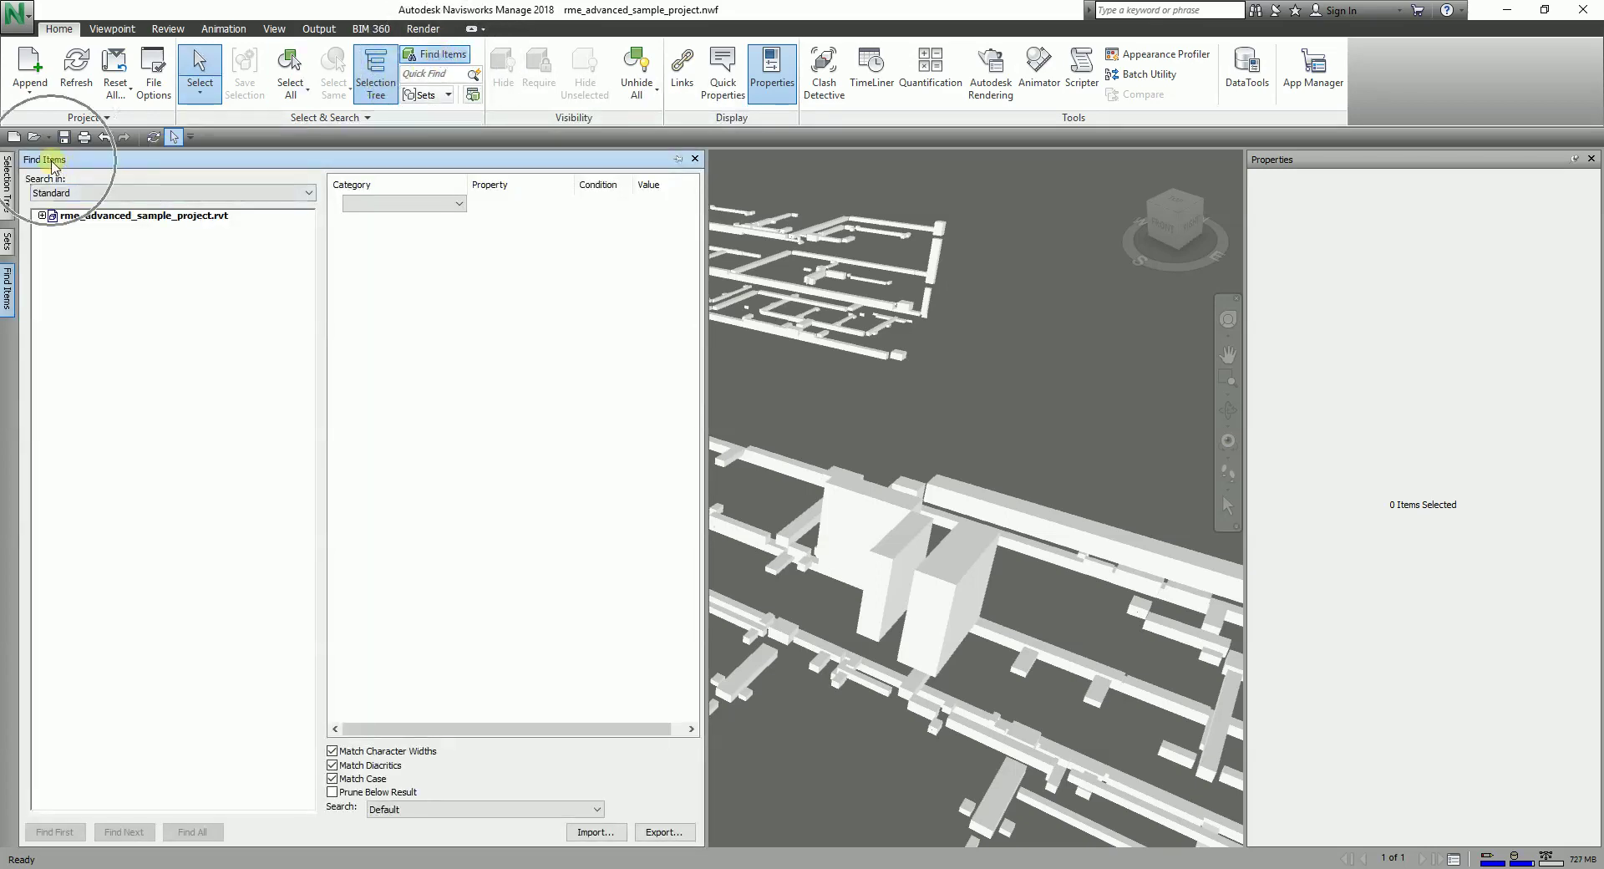
pyautogui.click(459, 204)
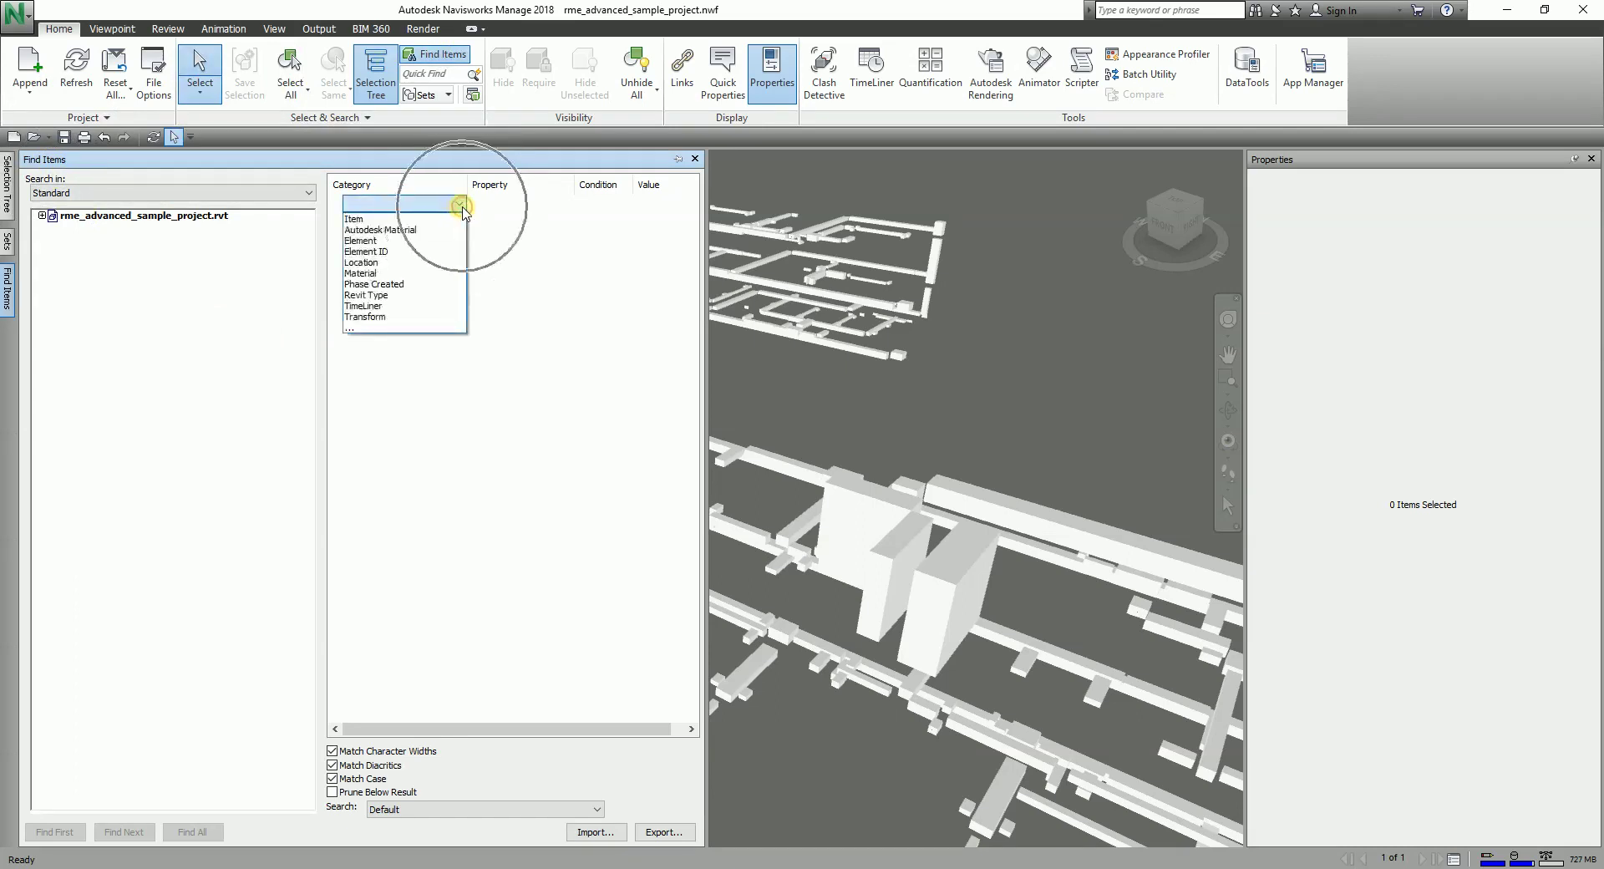
pyautogui.click(359, 219)
pyautogui.click(564, 204)
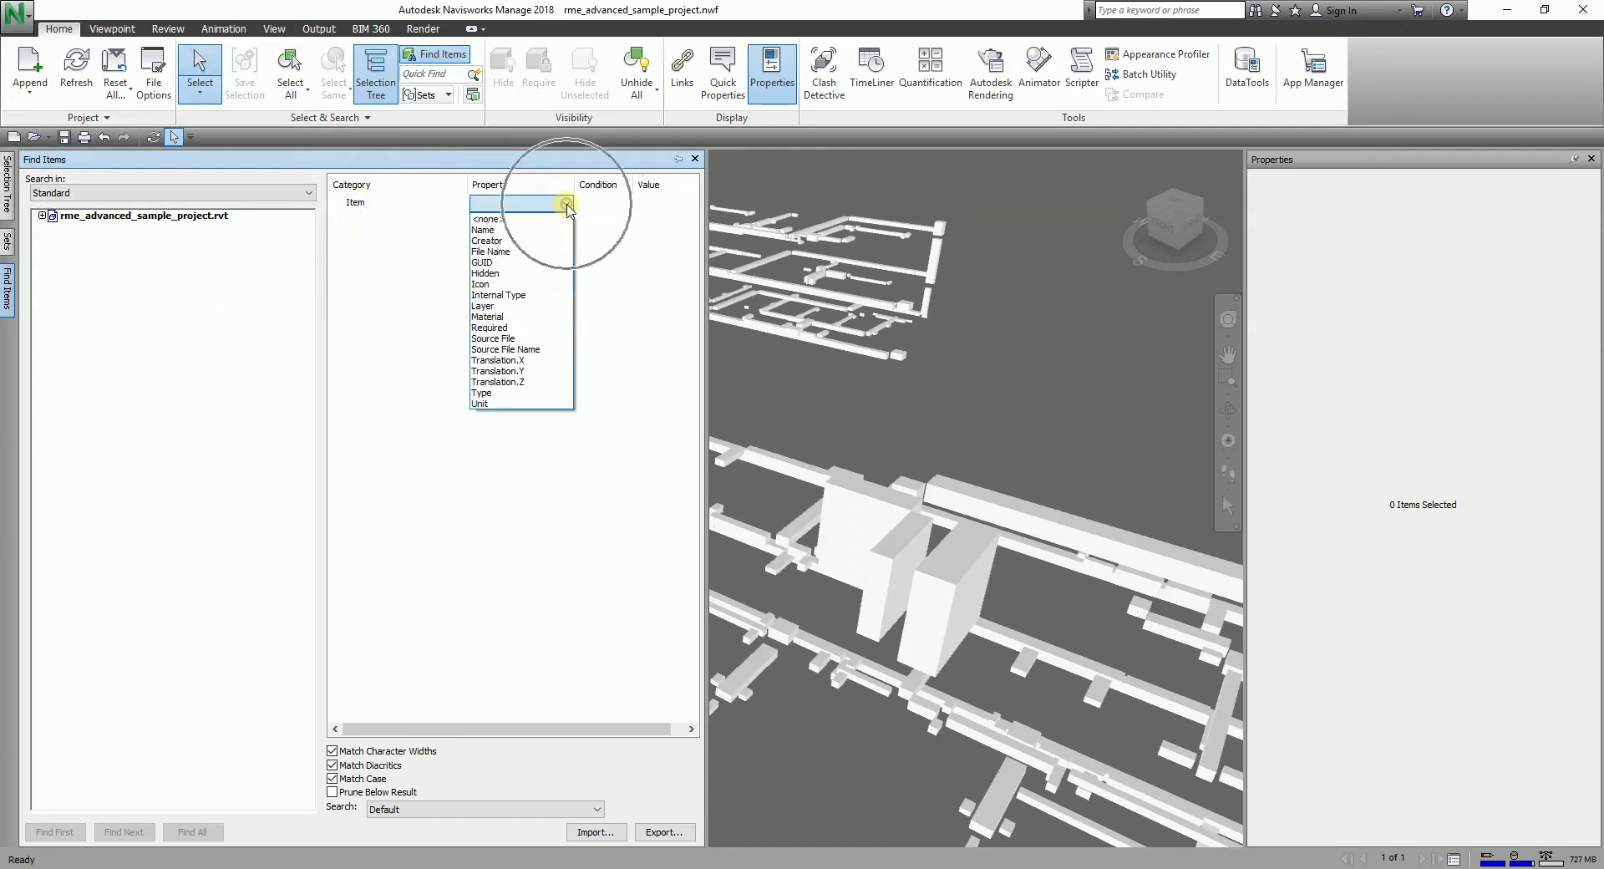
pyautogui.click(482, 231)
# Complete the search criterion with the Contains condition and the value Air Terminals, and find all matching items
pyautogui.click(610, 204)
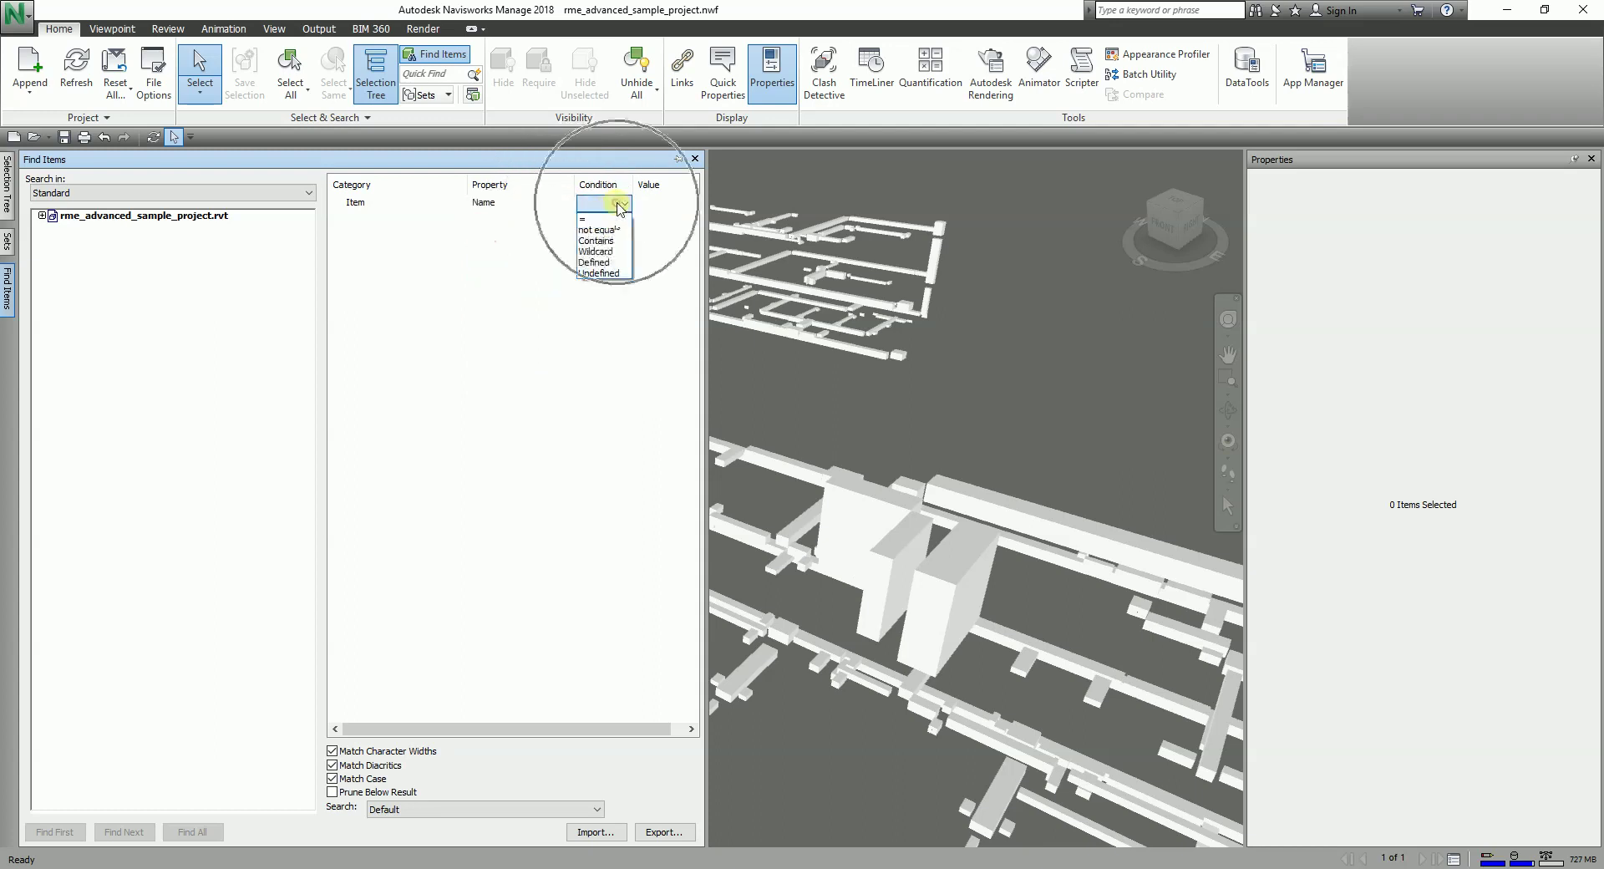
pyautogui.click(599, 241)
pyautogui.click(688, 203)
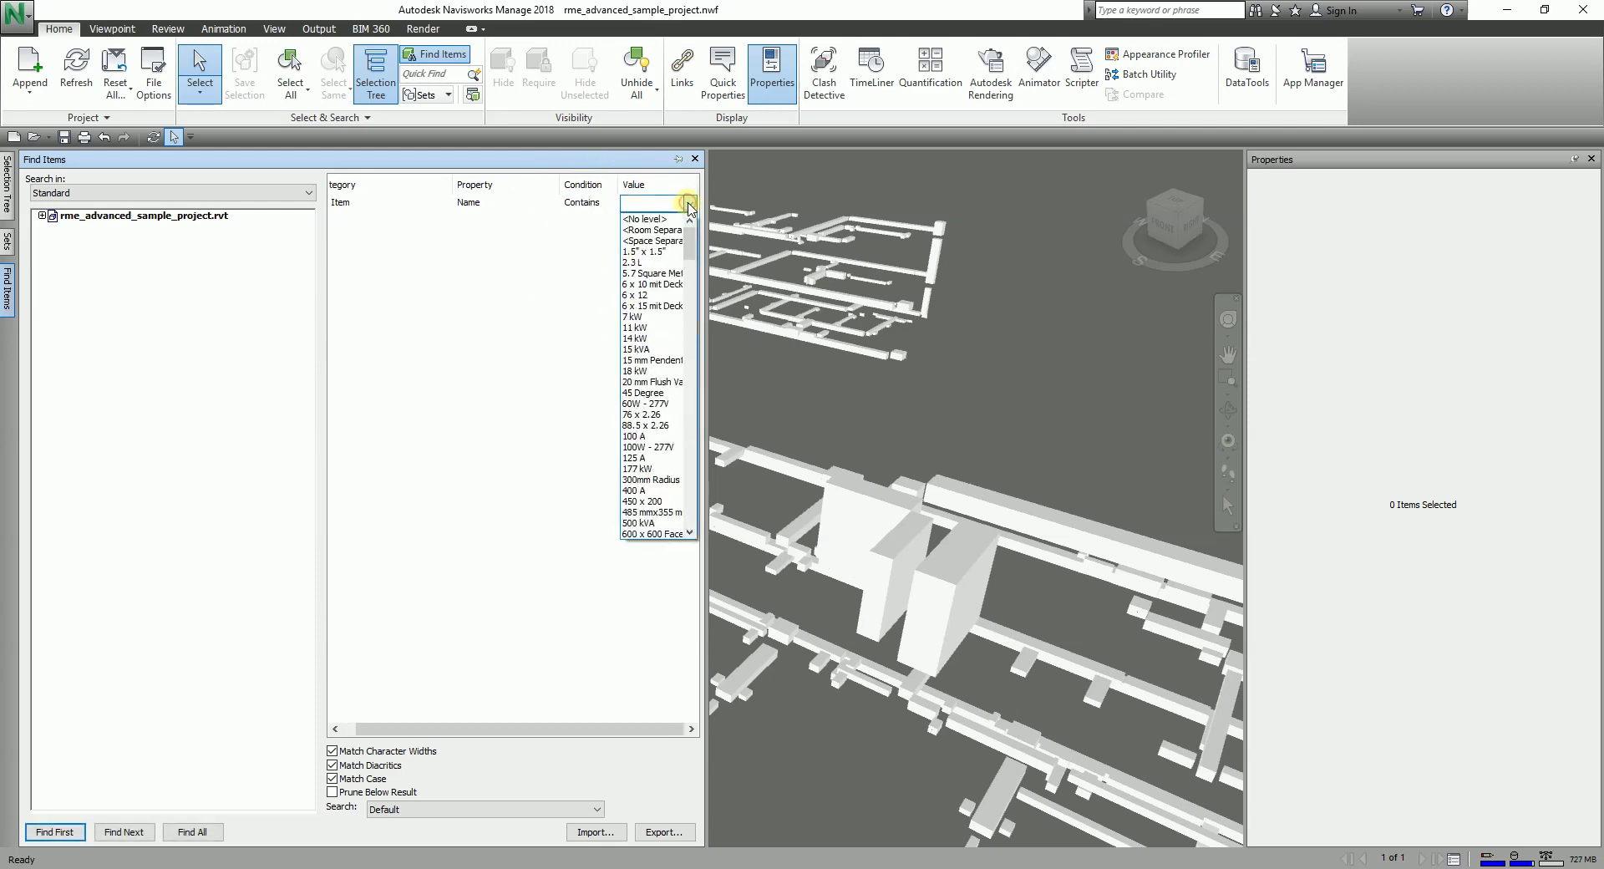
pyautogui.moveTo(692, 248); pyautogui.dragTo(694, 284)
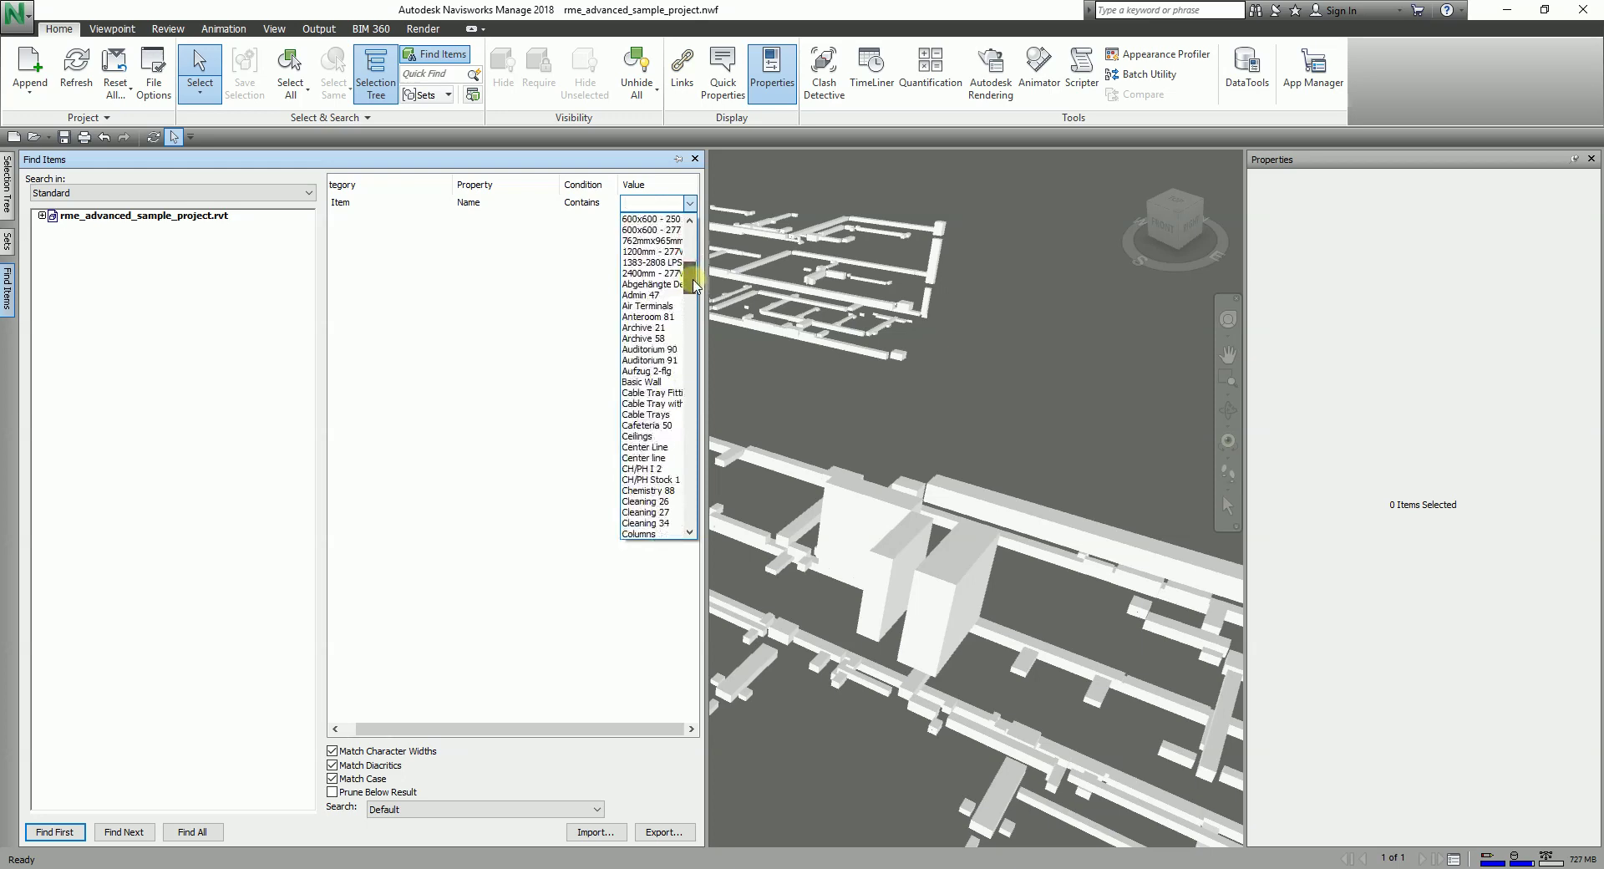
pyautogui.click(656, 306)
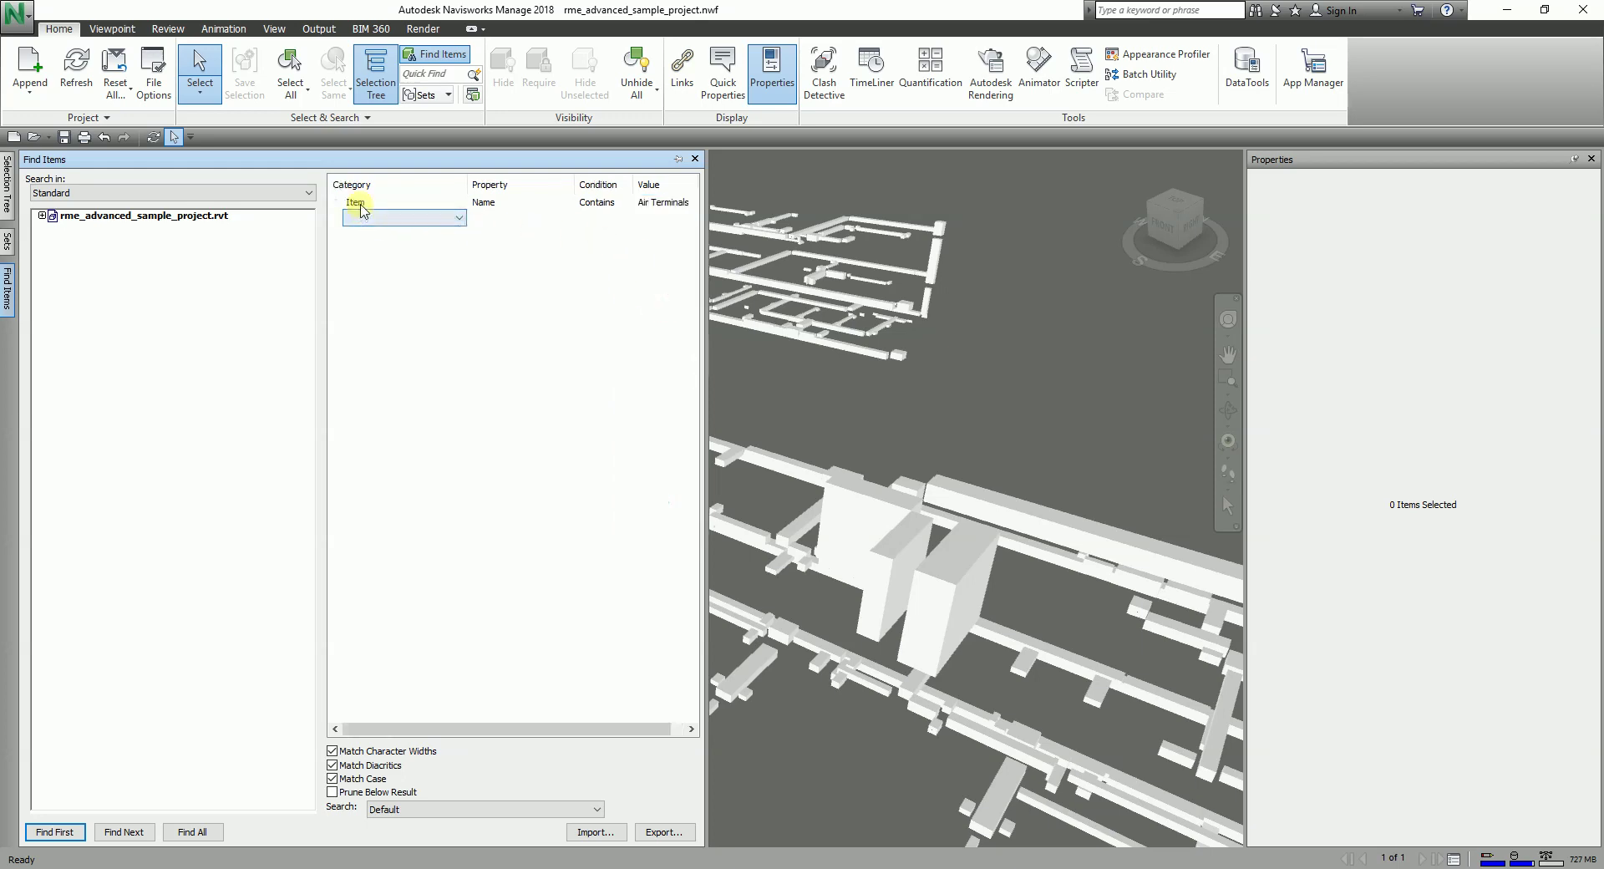
pyautogui.click(595, 206)
pyautogui.click(660, 209)
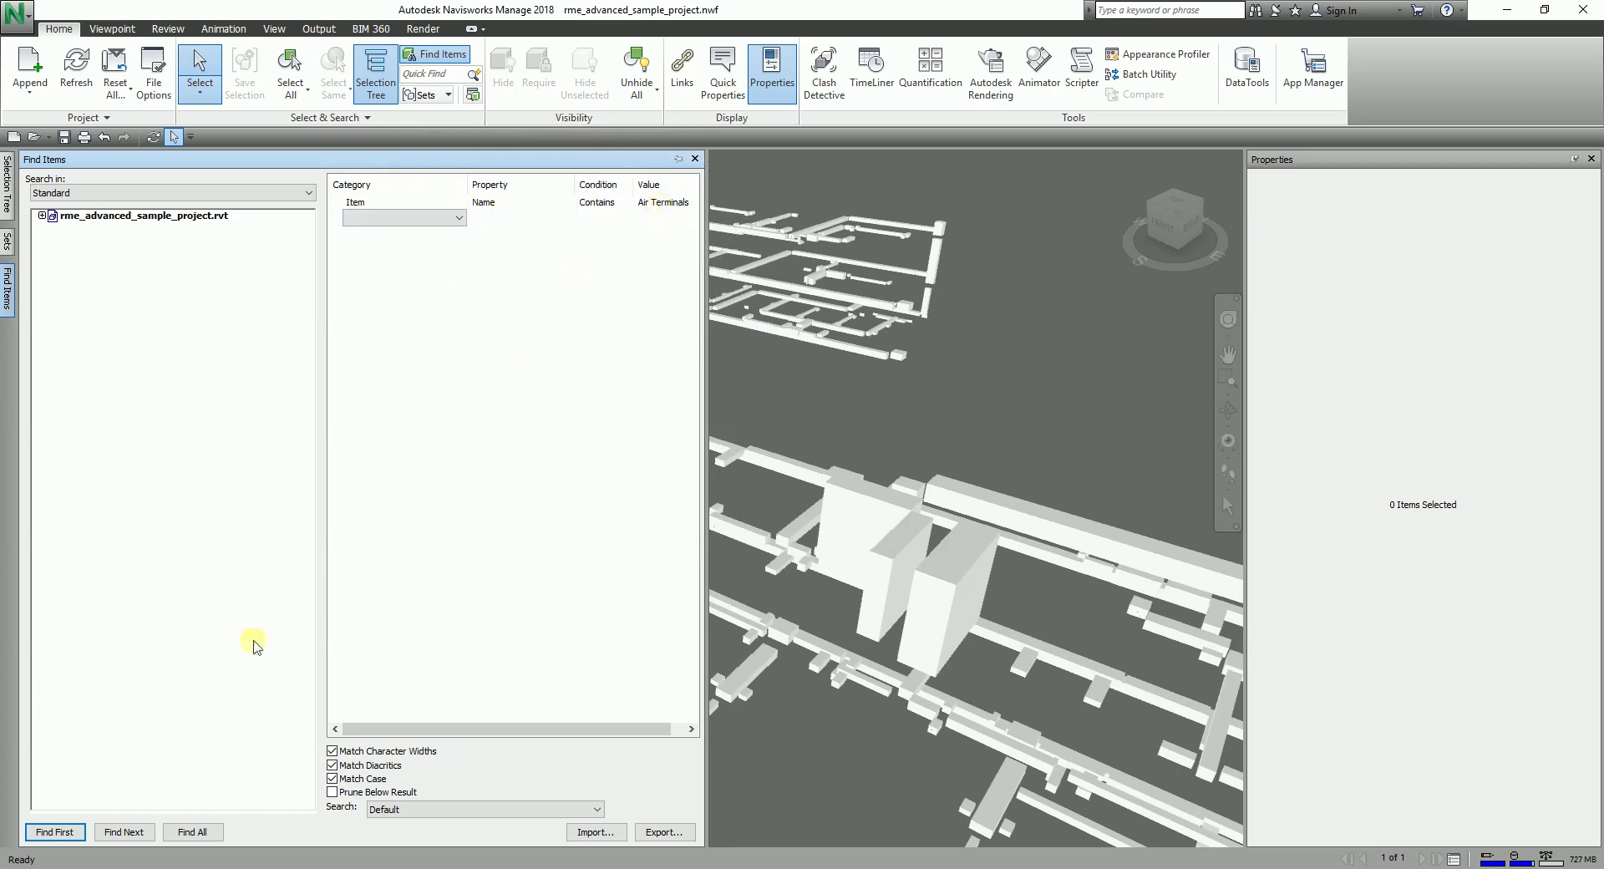
pyautogui.click(198, 833)
pyautogui.scroll(-5, 915, 407)
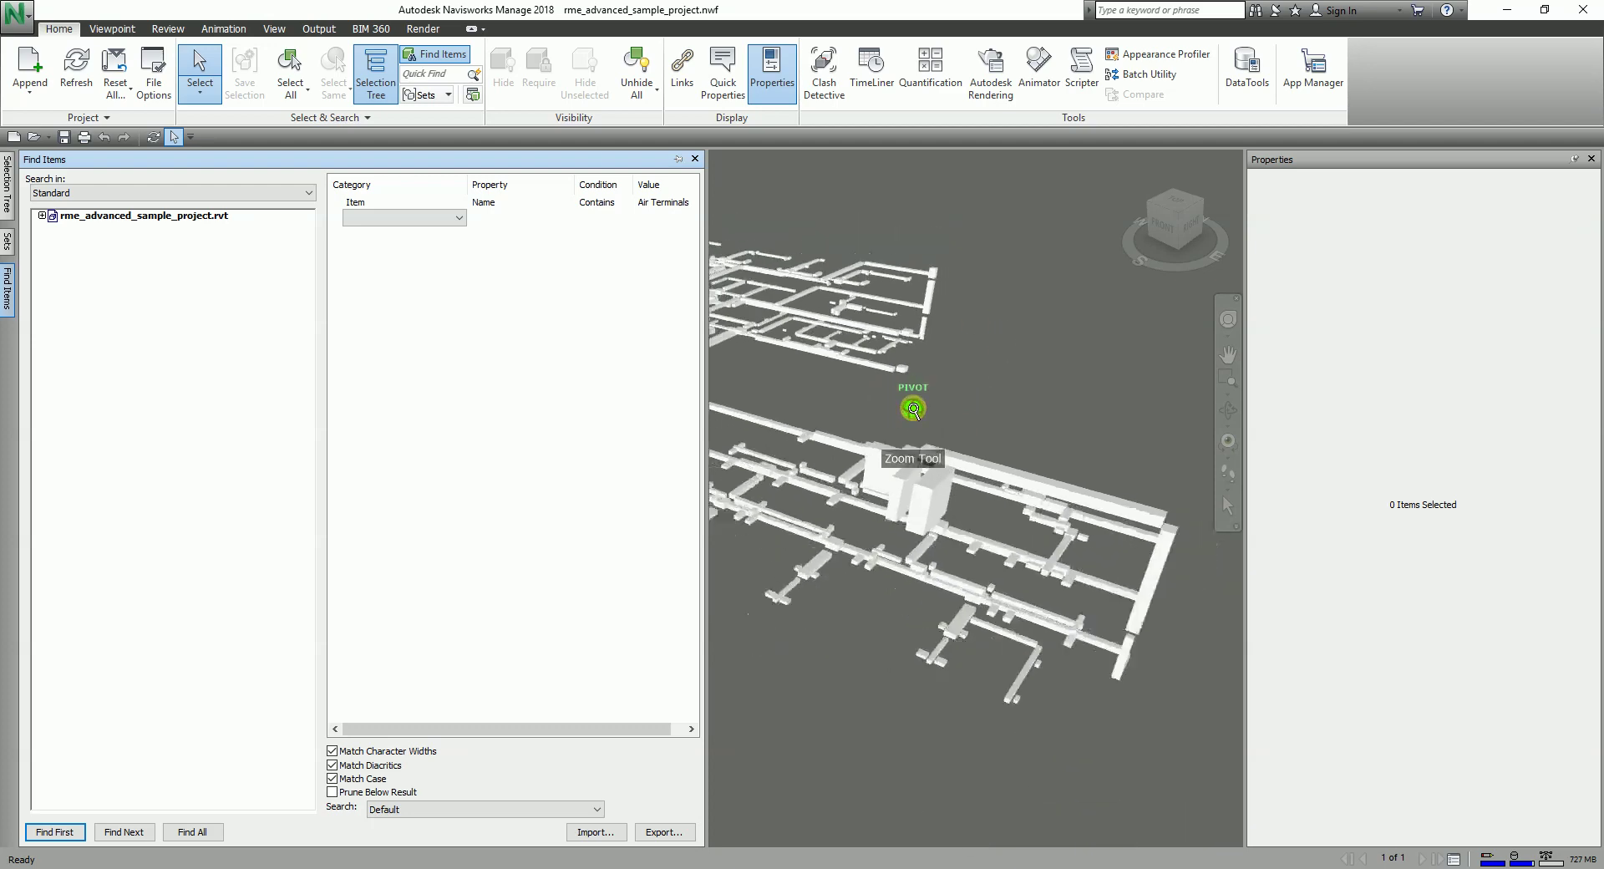
# Unhide all items of the building model and return to the Find Items search criteria
pyautogui.click(637, 68)
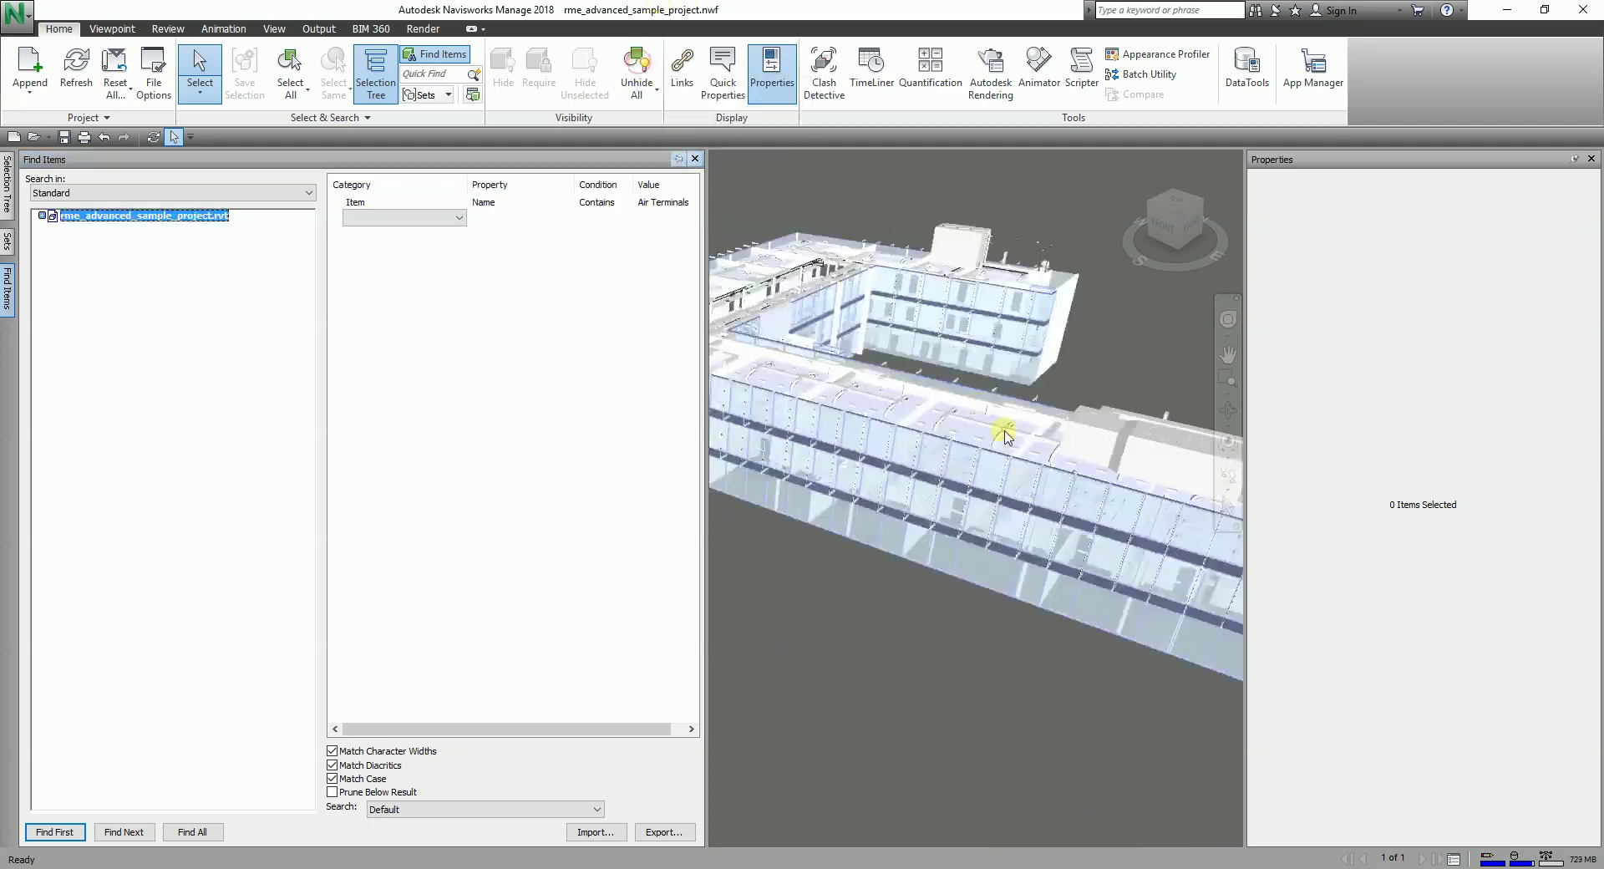
pyautogui.scroll(-3, 1034, 483)
pyautogui.keyDown('shift'); pyautogui.moveTo(1089, 412); pyautogui.dragTo(978, 412, button='middle'); pyautogui.keyUp('shift')
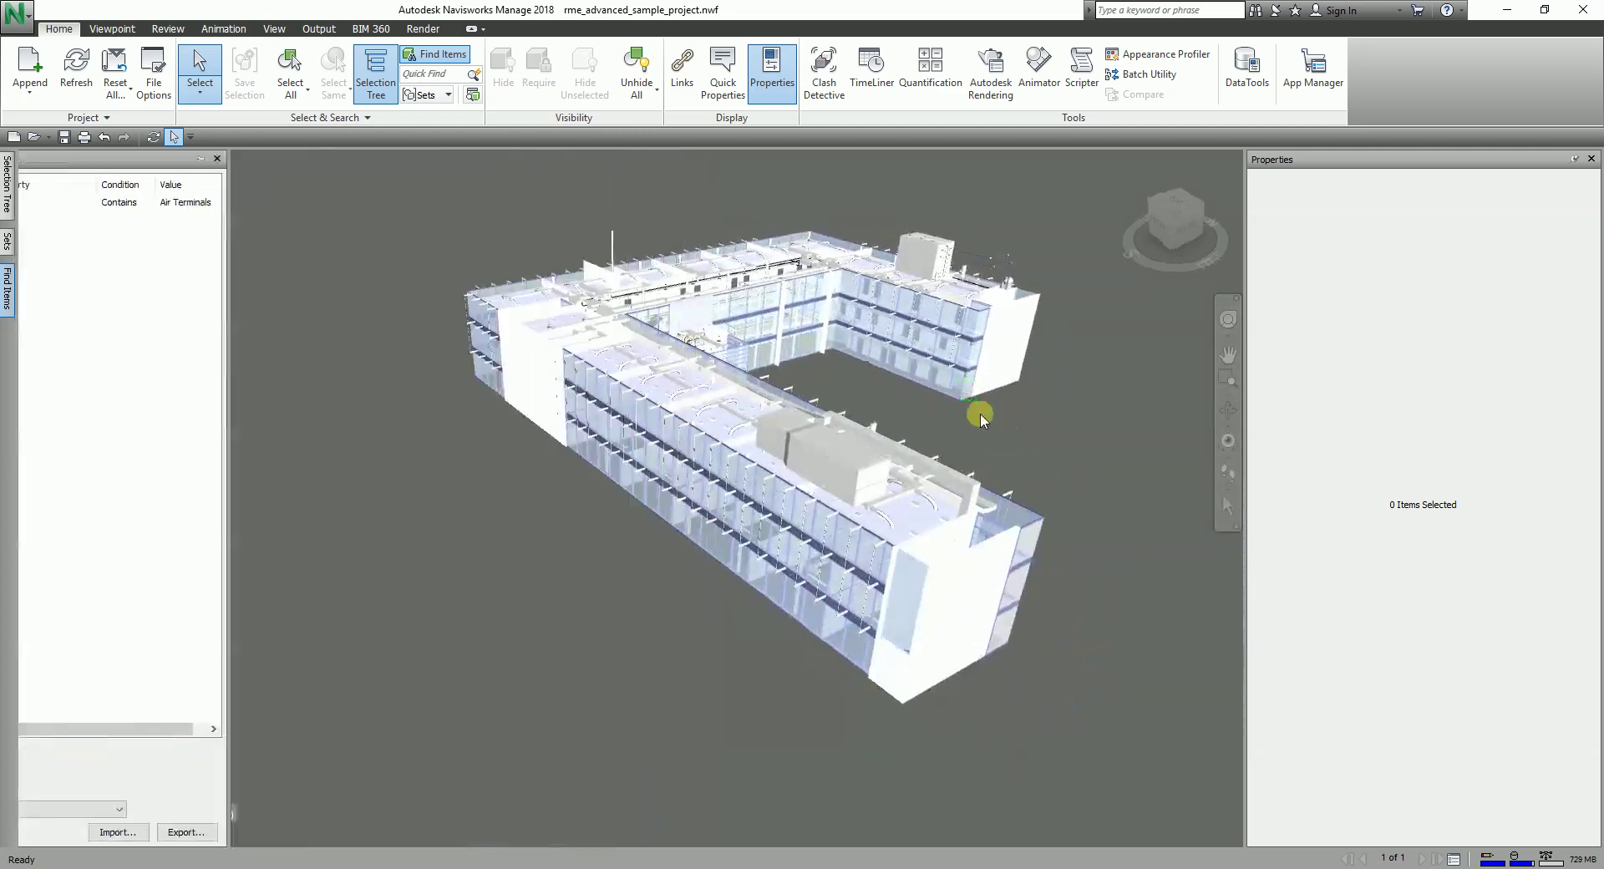
pyautogui.click(8, 289)
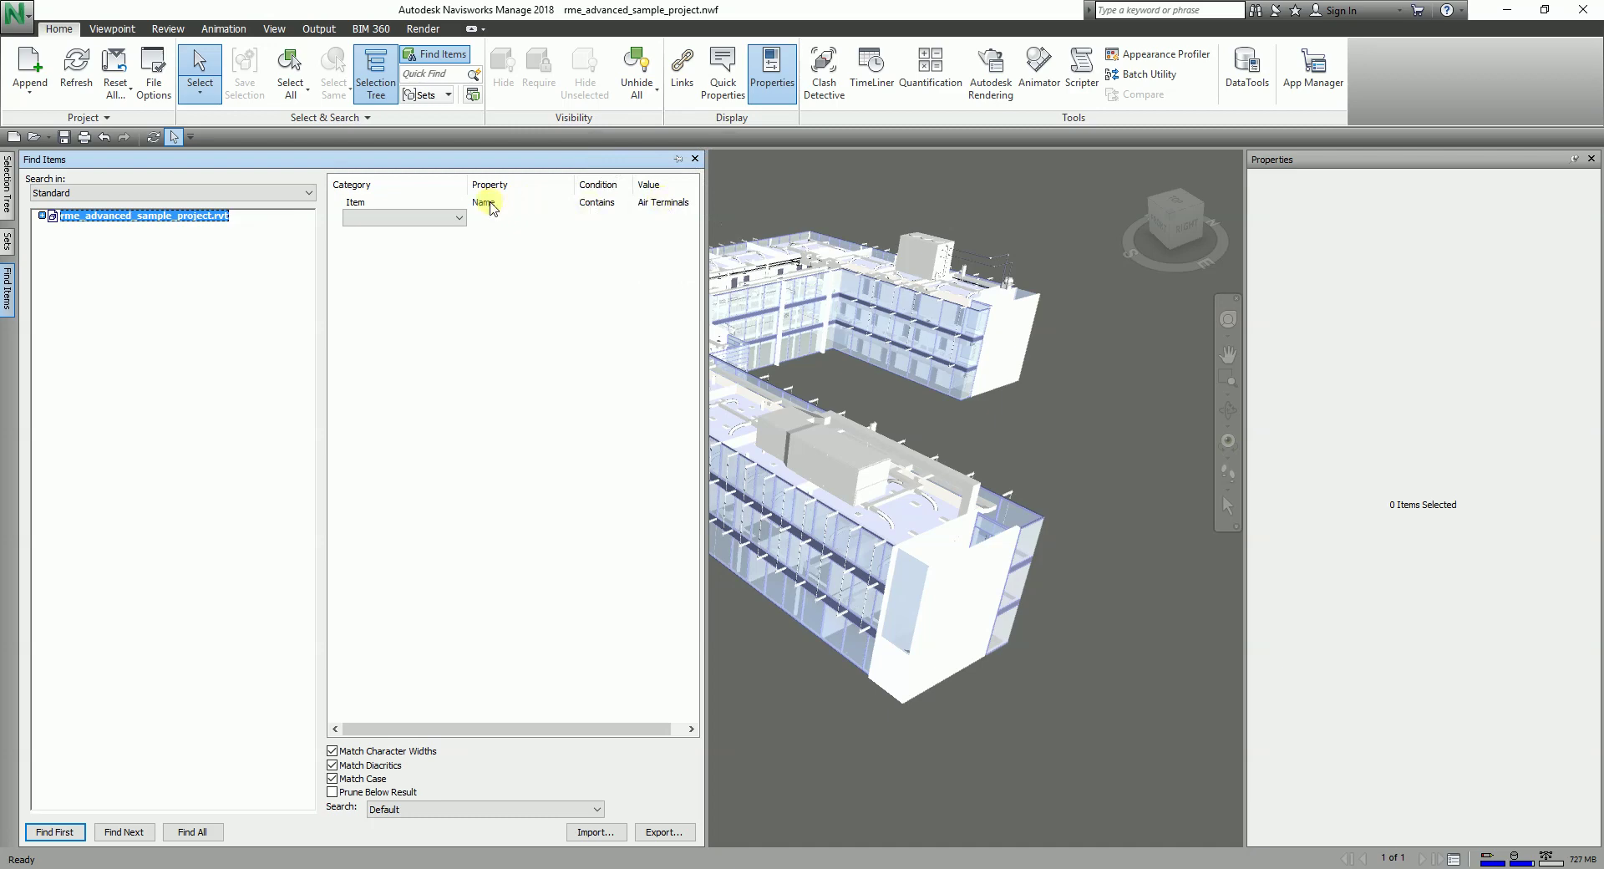
# Find all items in the model whose name contains Air Terminals and inspect the selection in the building
pyautogui.click(197, 832)
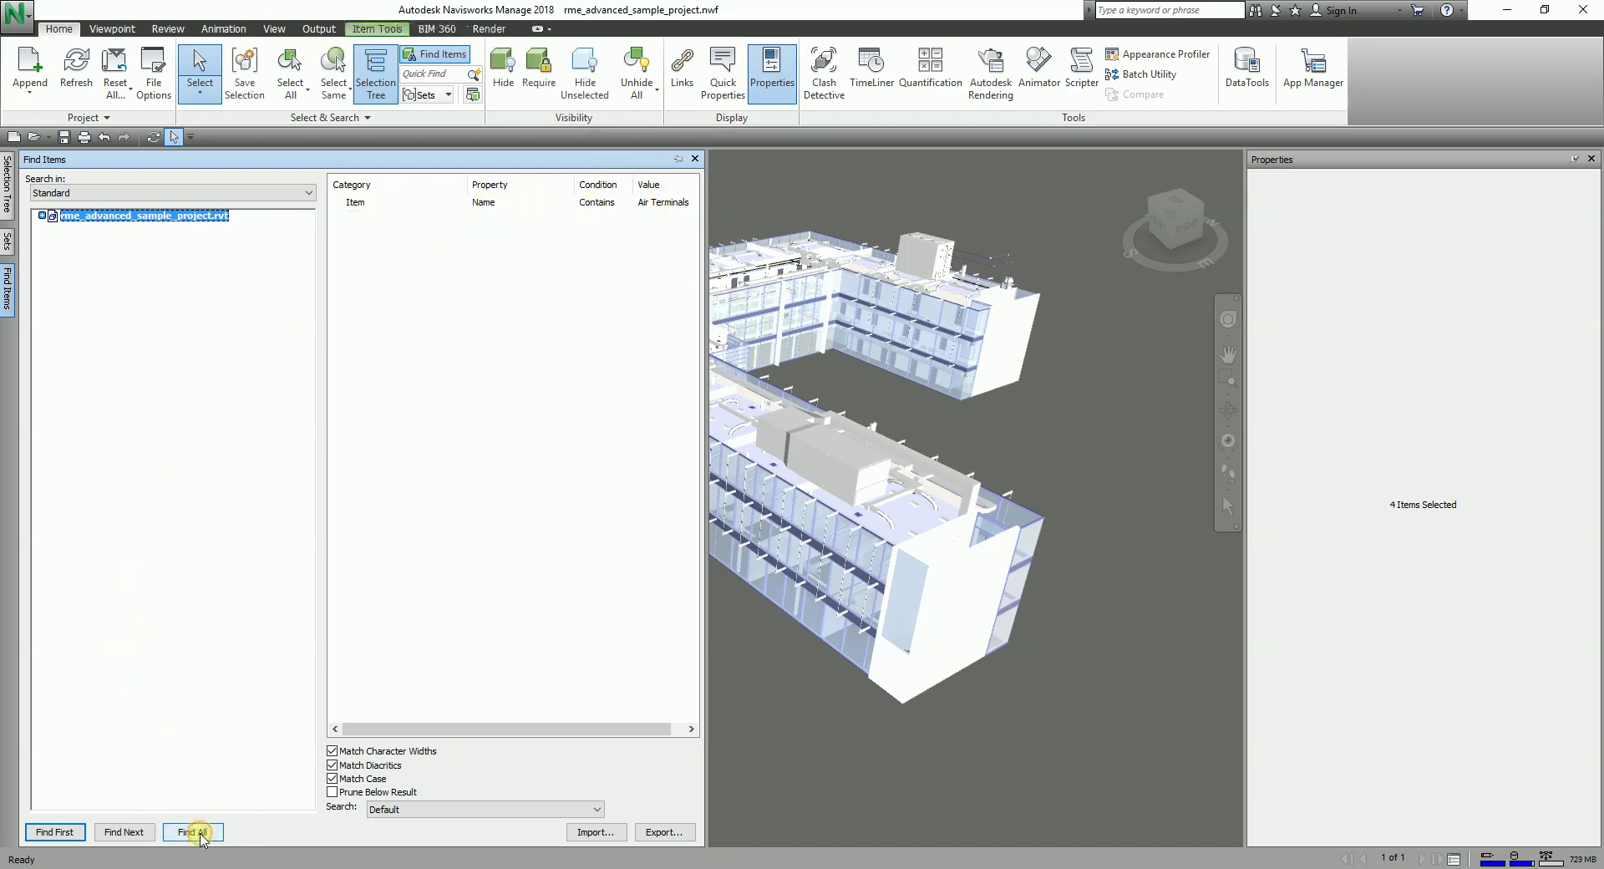
pyautogui.scroll(3, 924, 455)
pyautogui.moveTo(925, 455); pyautogui.dragTo(1078, 430, button='middle')
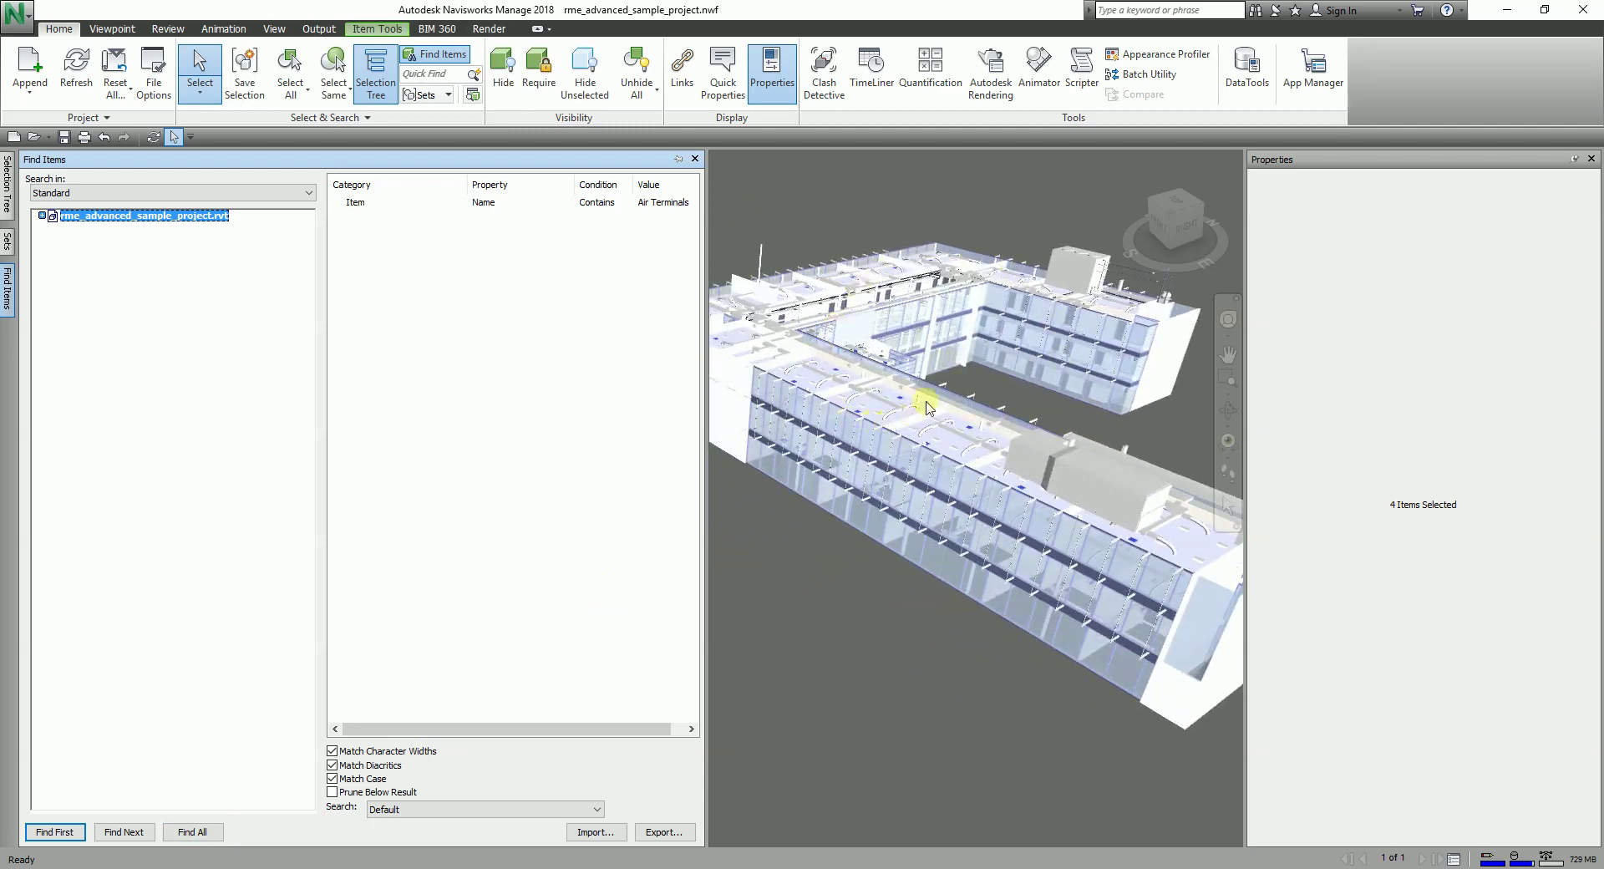
pyautogui.click(1451, 517)
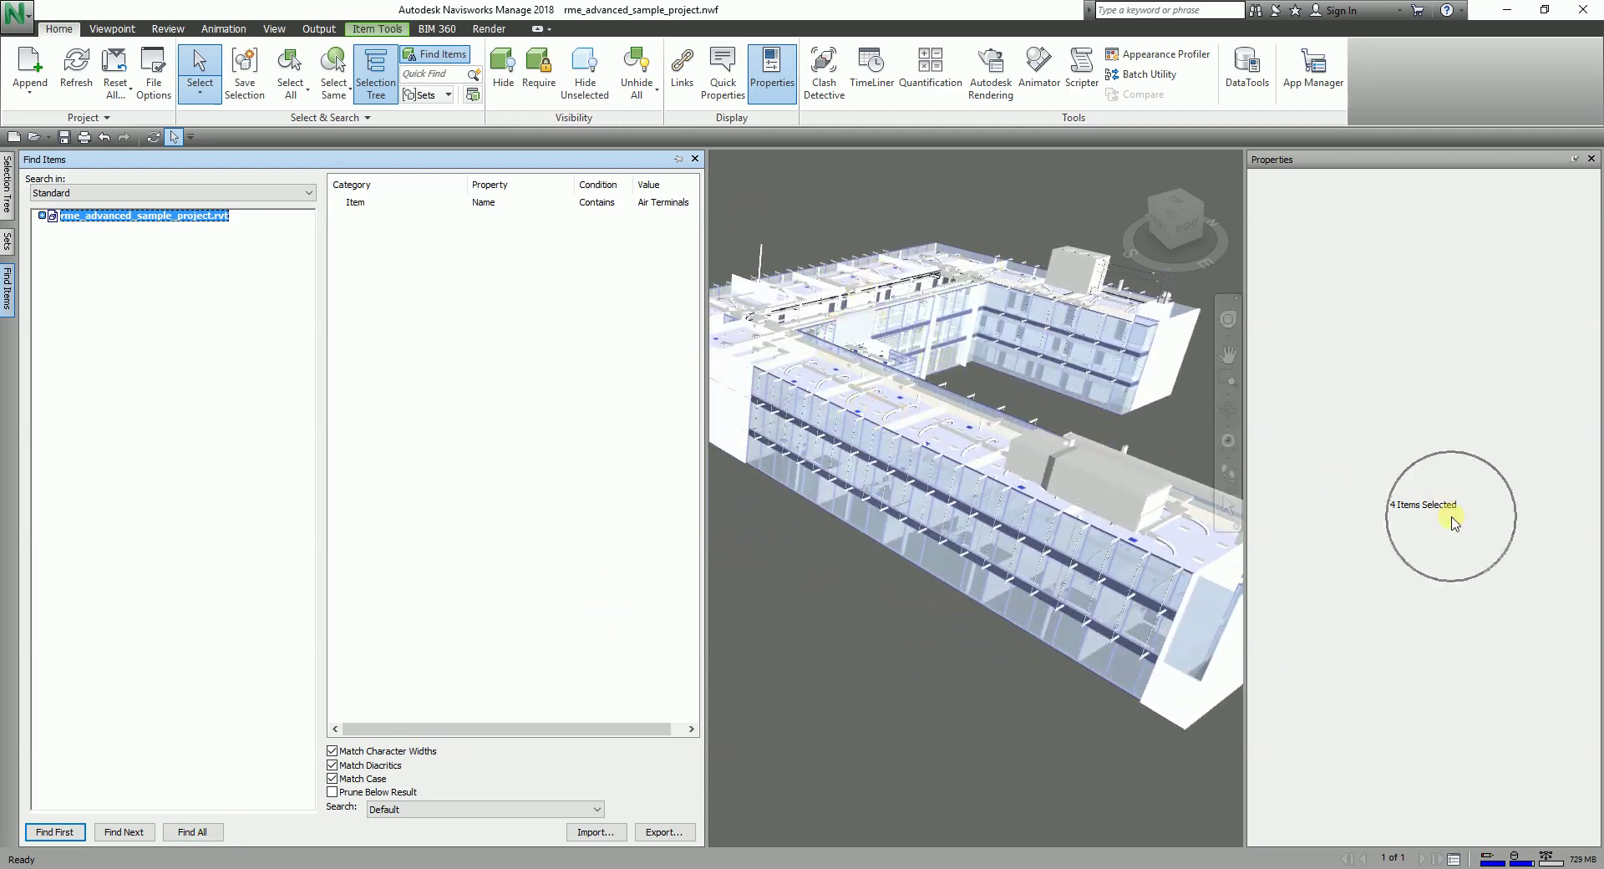
pyautogui.click(1452, 519)
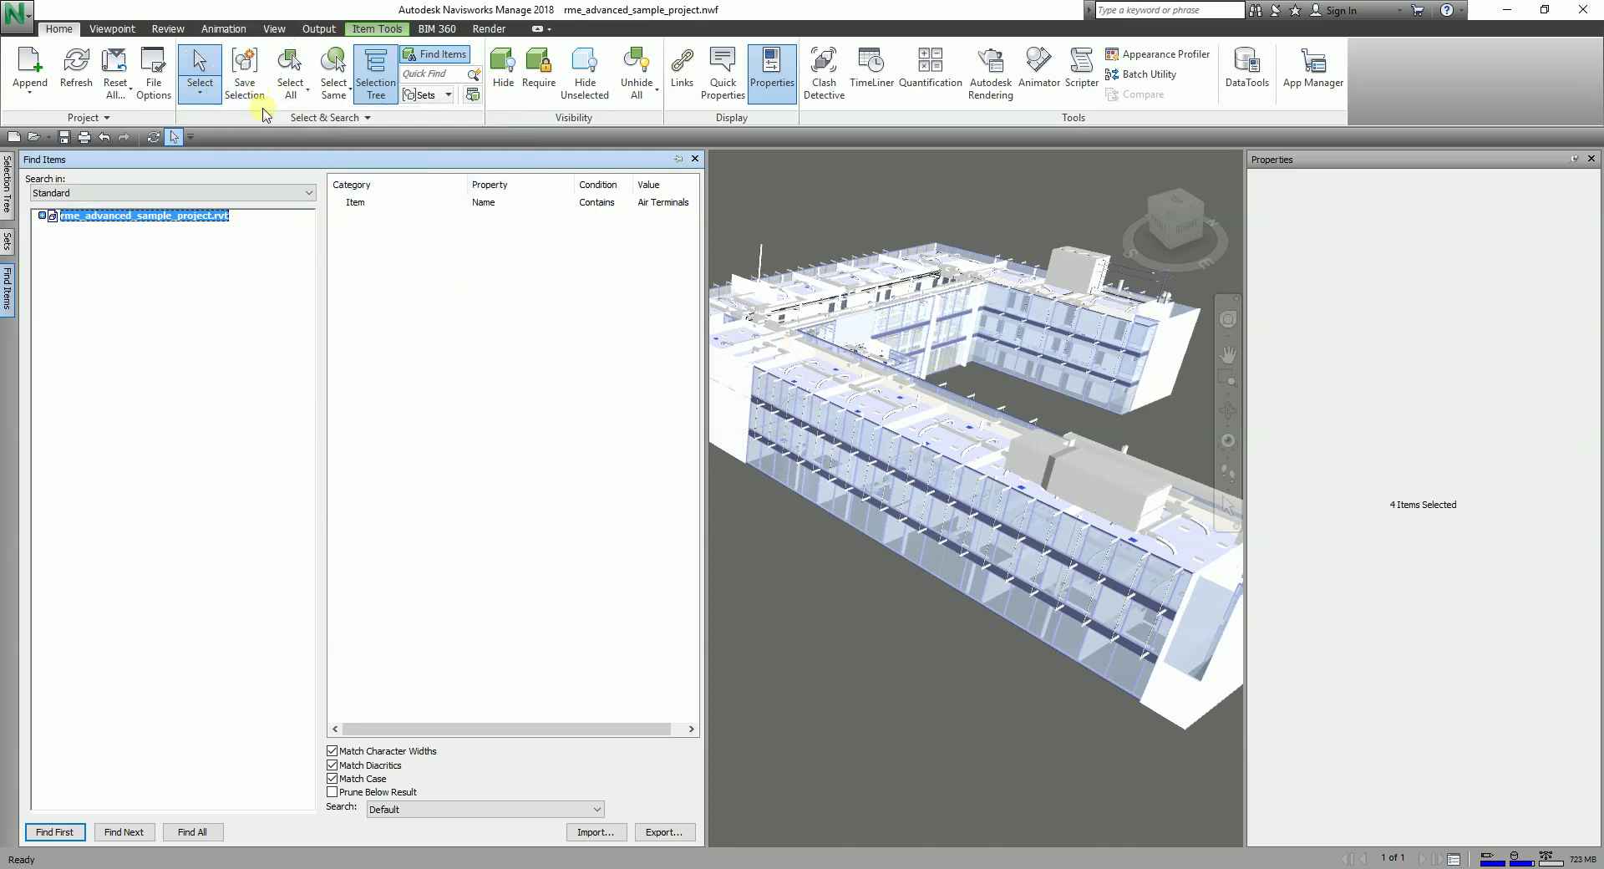
# Save the current search as a search set named Air Terminals
pyautogui.click(427, 96)
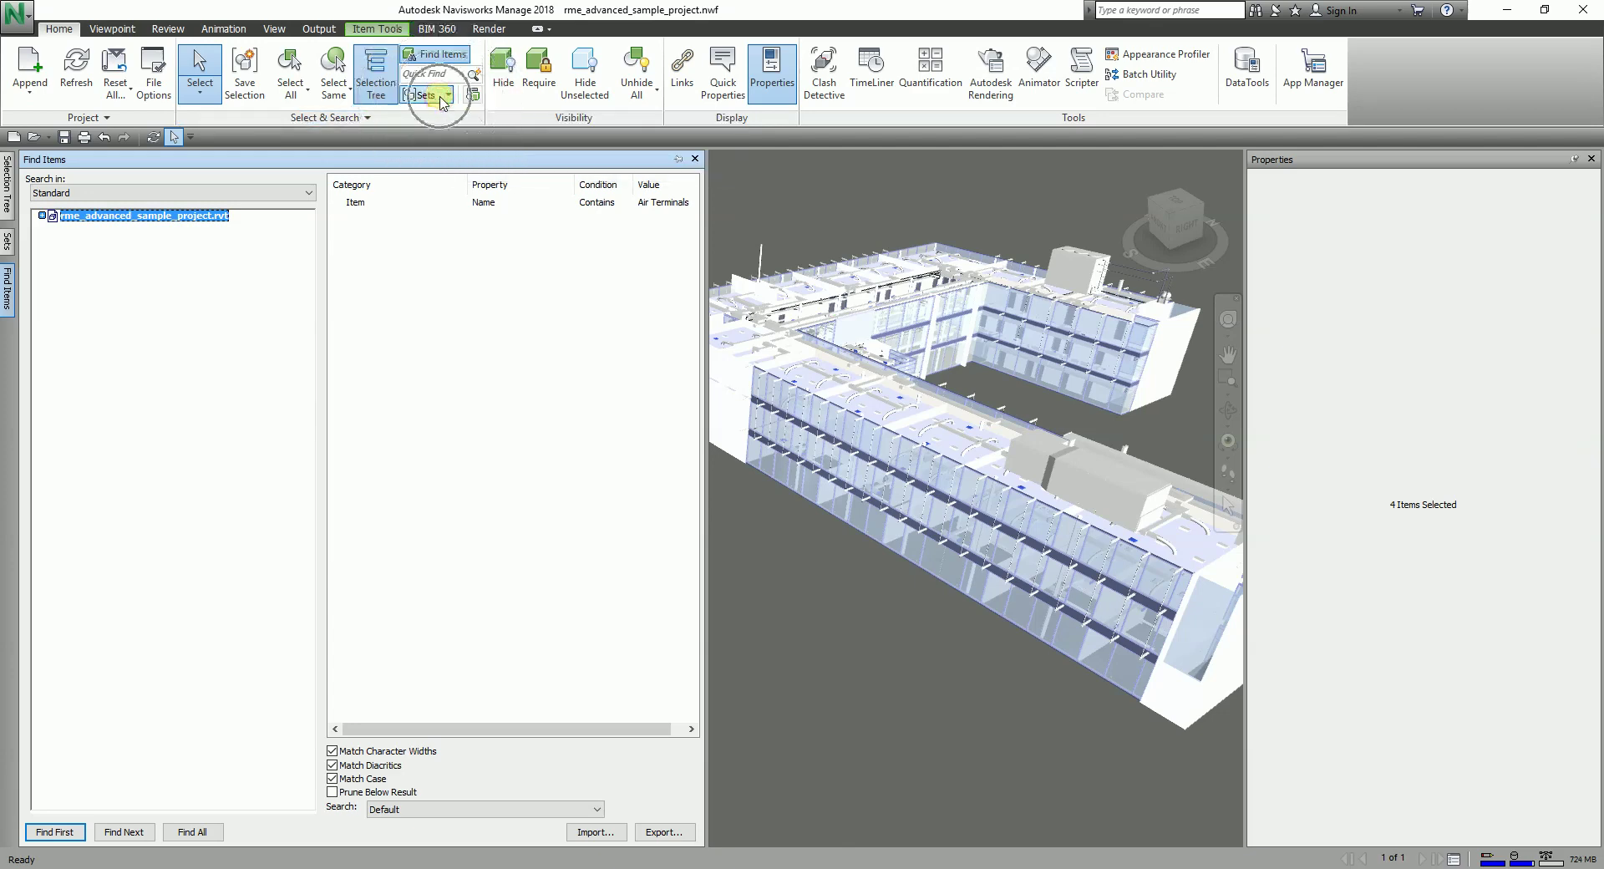
pyautogui.click(448, 97)
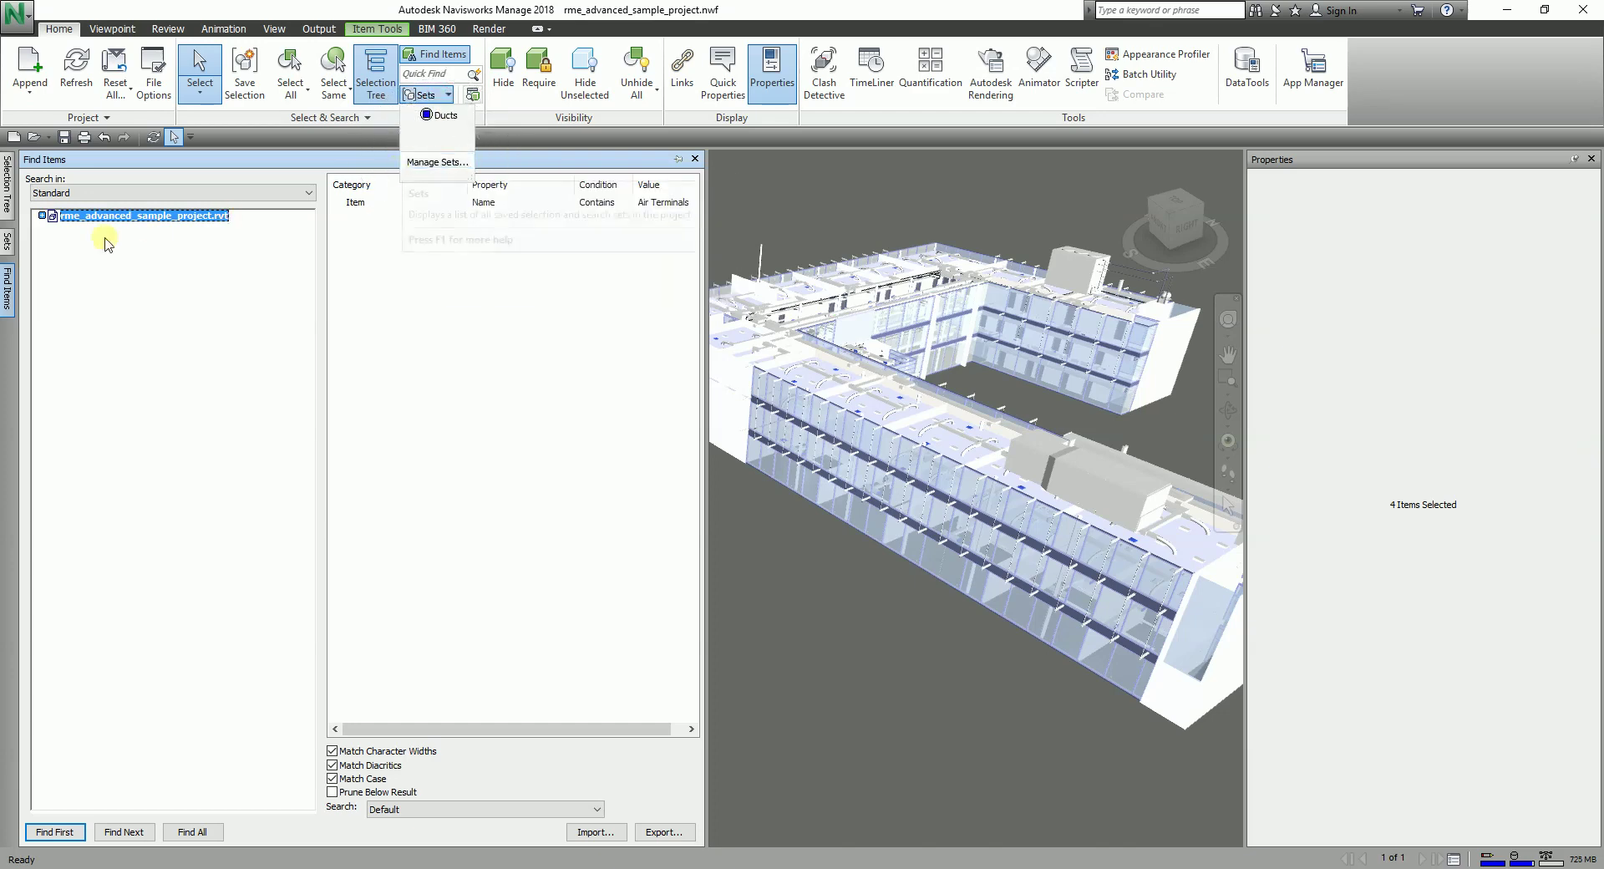
pyautogui.click(8, 248)
pyautogui.click(9, 249)
pyautogui.click(8, 248)
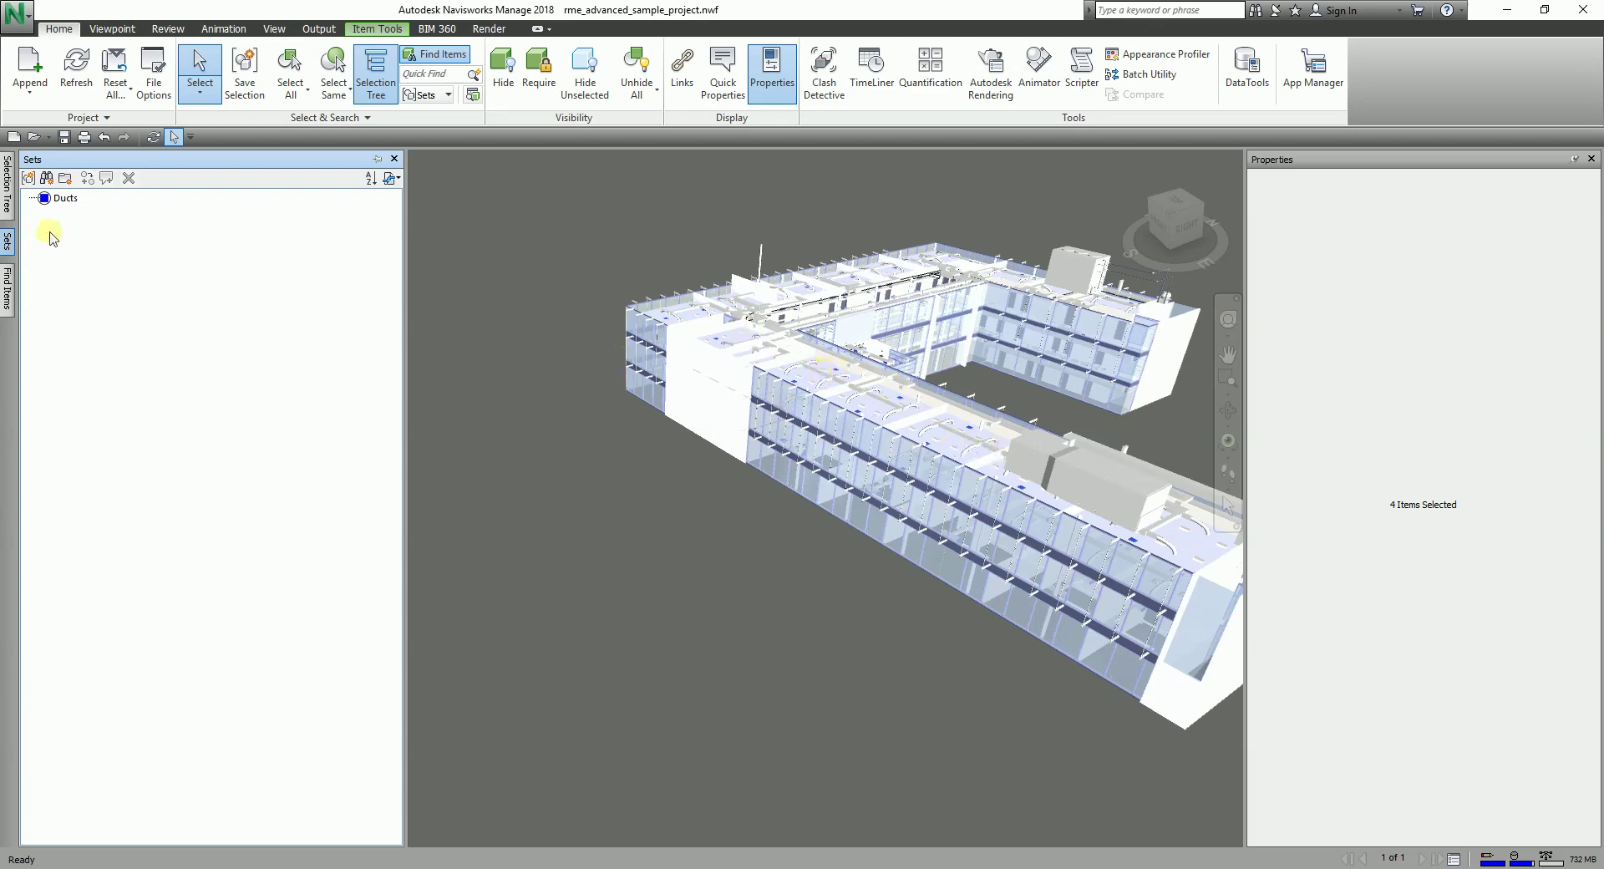
pyautogui.click(47, 179)
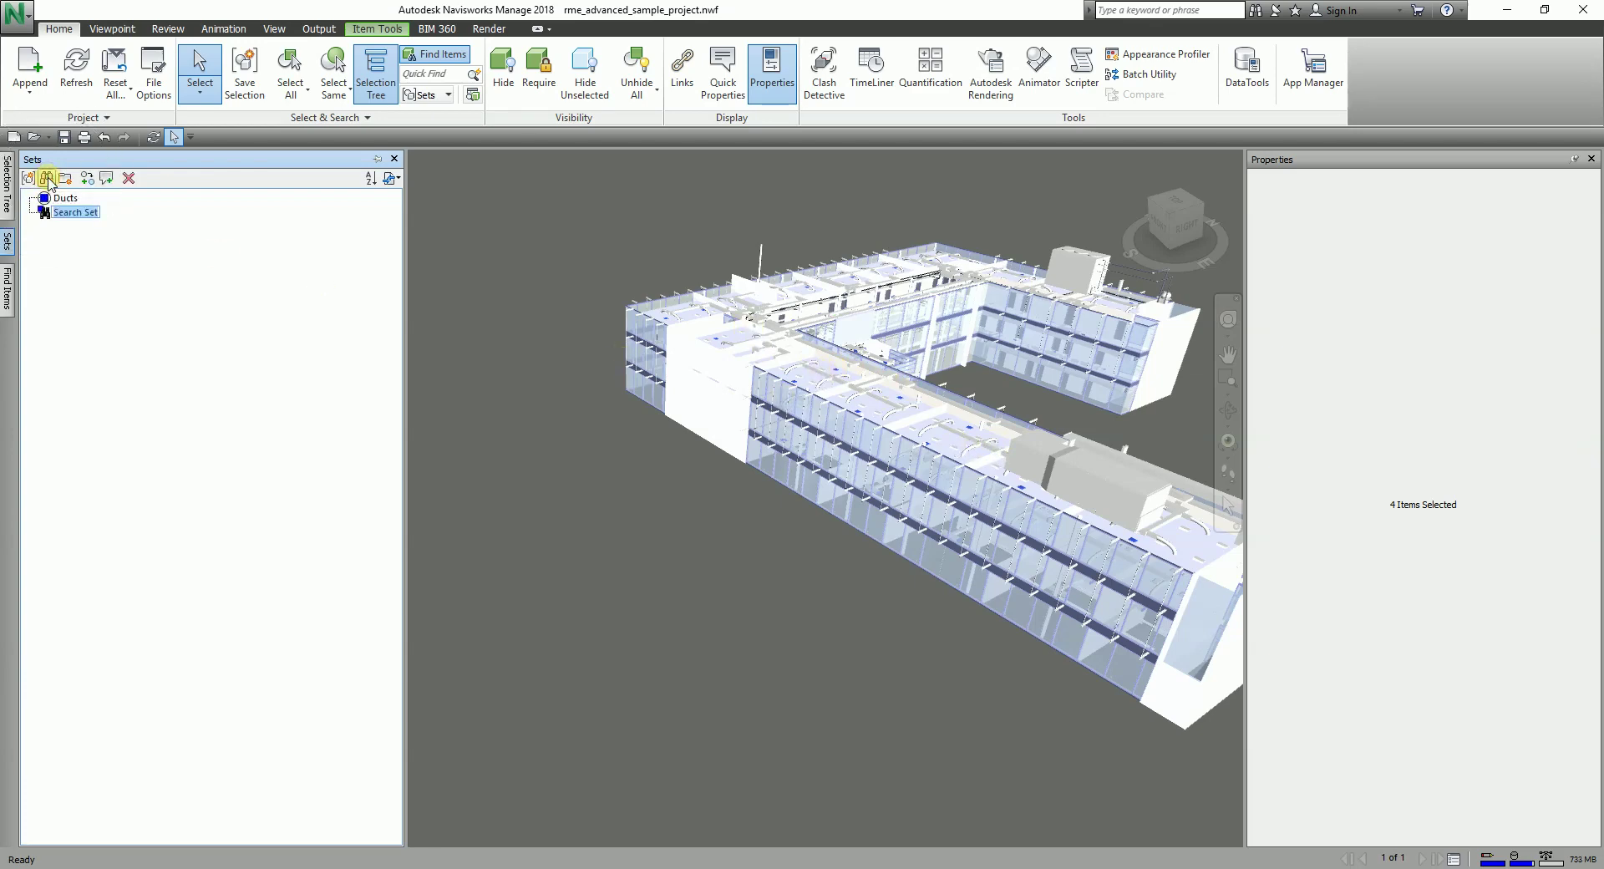
pyautogui.write('All')
pyautogui.write(' Terminals')
pyautogui.press('Return')
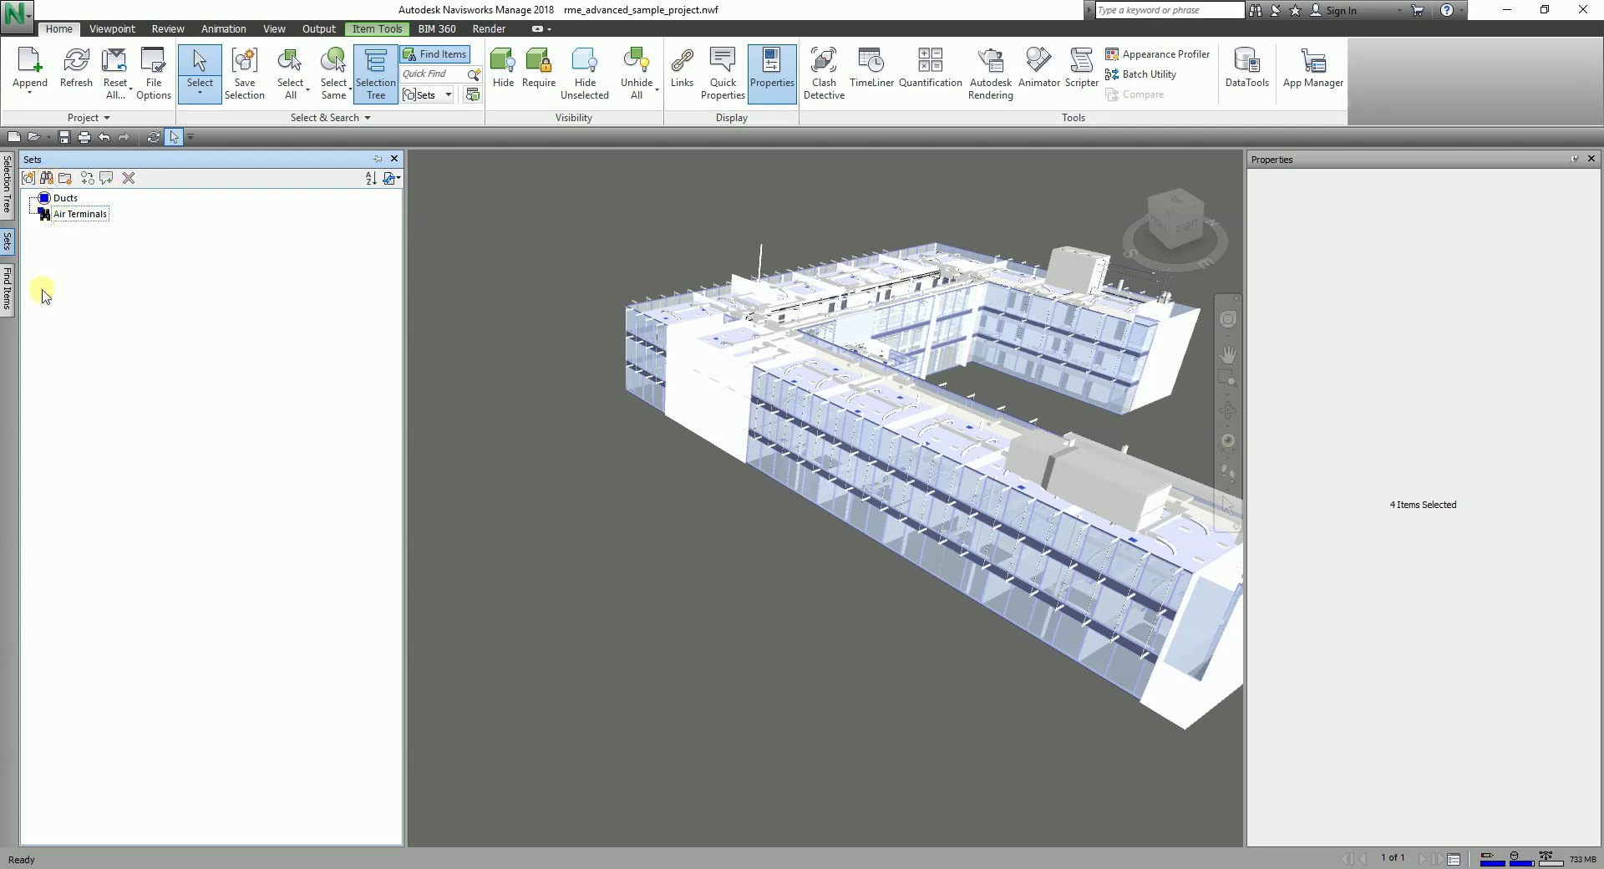
# Select the Ducts and Air Terminals sets in turn to compare which items each one selects
pyautogui.click(46, 200)
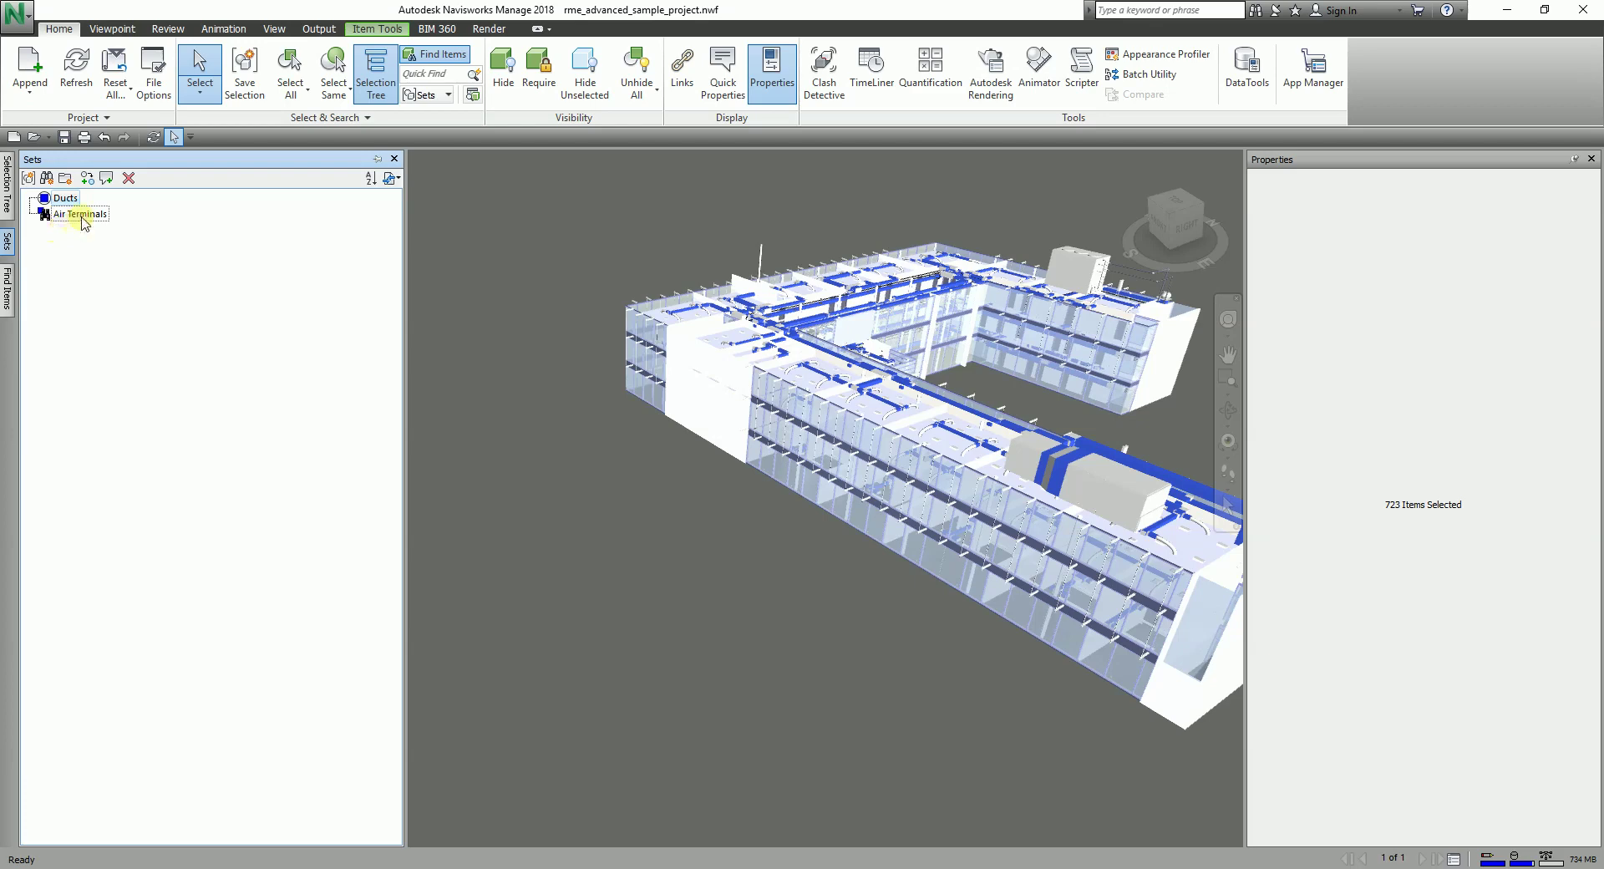
pyautogui.click(81, 216)
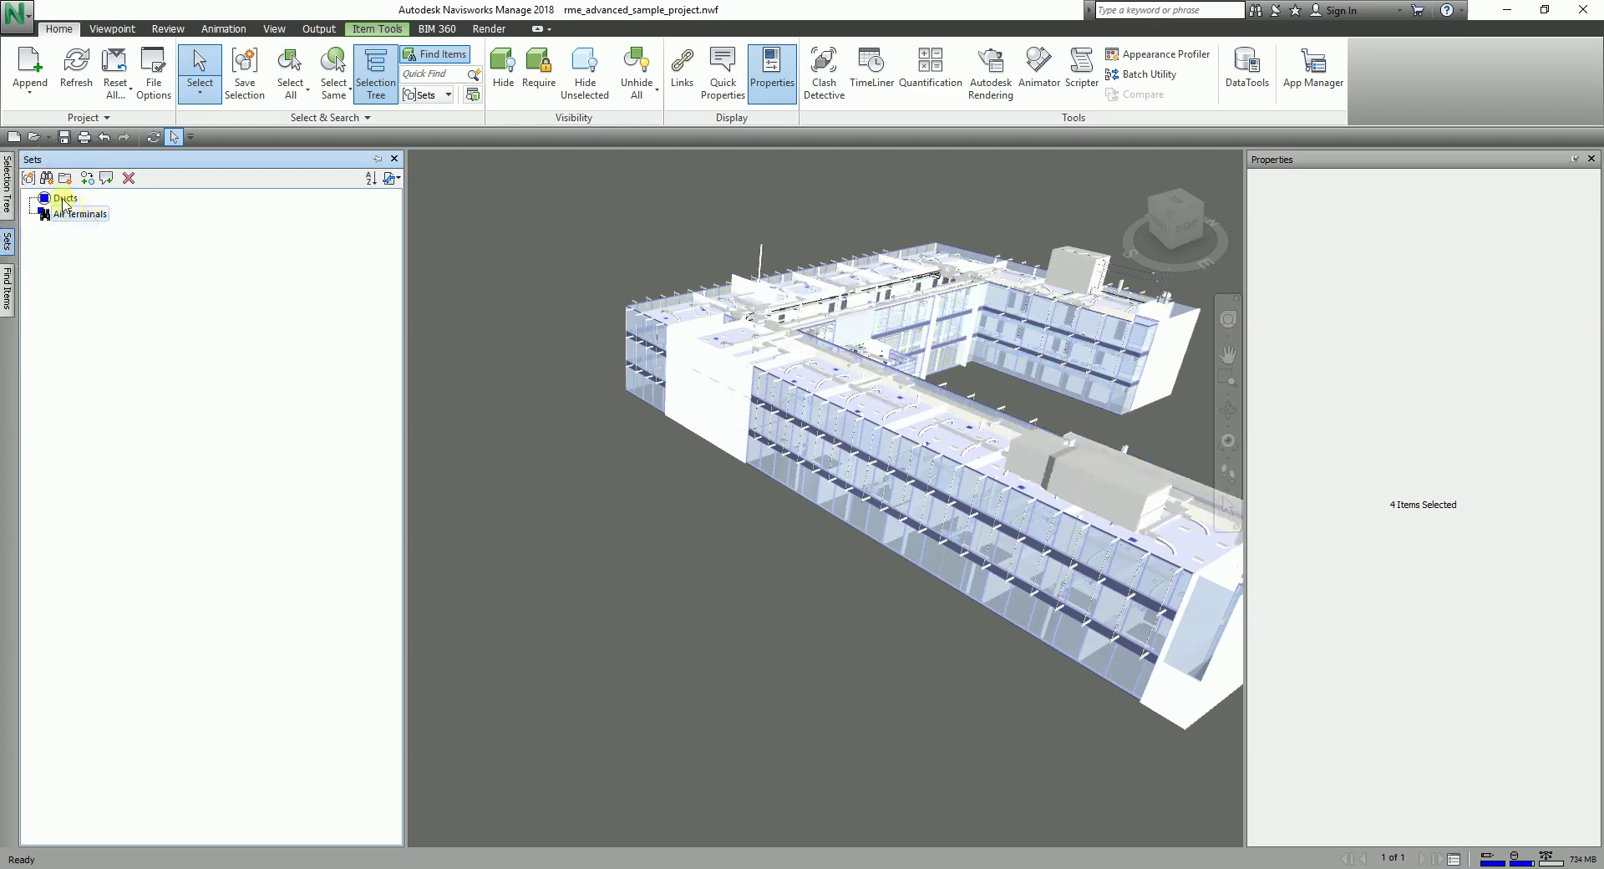
pyautogui.click(64, 201)
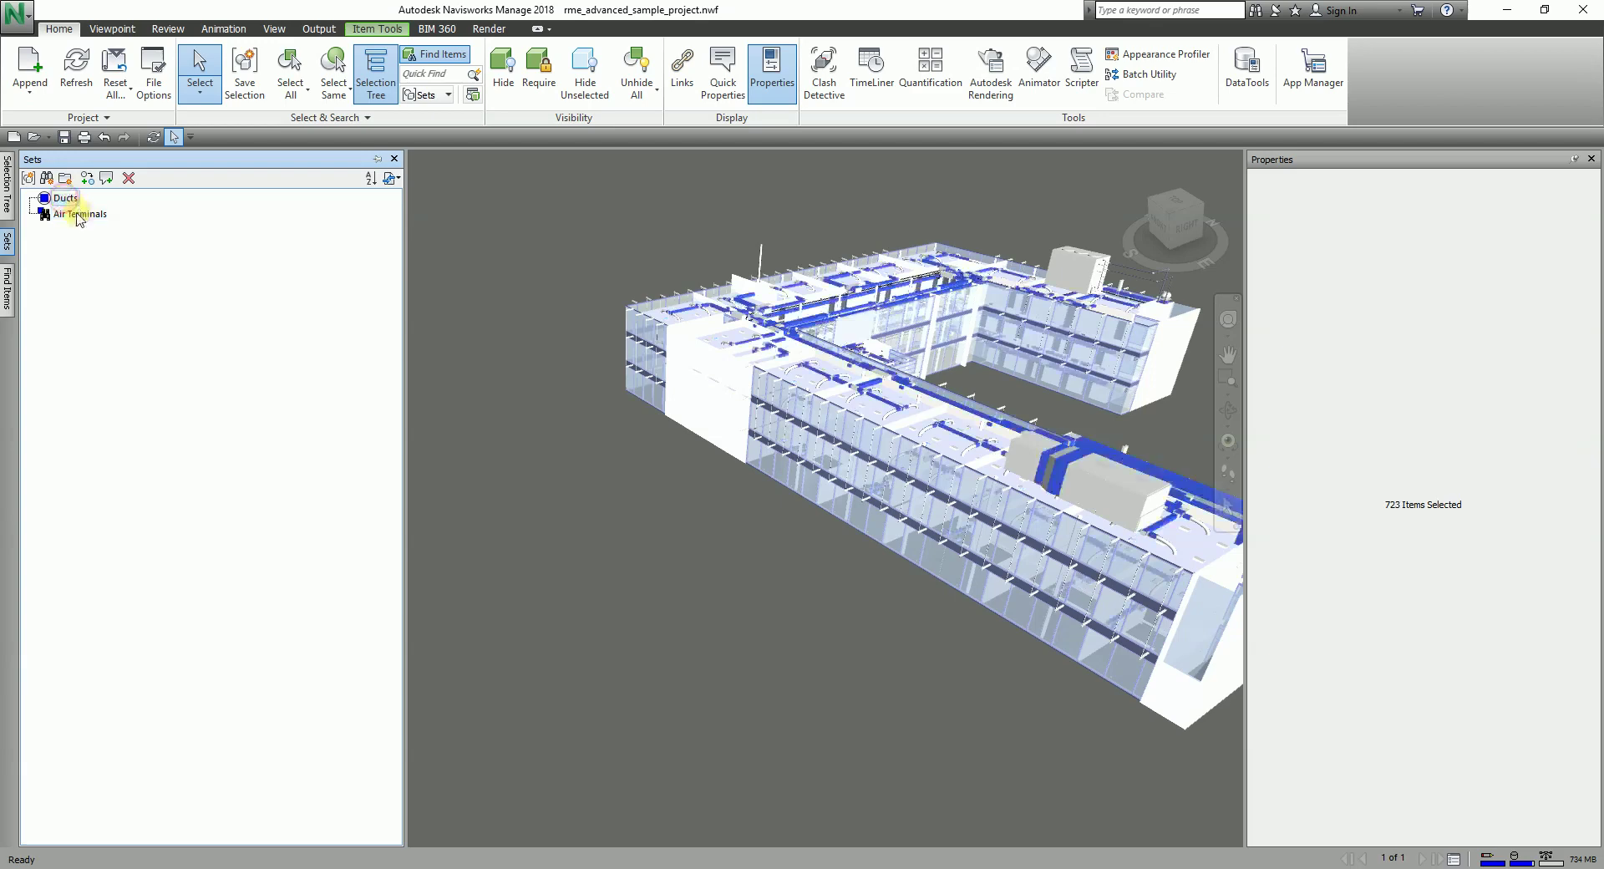
# Isolate the air terminals by selecting their search set and hiding all unselected items
pyautogui.click(75, 215)
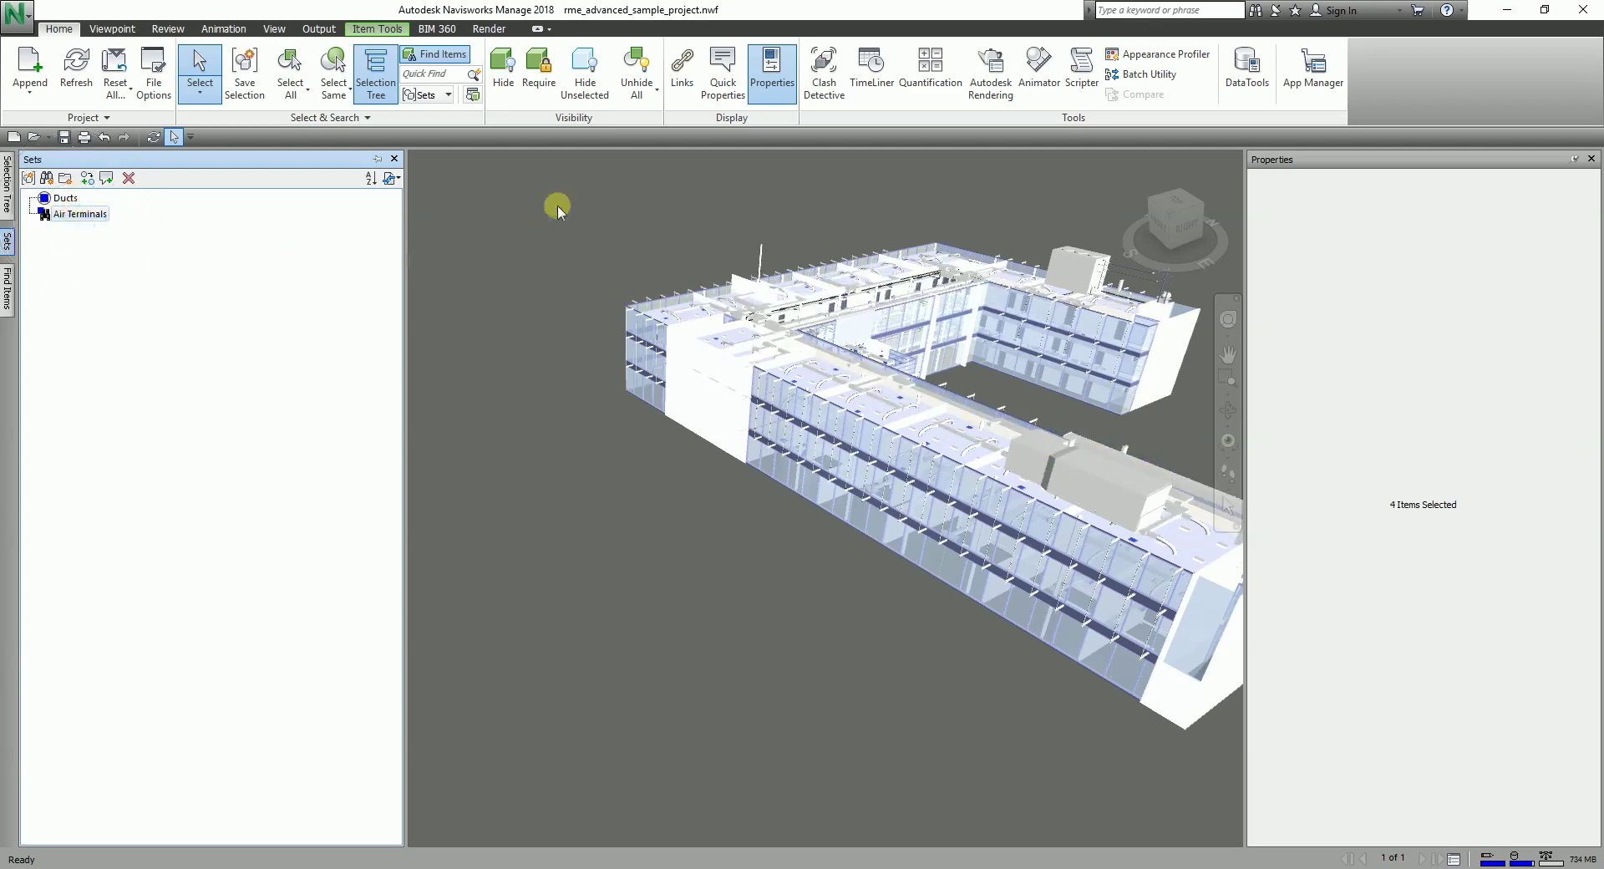
pyautogui.click(587, 85)
pyautogui.click(870, 429)
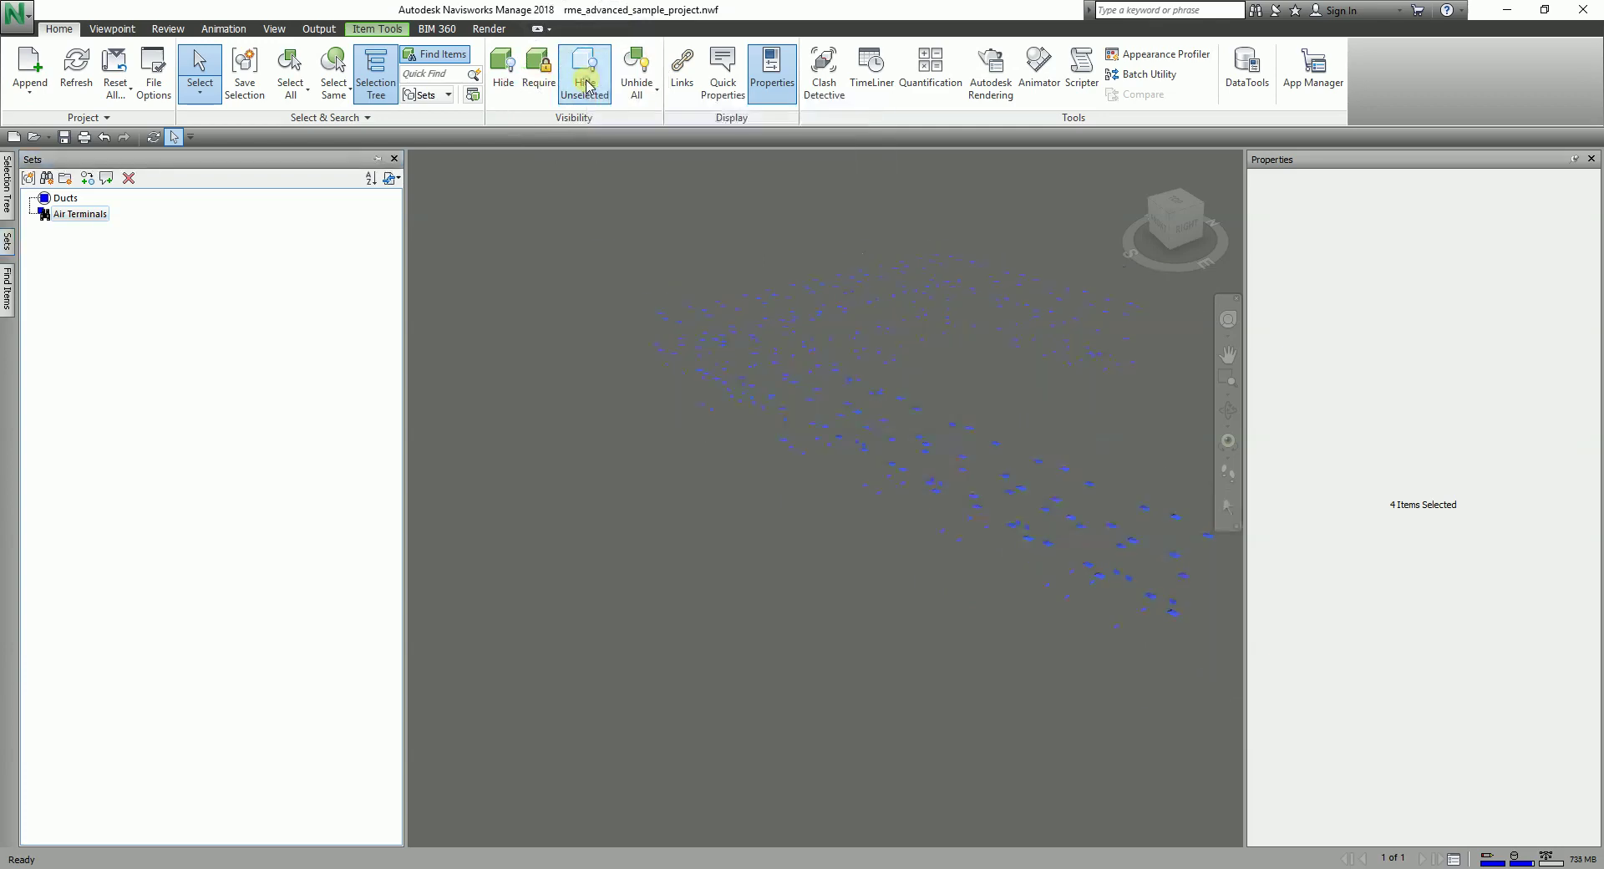
pyautogui.moveTo(989, 450)
pyautogui.keyDown('shift'); pyautogui.mouseDown(button='middle')
pyautogui.moveTo(1006, 472)
pyautogui.moveTo(835, 393)
pyautogui.moveTo(960, 422)
pyautogui.moveTo(1040, 474)
pyautogui.moveTo(452, 341)
pyautogui.mouseUp(button='middle'); pyautogui.keyUp('shift')
# Pin the Sets window open and select the Ducts set in place of the Air Terminals set
pyautogui.click(7, 244)
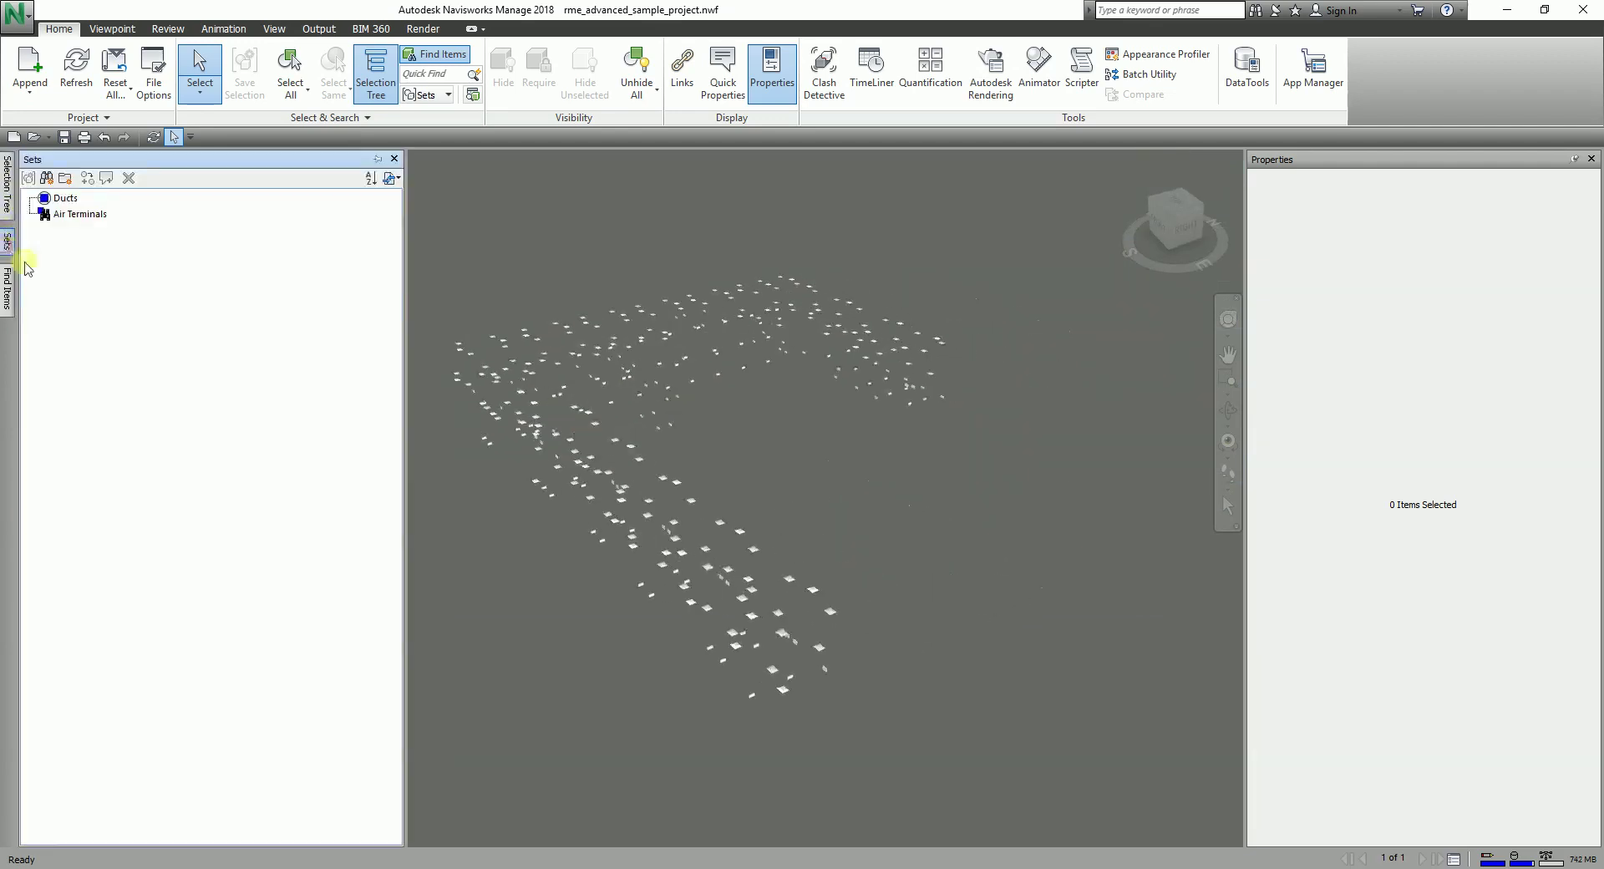
pyautogui.click(80, 214)
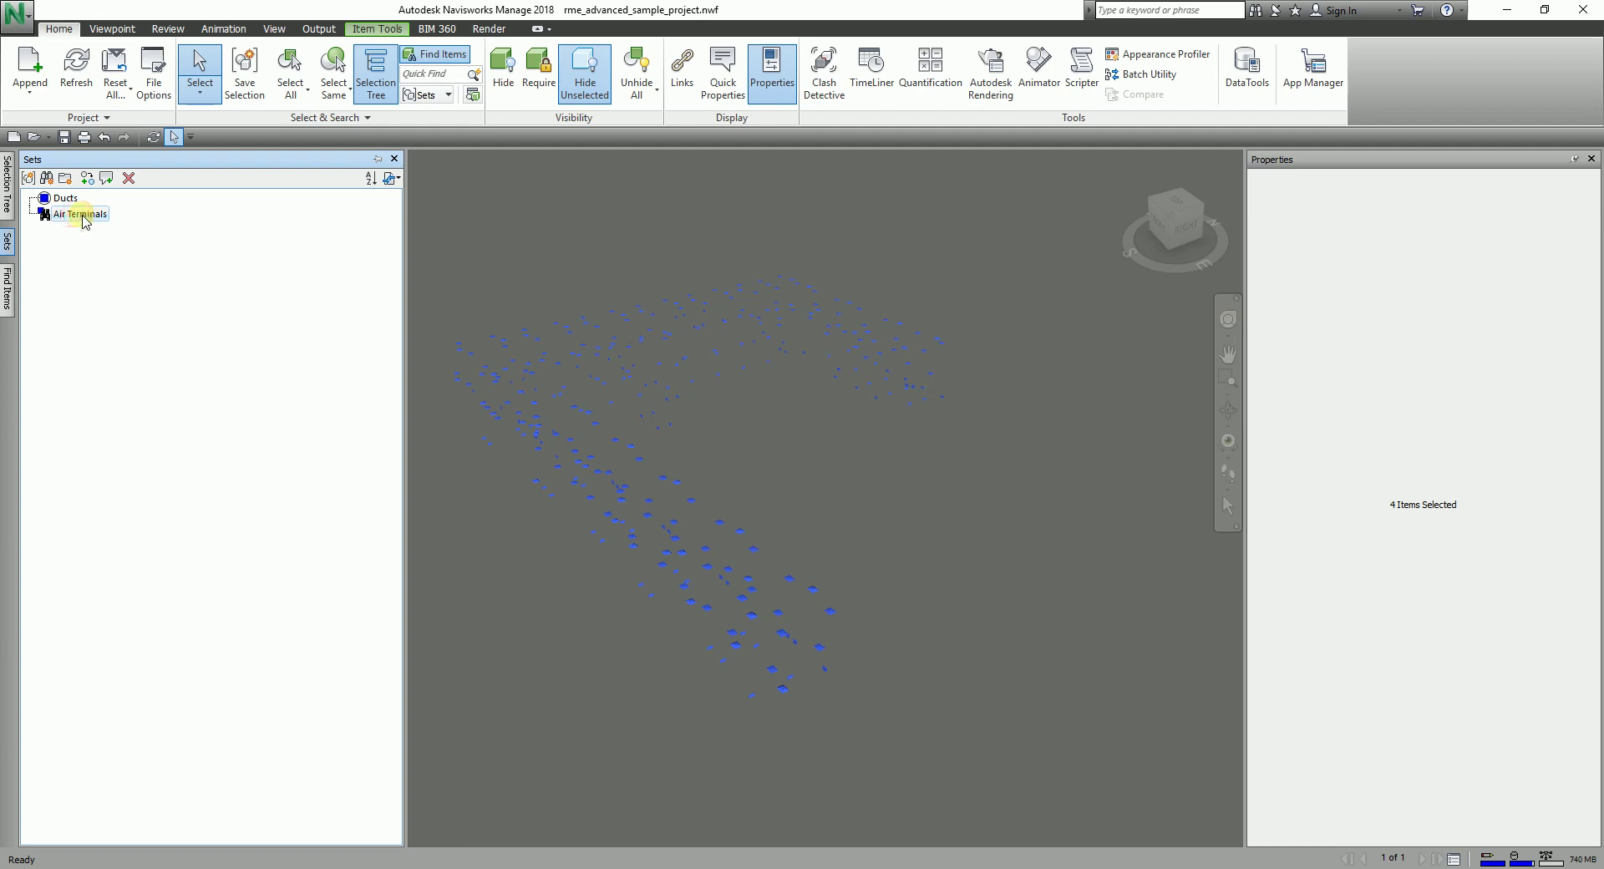
pyautogui.click(67, 199)
pyautogui.click(380, 161)
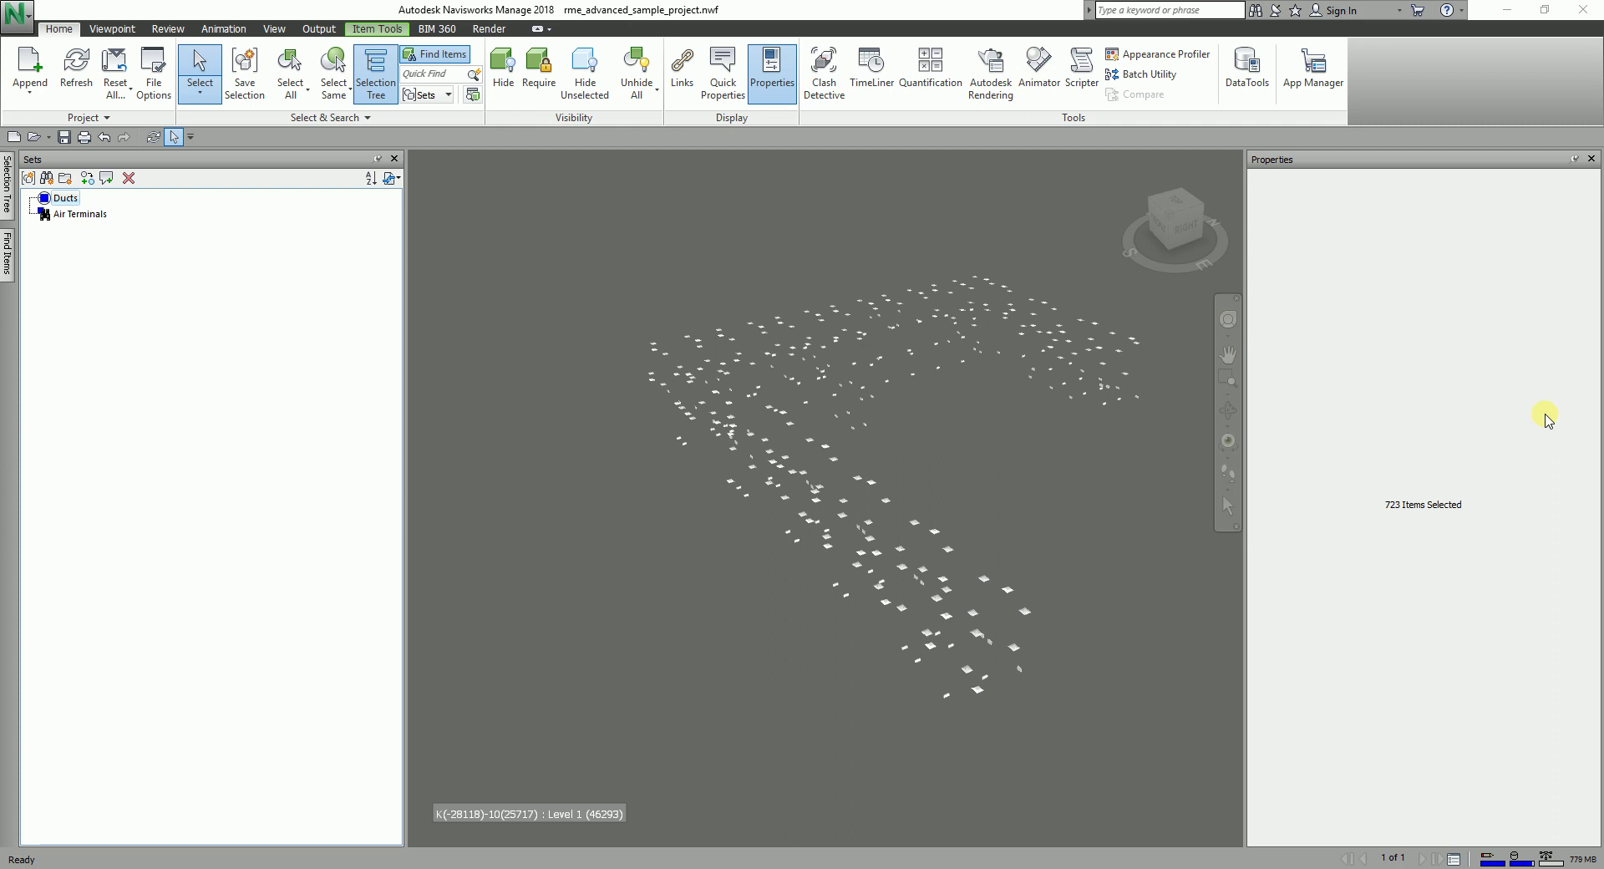
pyautogui.moveTo(959, 448); pyautogui.dragTo(885, 462, button='middle')
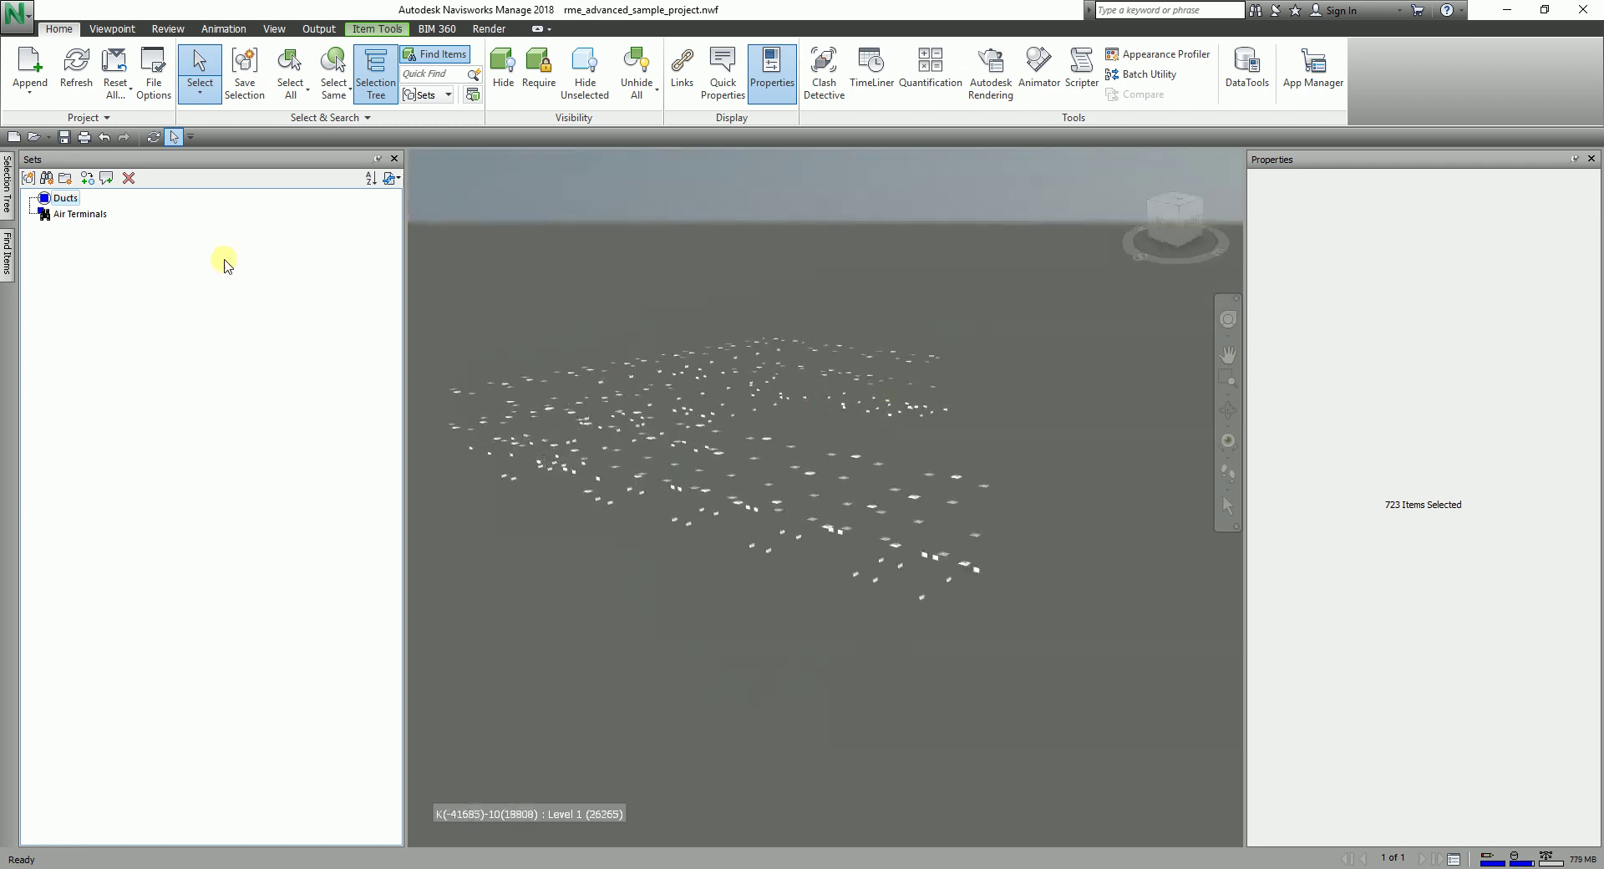
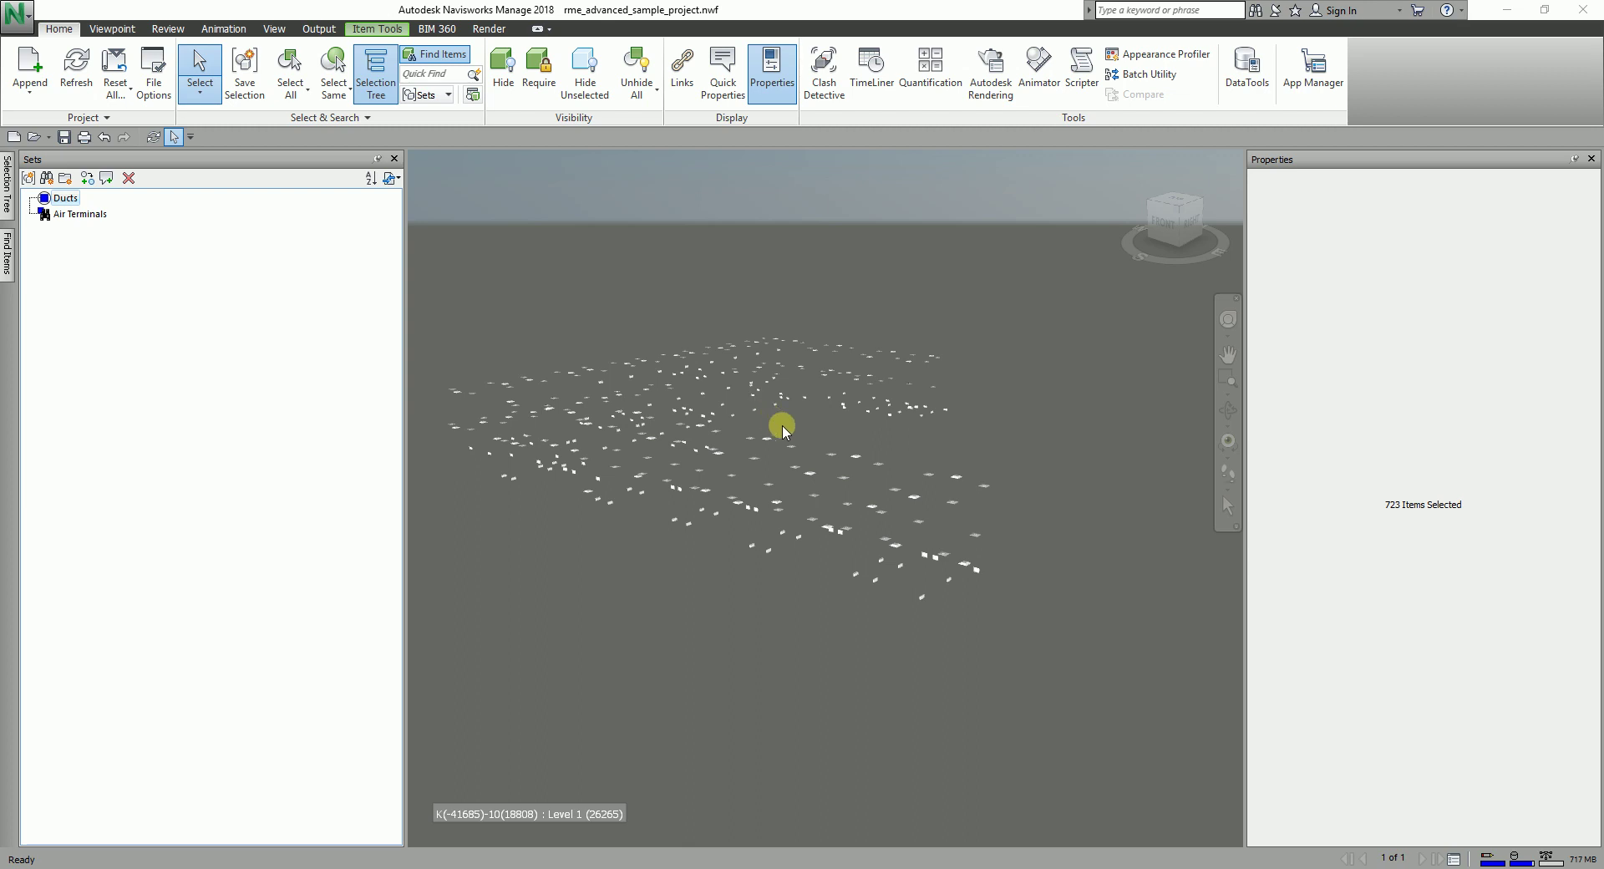
pyautogui.keyDown('shift'); pyautogui.moveTo(794, 434); pyautogui.dragTo(802, 448, button='middle'); pyautogui.keyUp('shift')
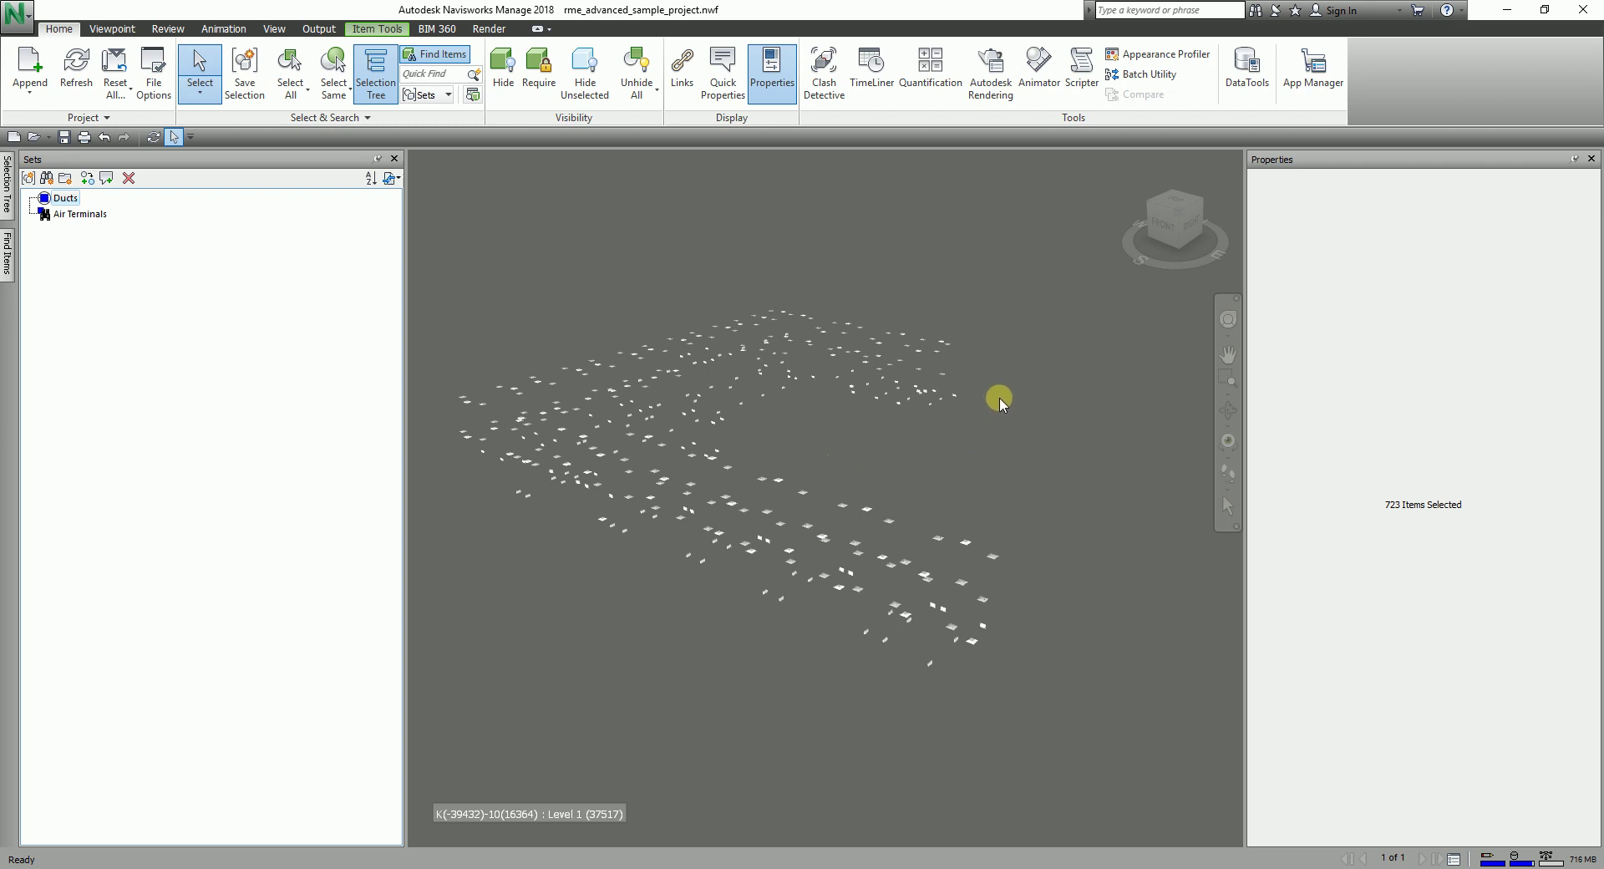
# Unhide all items and check the Ducts and Air Terminals sets against the full building model
pyautogui.click(64, 199)
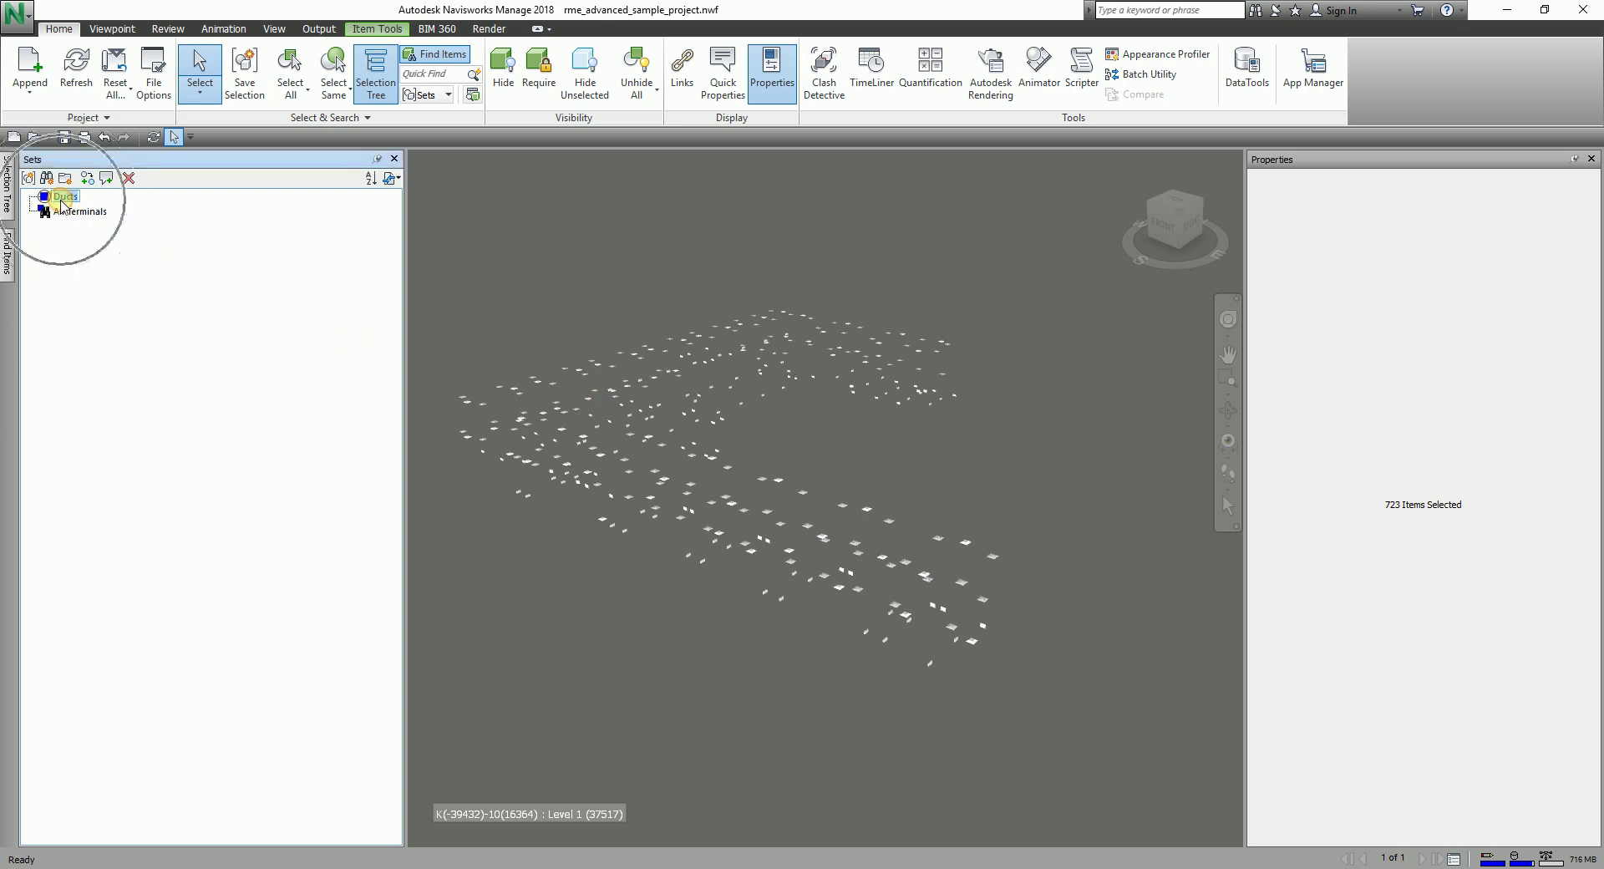
pyautogui.click(636, 67)
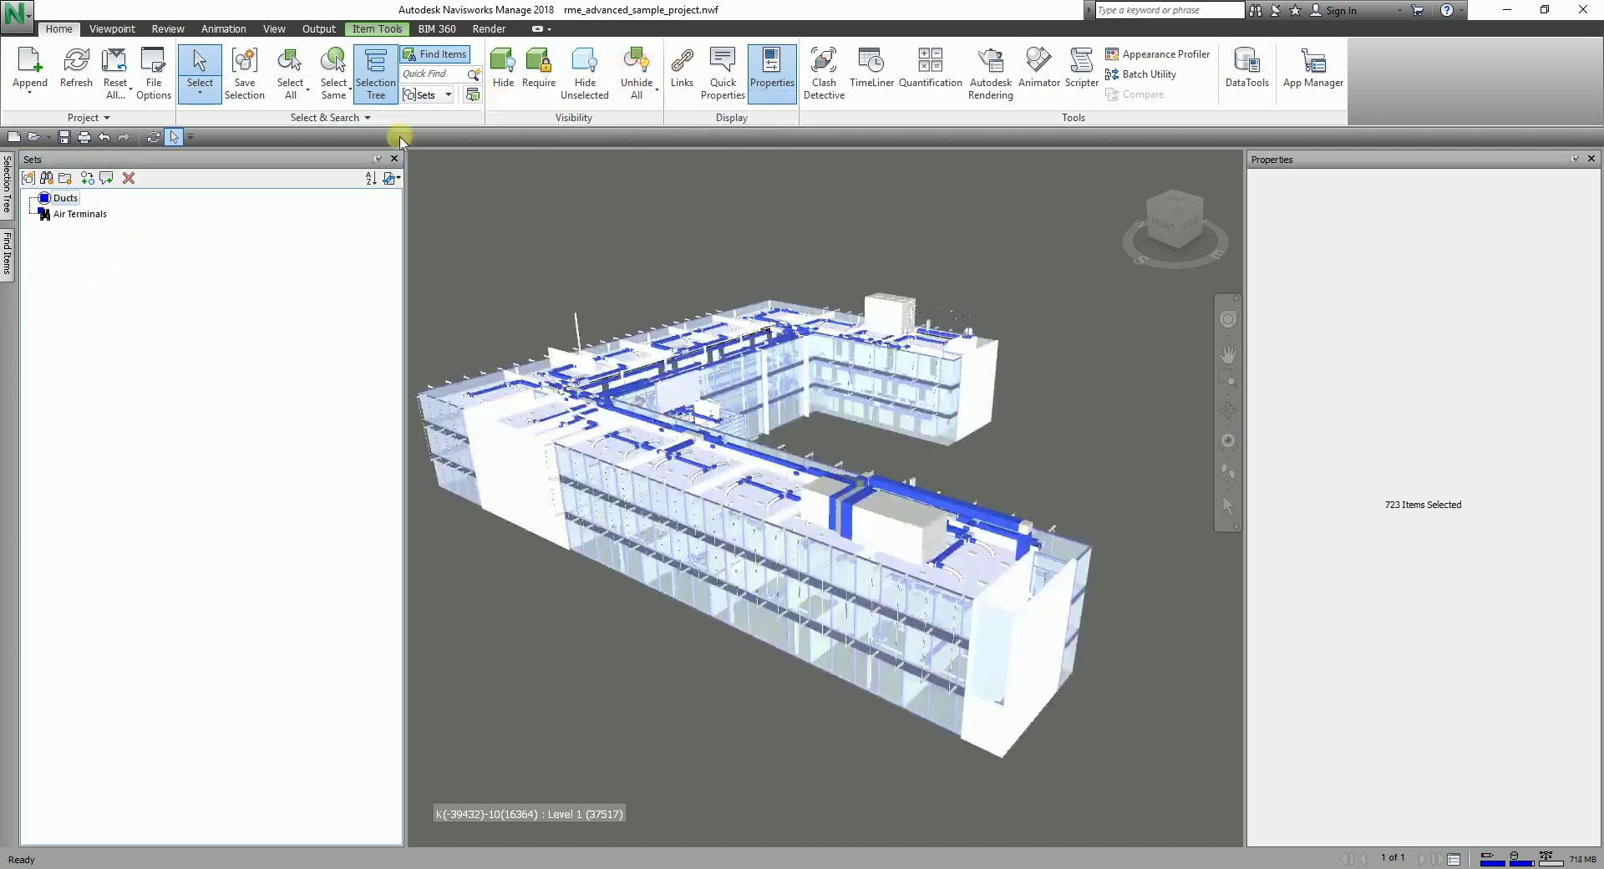
pyautogui.click(63, 199)
pyautogui.click(61, 203)
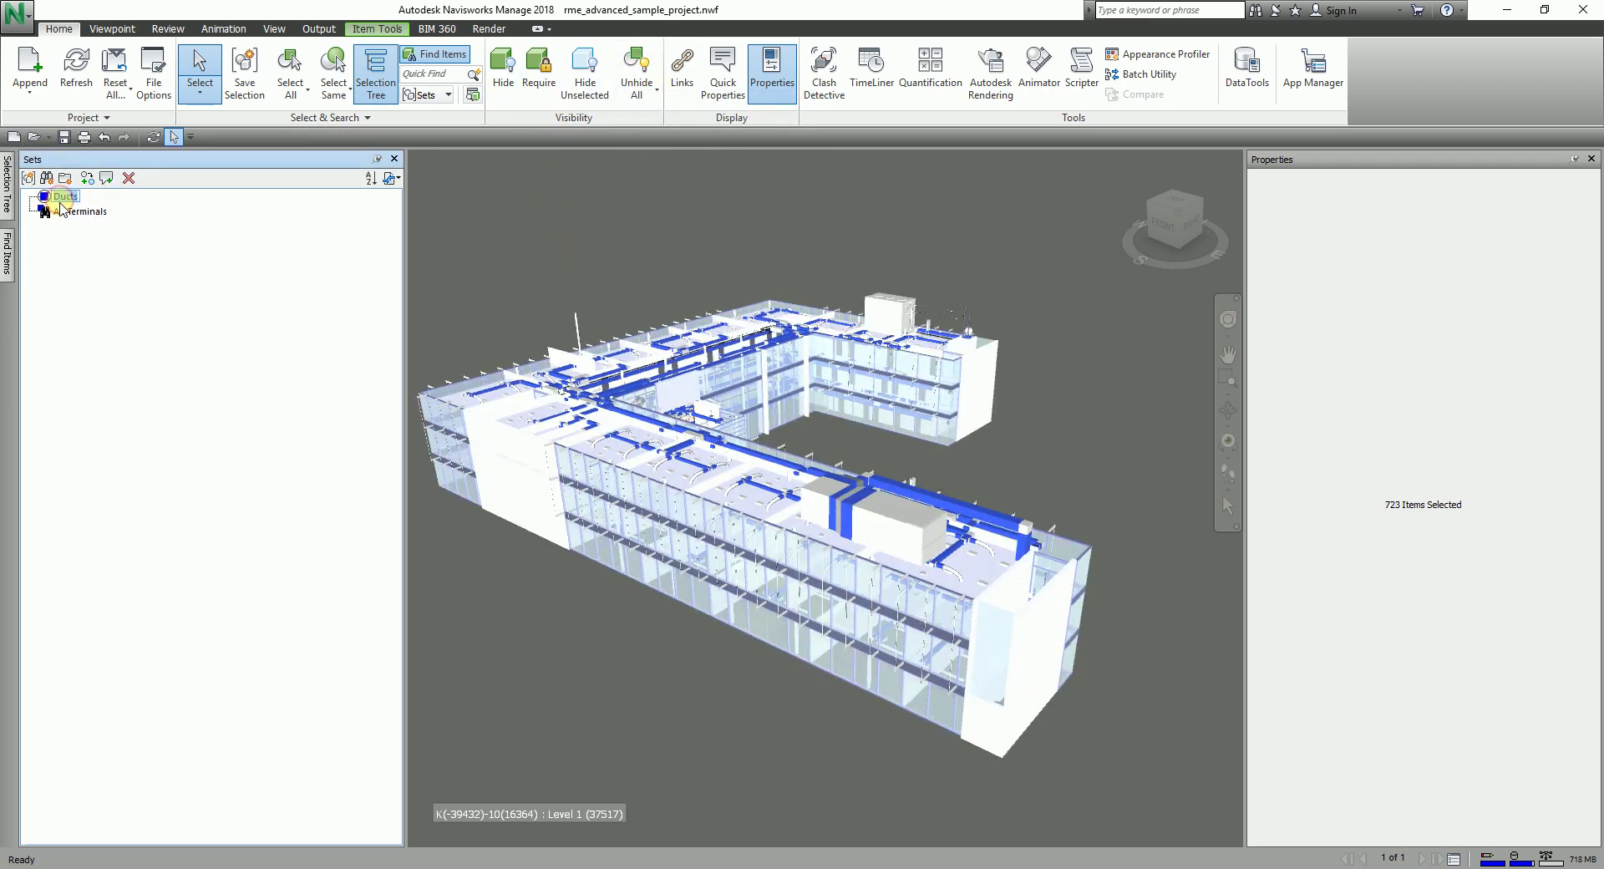
pyautogui.click(53, 203)
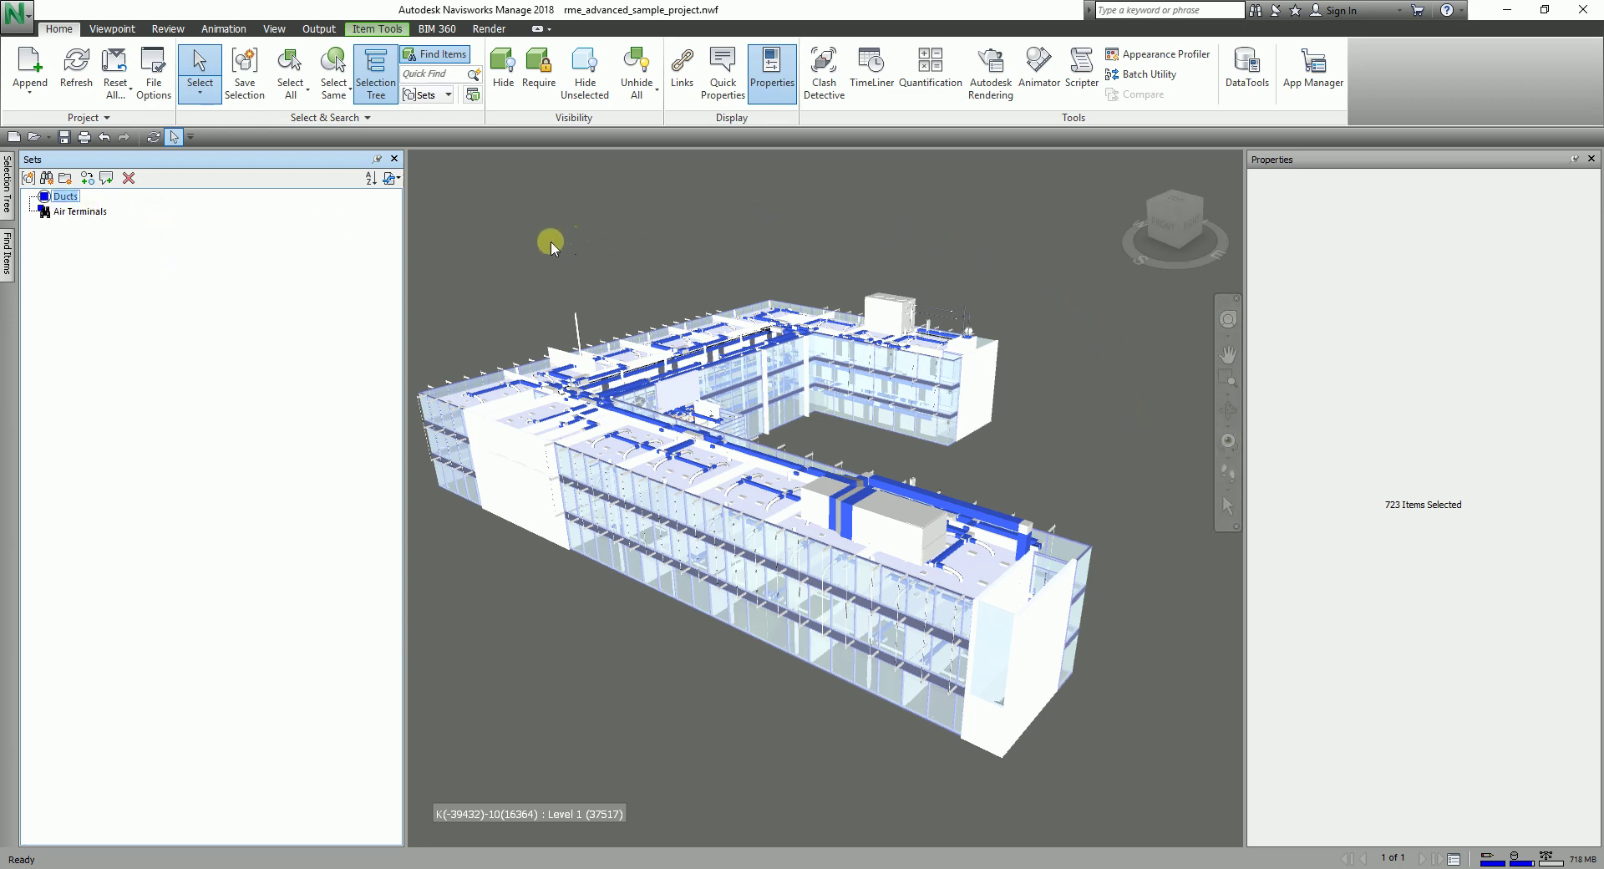
pyautogui.click(60, 212)
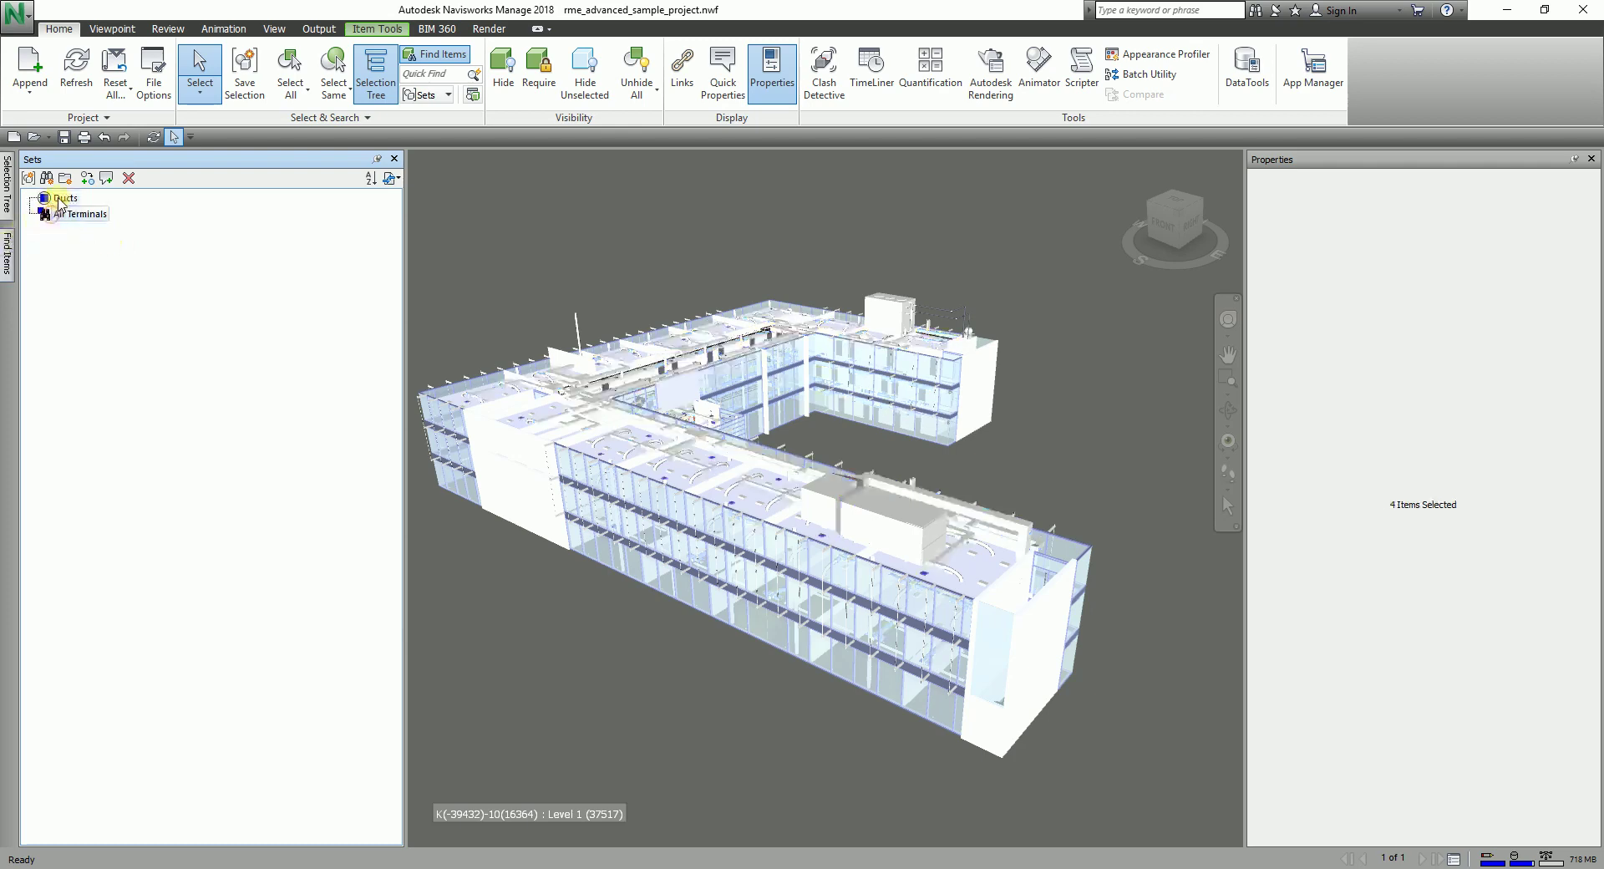
pyautogui.click(58, 201)
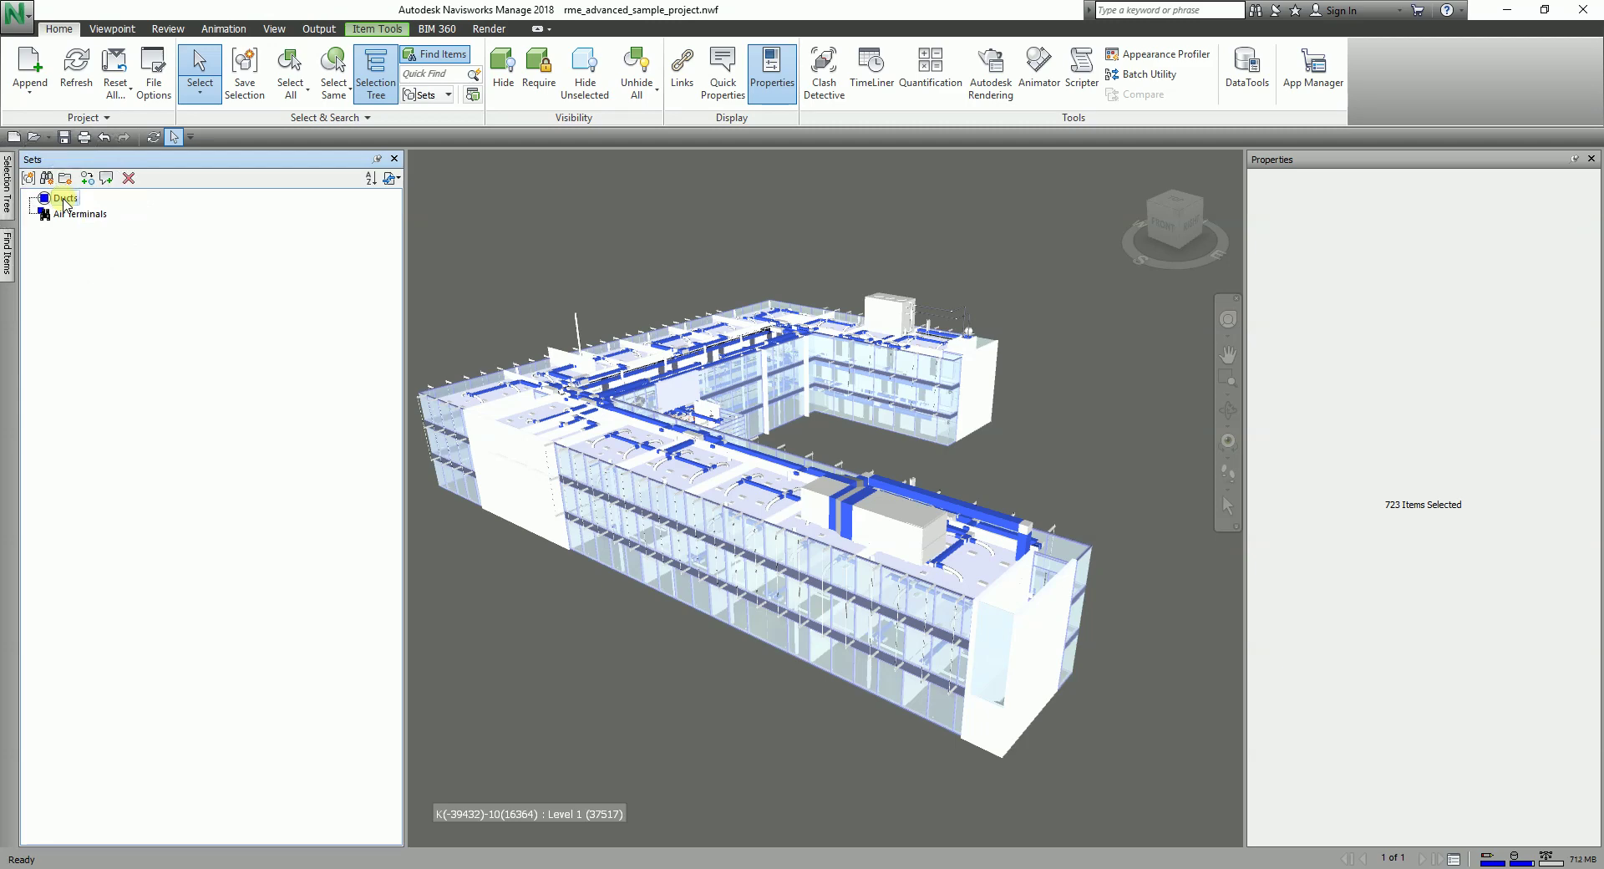
# Clear the selection and examine the air terminals and ducts in the building by selecting each saved set
pyautogui.click(622, 256)
pyautogui.keyDown('shift'); pyautogui.moveTo(742, 416); pyautogui.dragTo(735, 427, button='middle'); pyautogui.keyUp('shift')
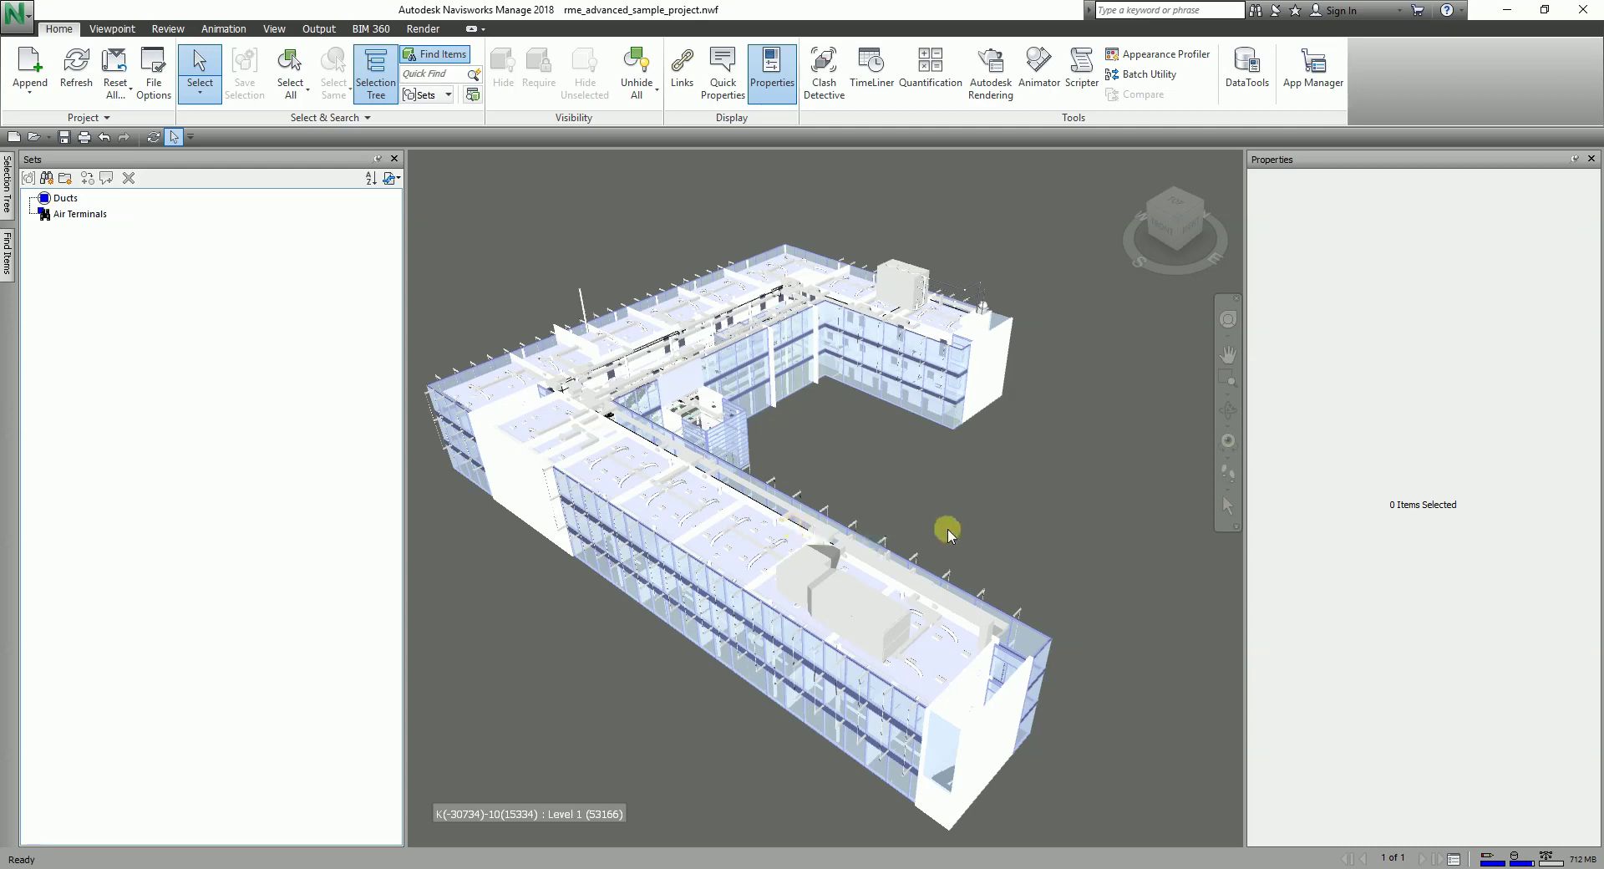
pyautogui.moveTo(860, 455); pyautogui.dragTo(914, 379, button='middle')
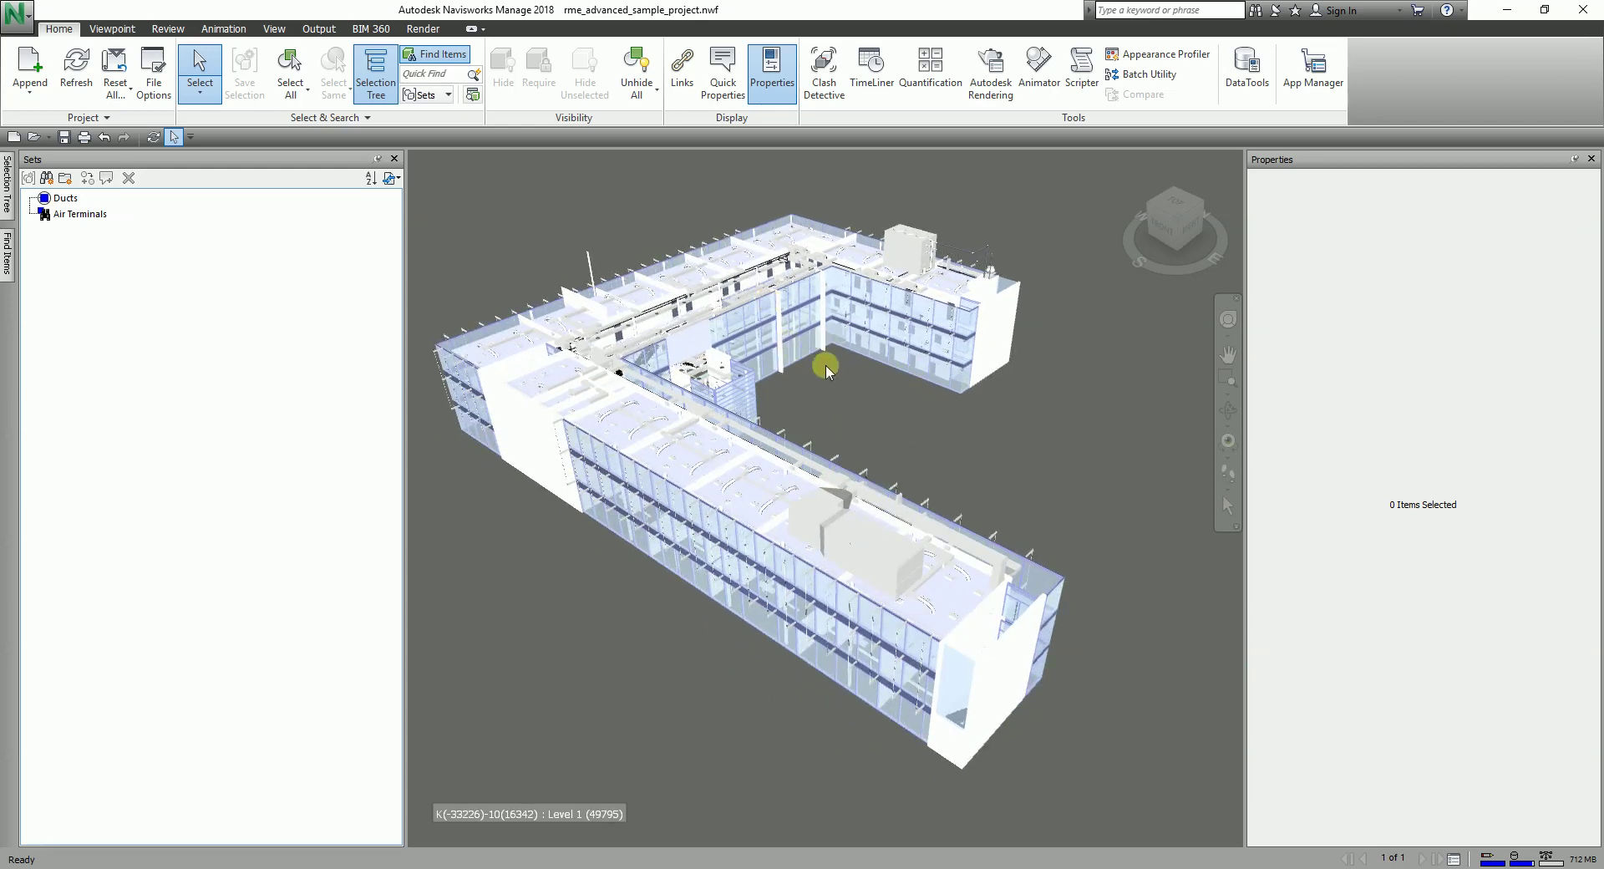
pyautogui.click(713, 15)
pyautogui.click(88, 215)
pyautogui.click(92, 222)
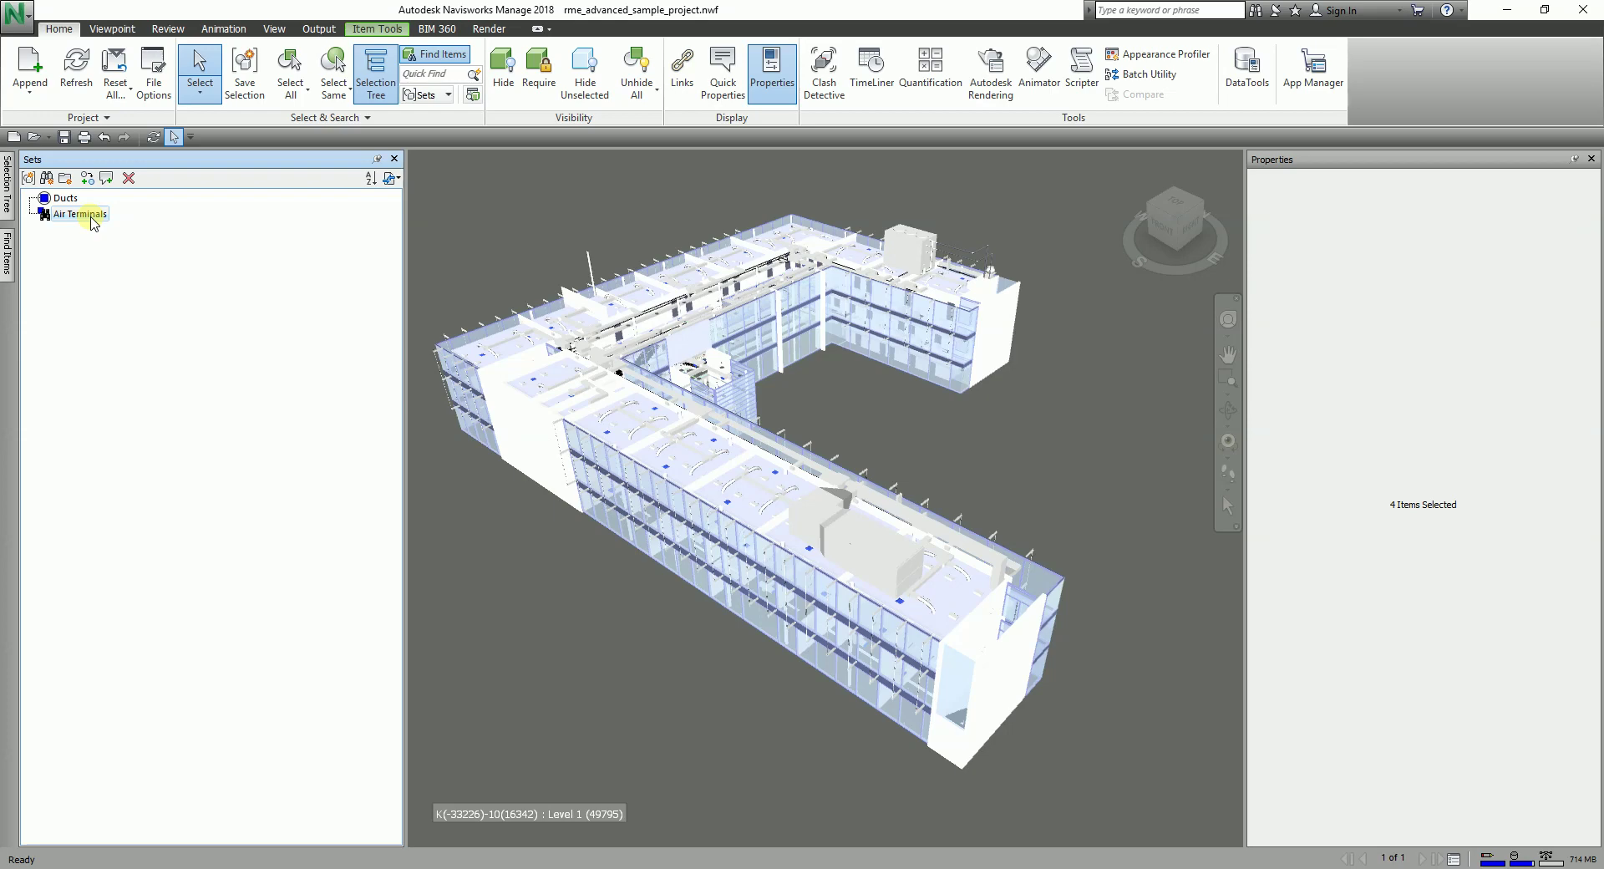
pyautogui.click(1323, 481)
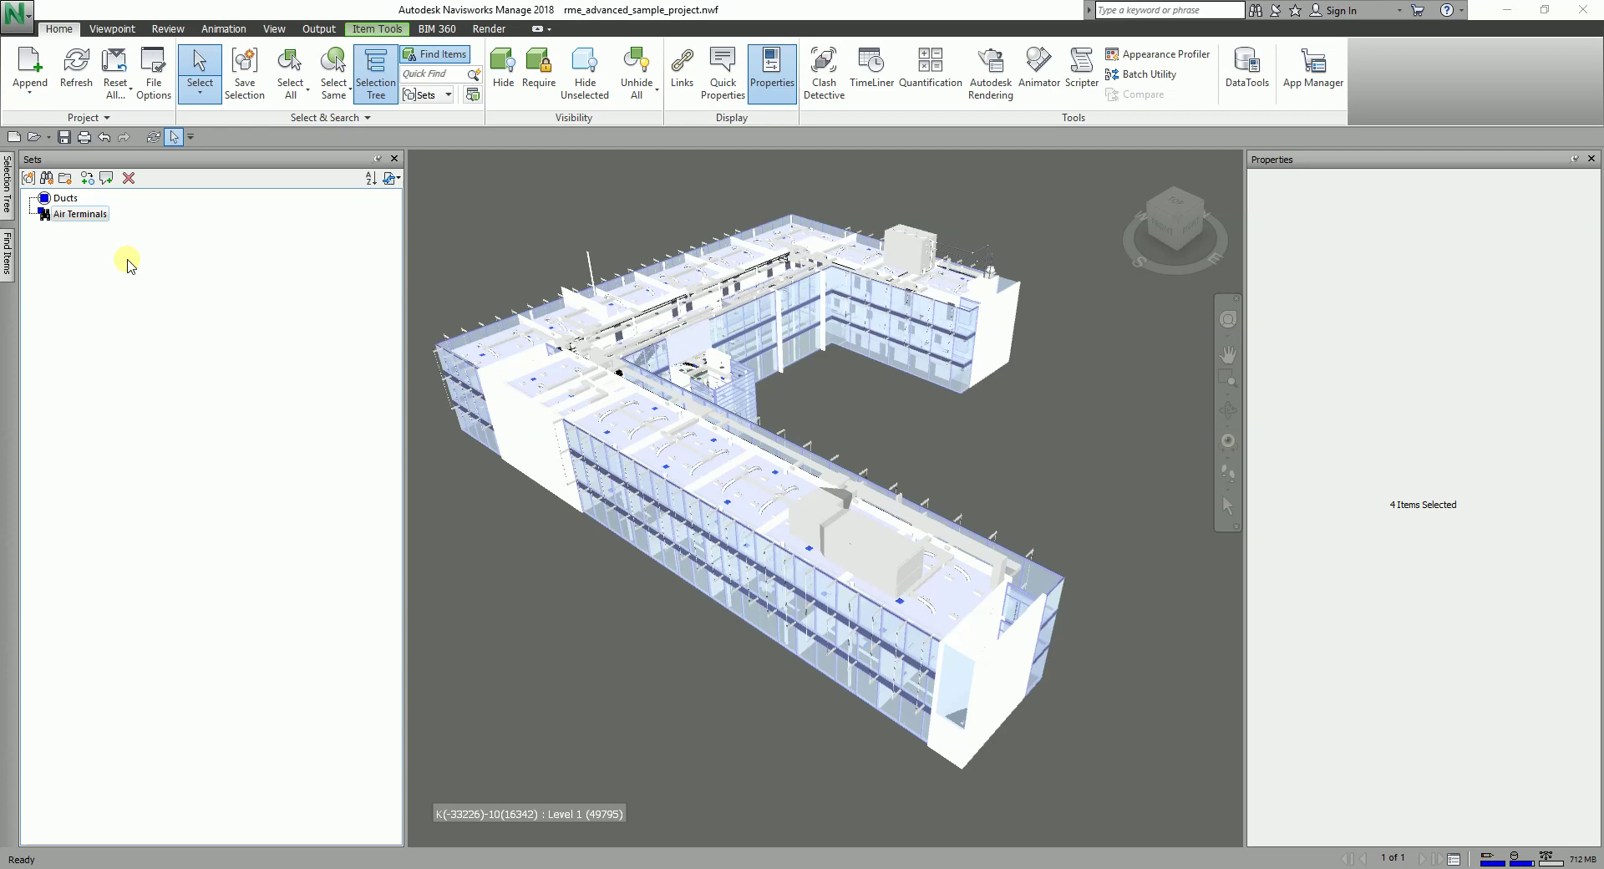
pyautogui.click(65, 199)
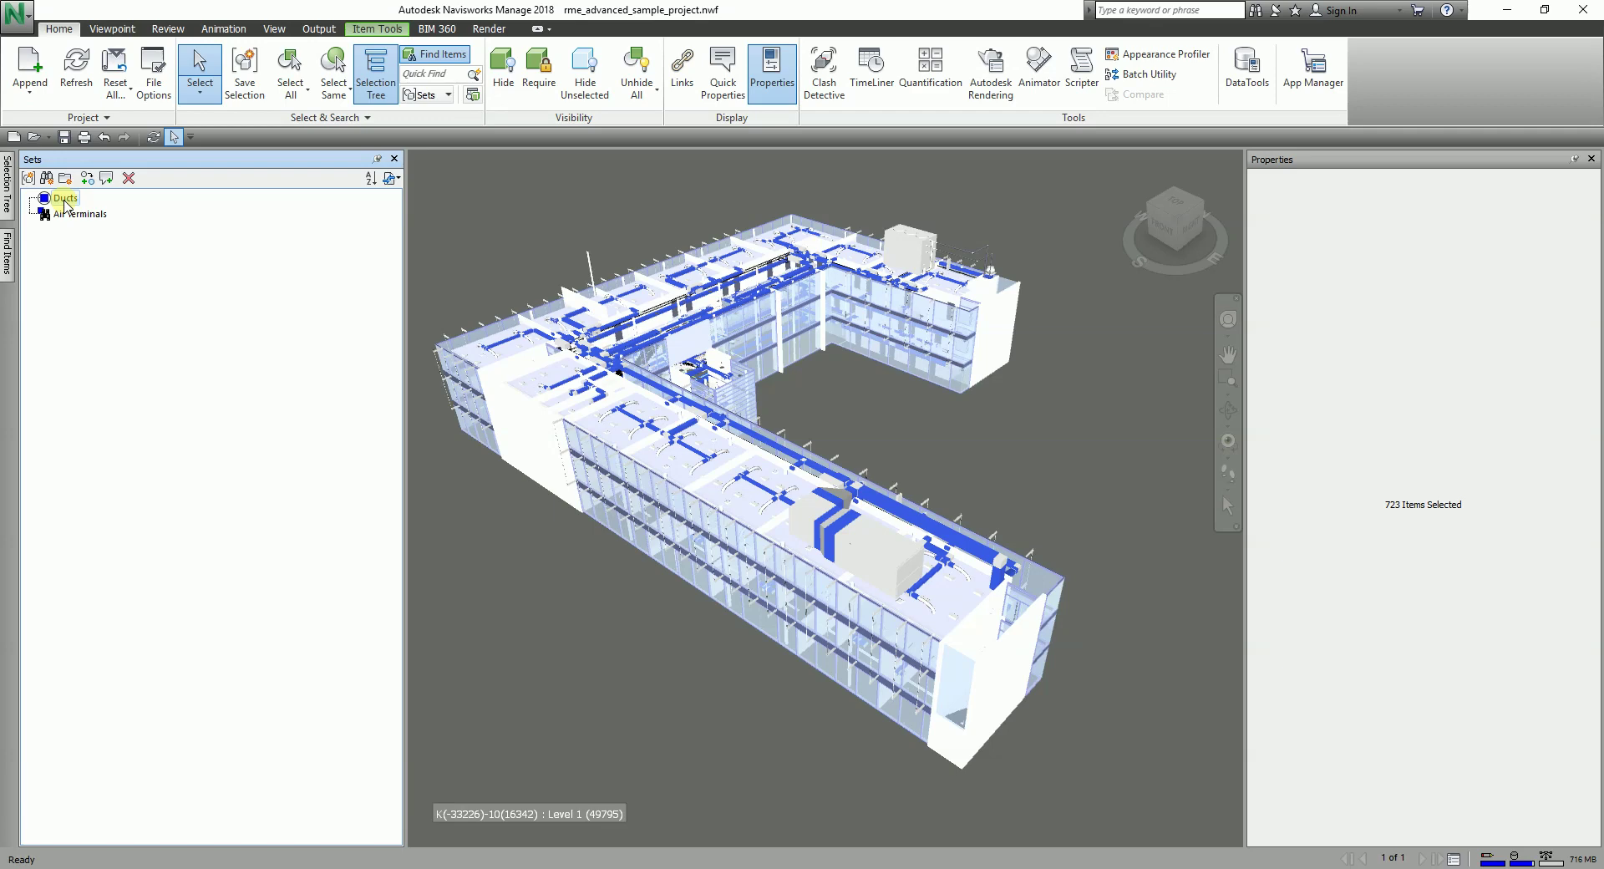
pyautogui.click(70, 215)
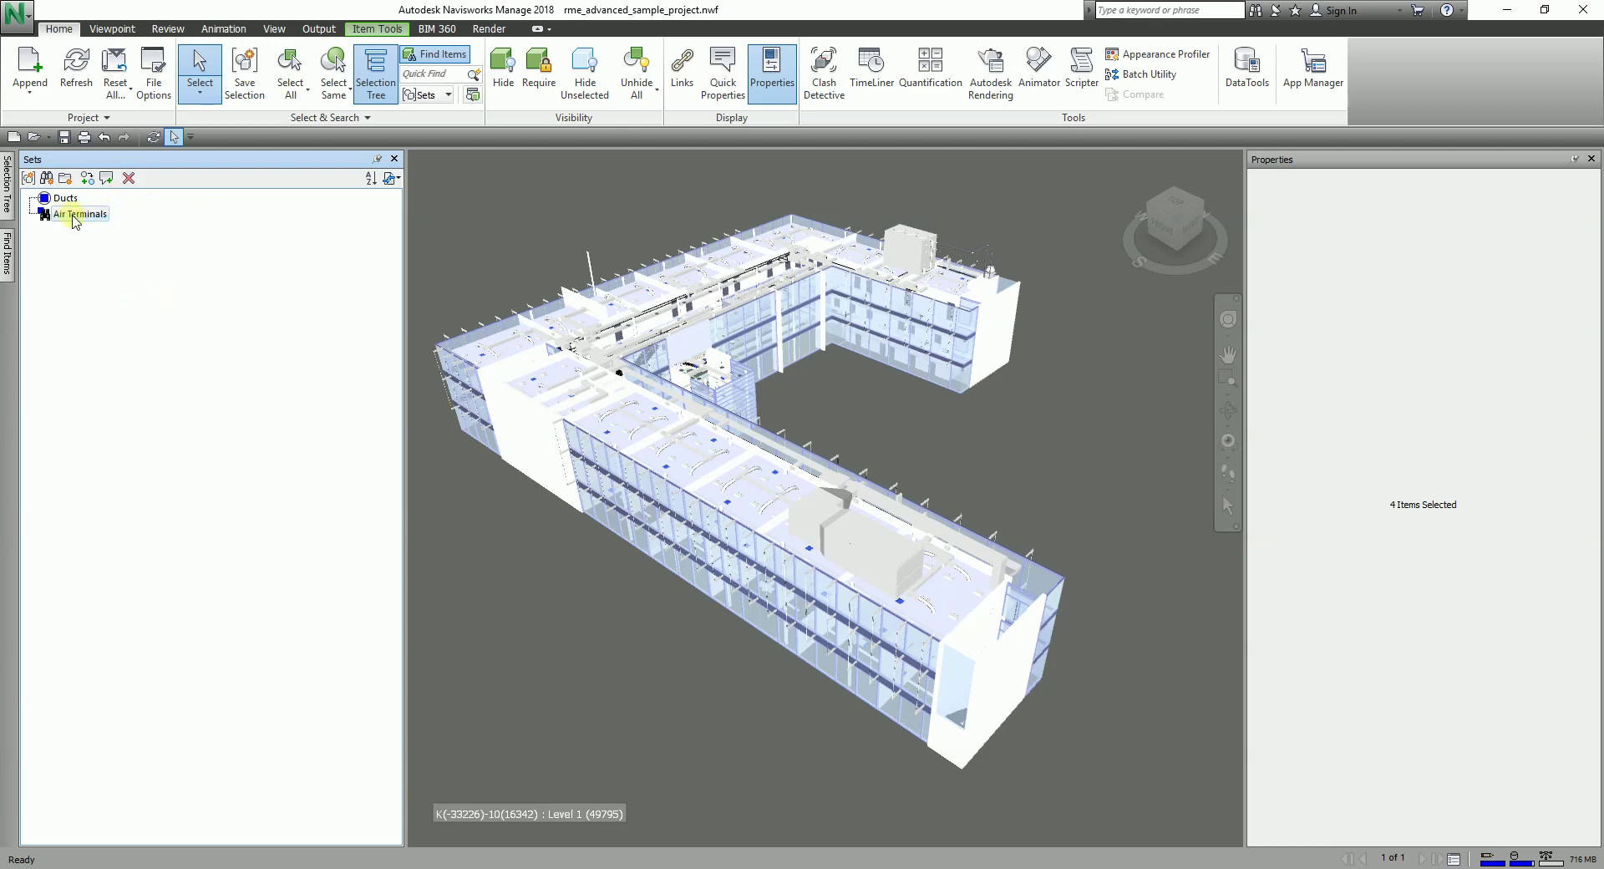
# Create a new folder named Ducting among the saved sets
pyautogui.rightClick(73, 215)
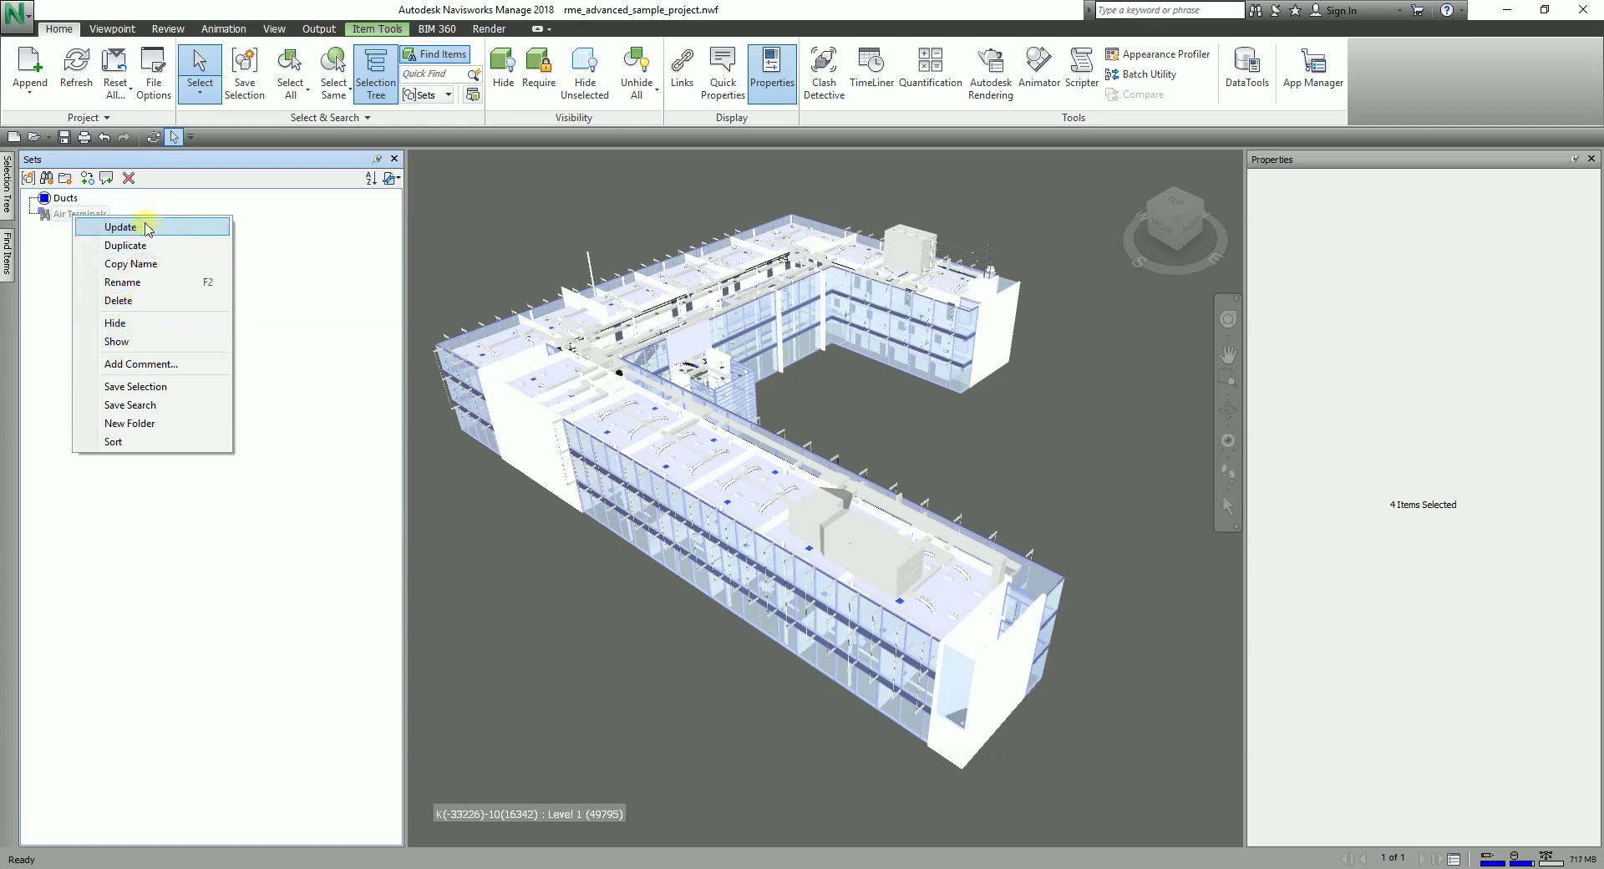
pyautogui.rightClick(59, 200)
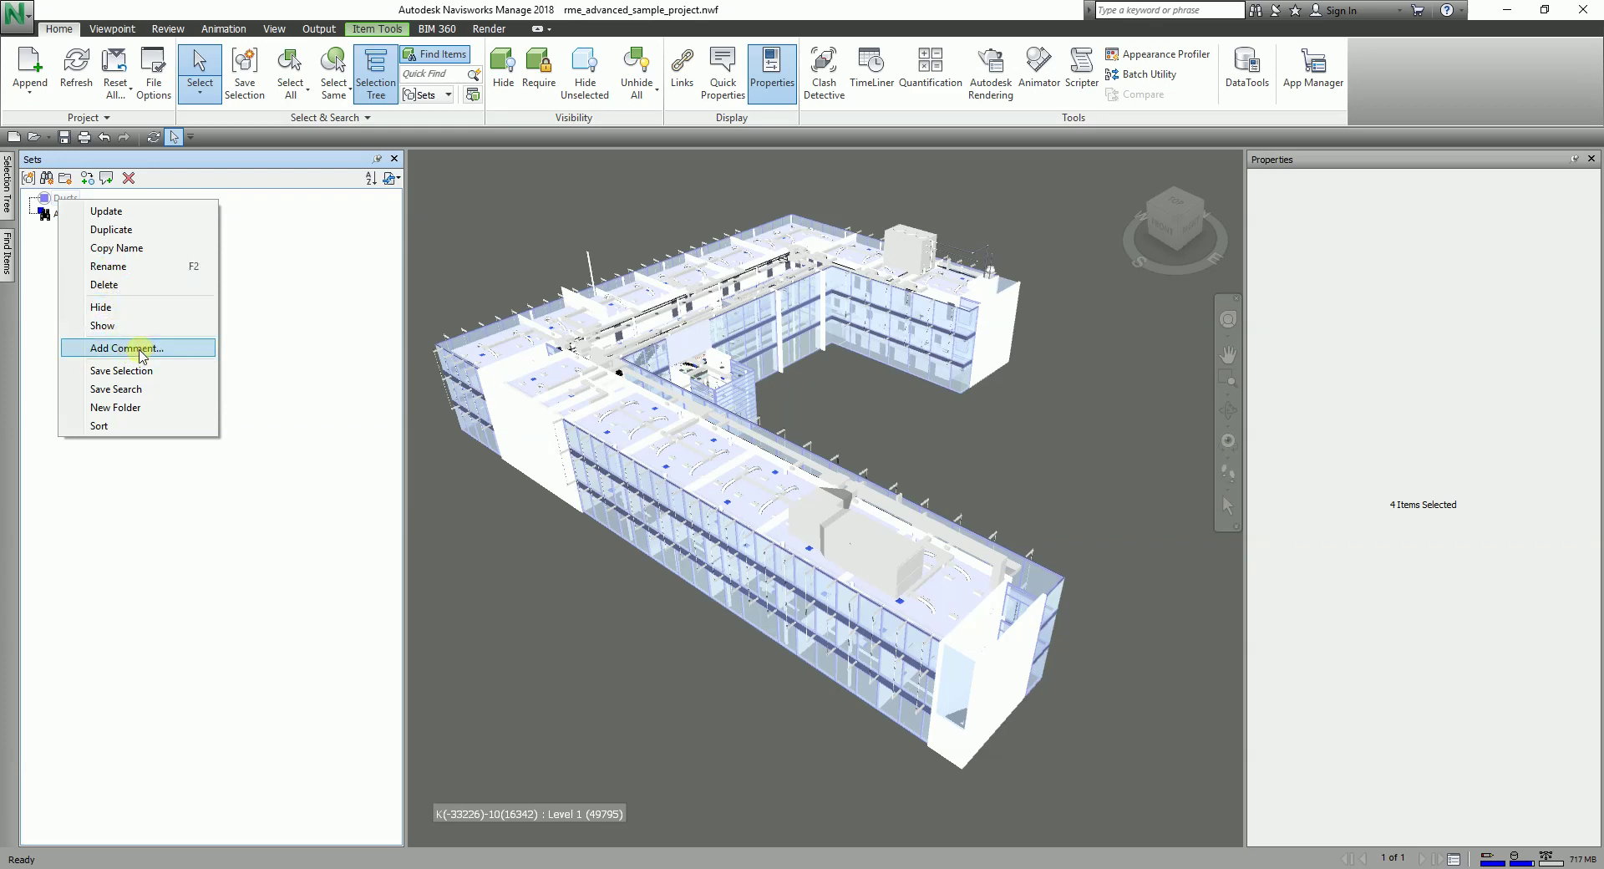
pyautogui.click(124, 407)
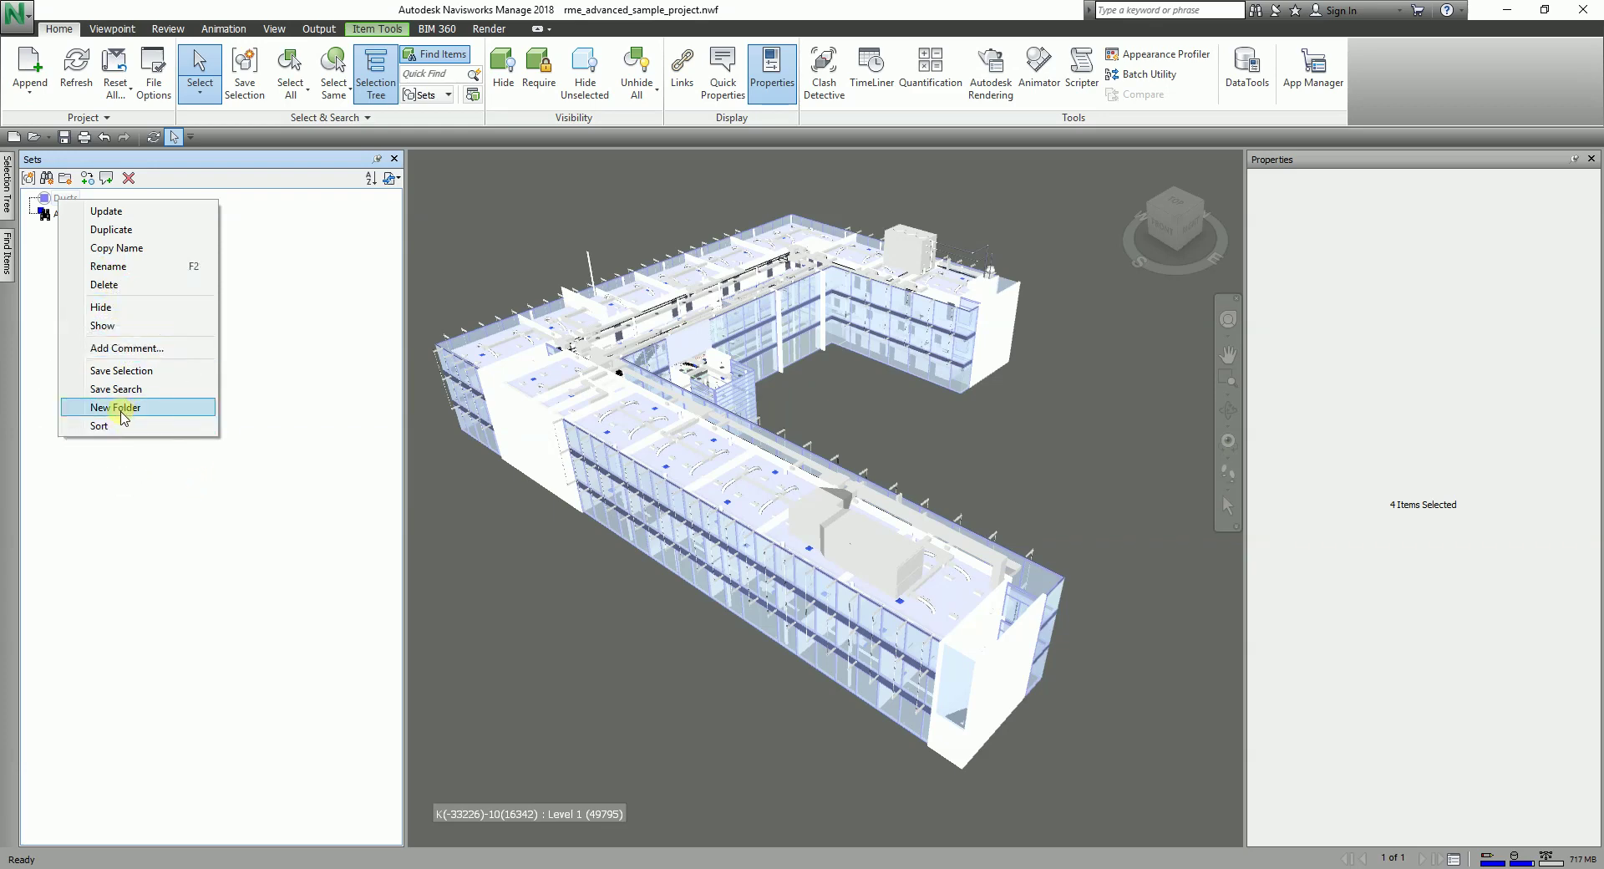
pyautogui.click(123, 407)
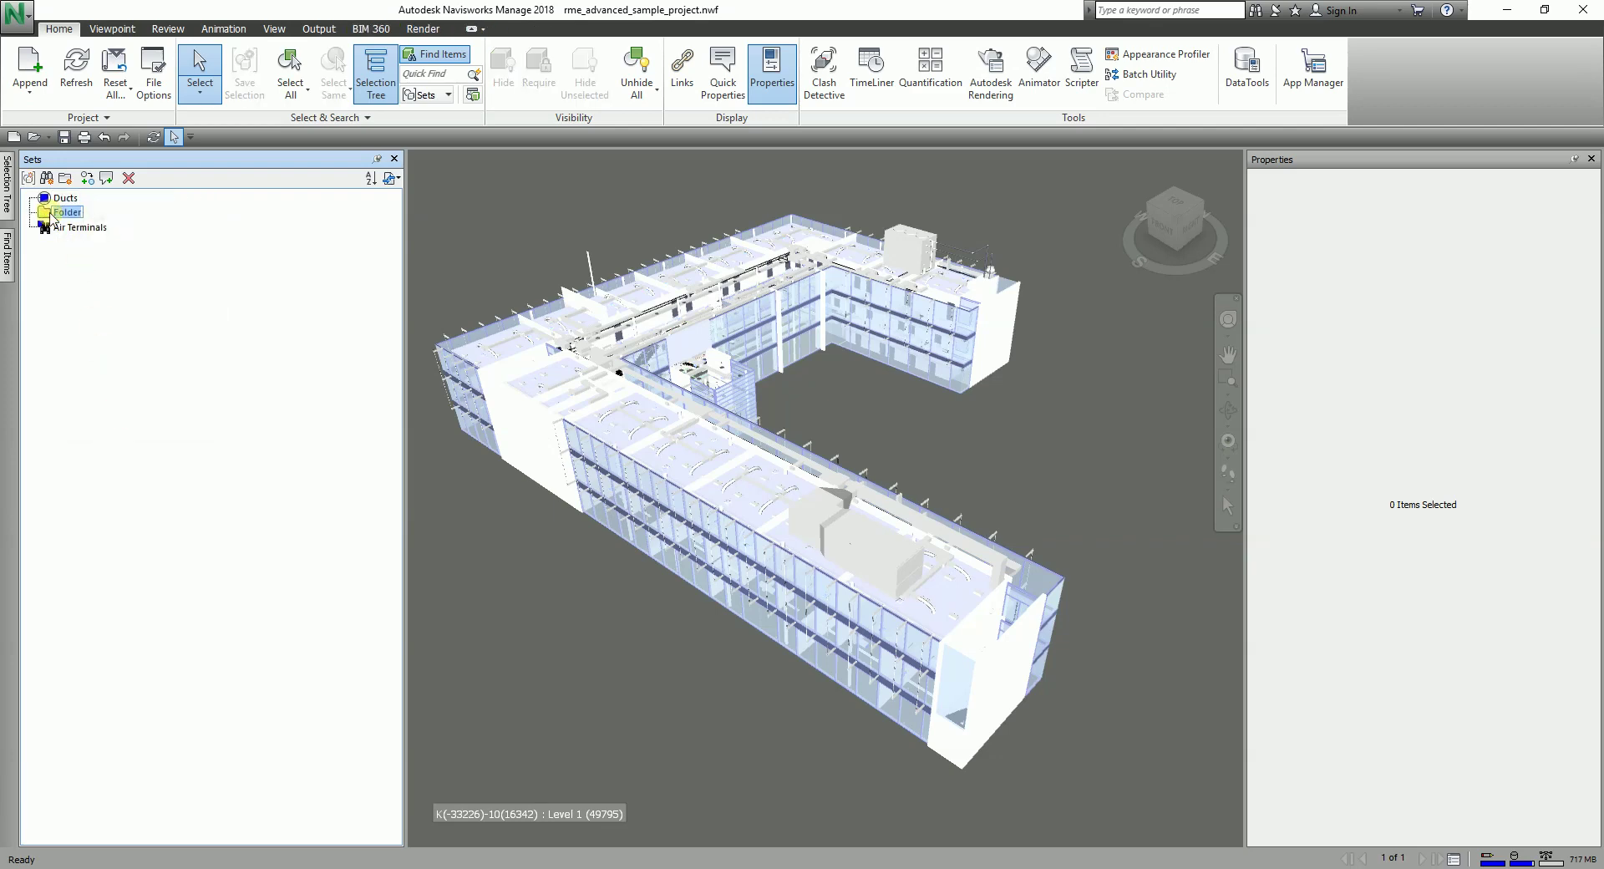
pyautogui.write('Ducting')
pyautogui.press('Return')
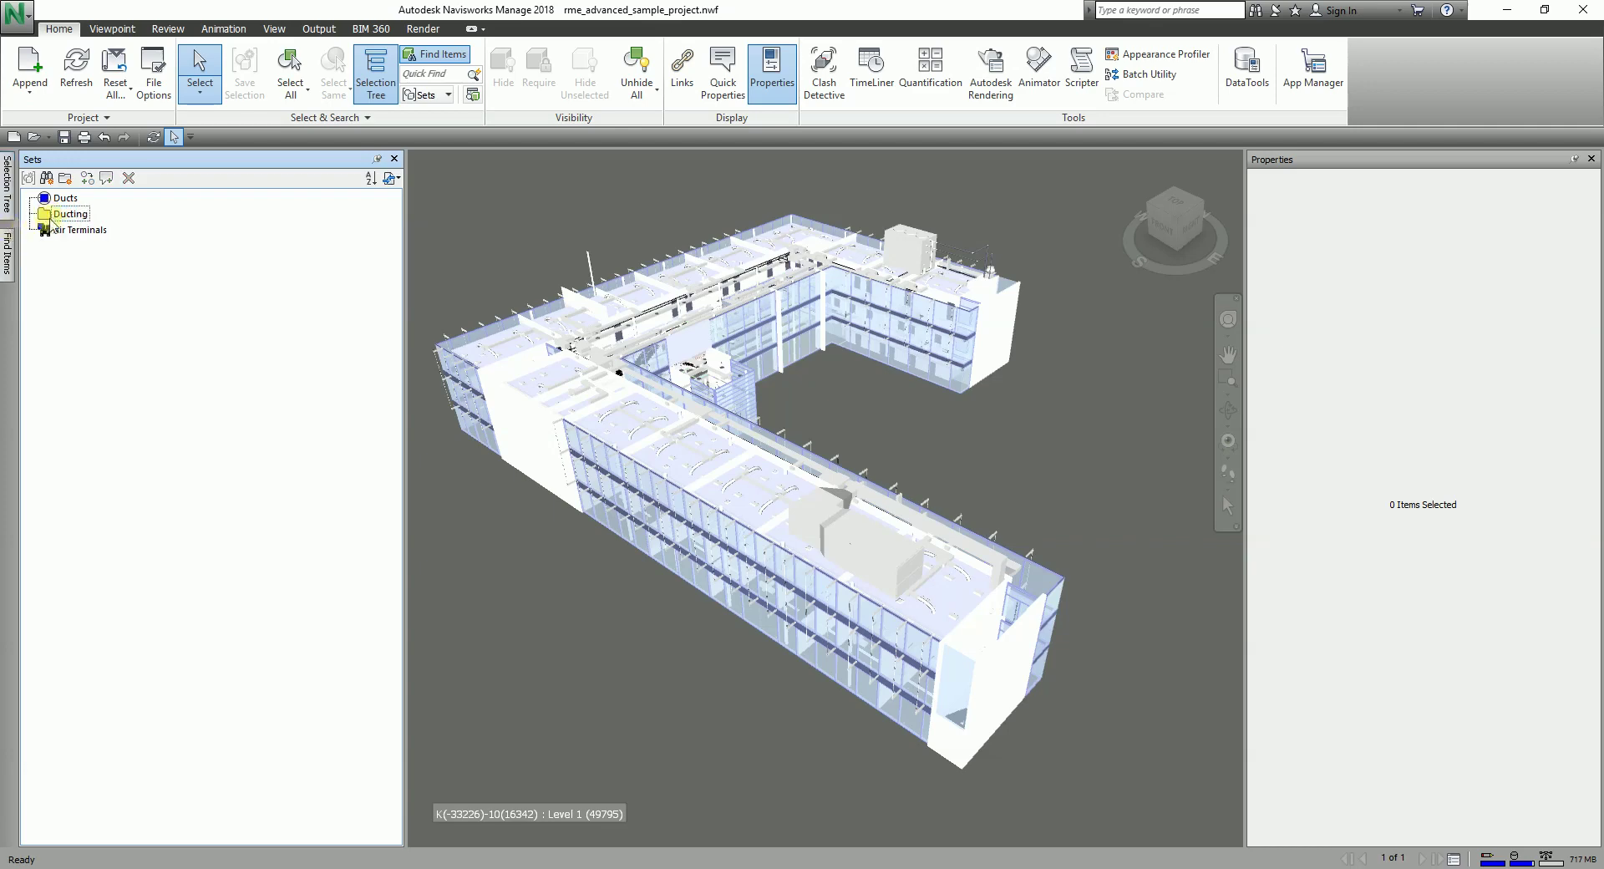
# Move the Ducts set into the Ducting folder and select the set there
pyautogui.click(62, 201)
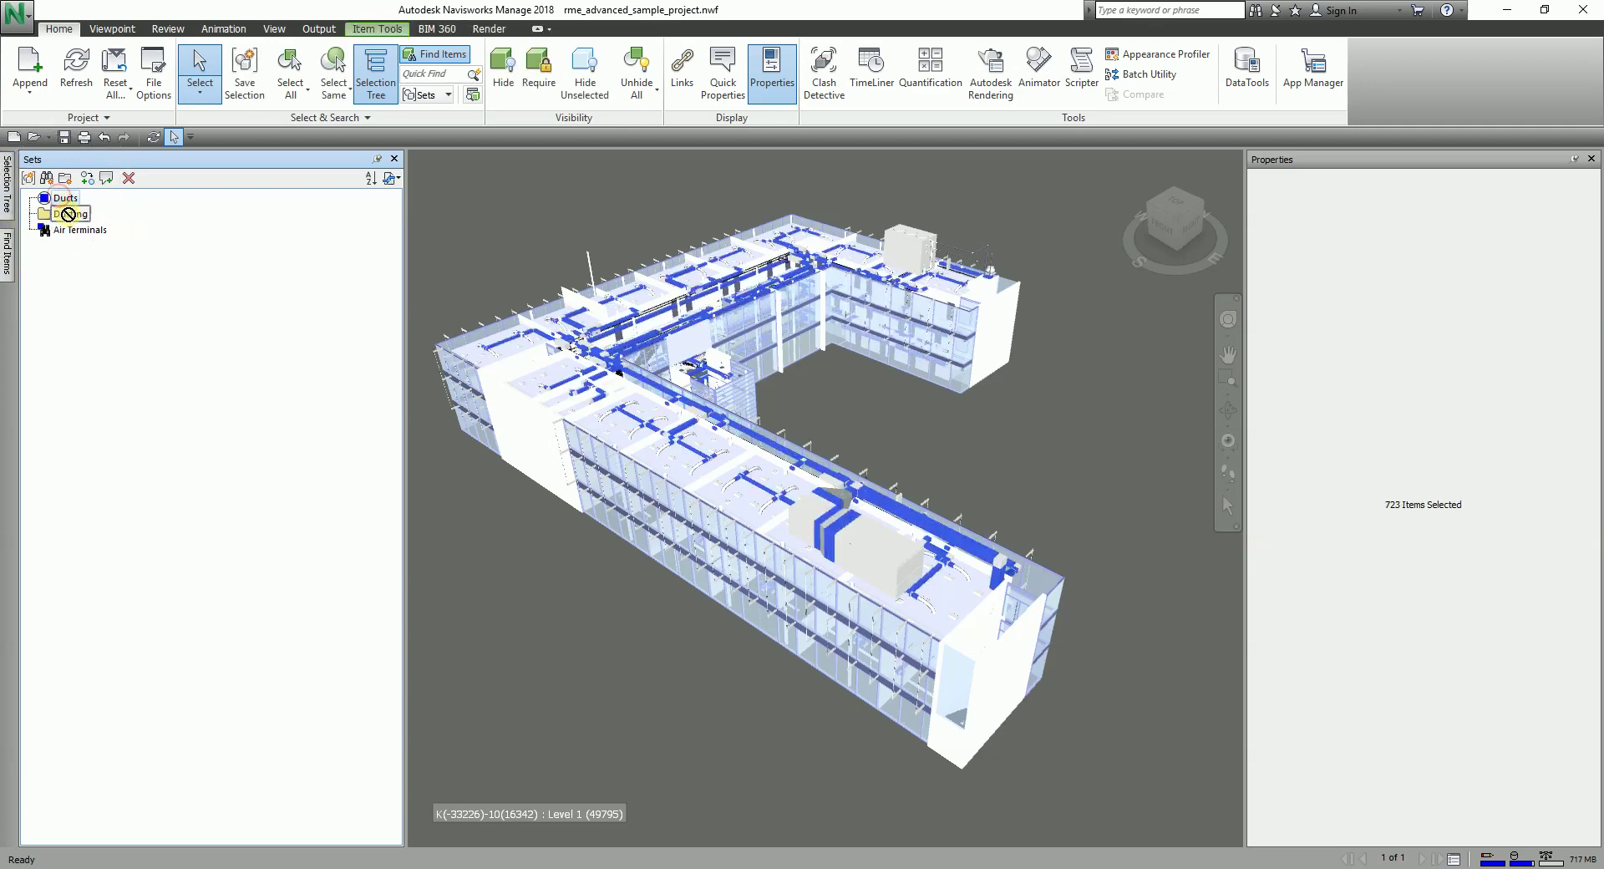
pyautogui.moveTo(70, 216); pyautogui.dragTo(67, 201)
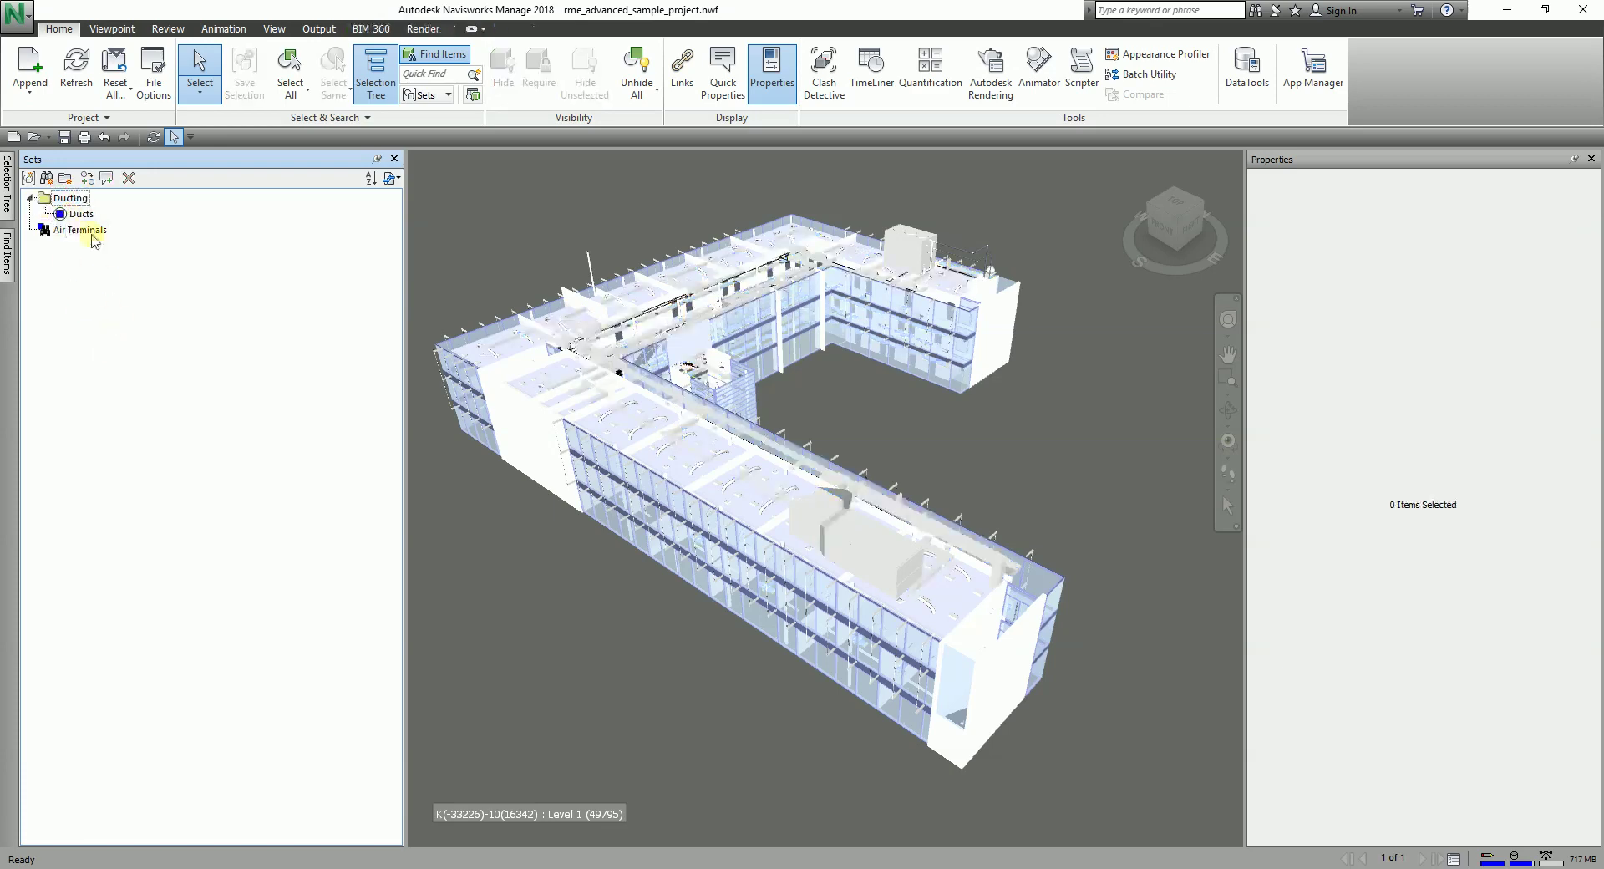
pyautogui.click(75, 201)
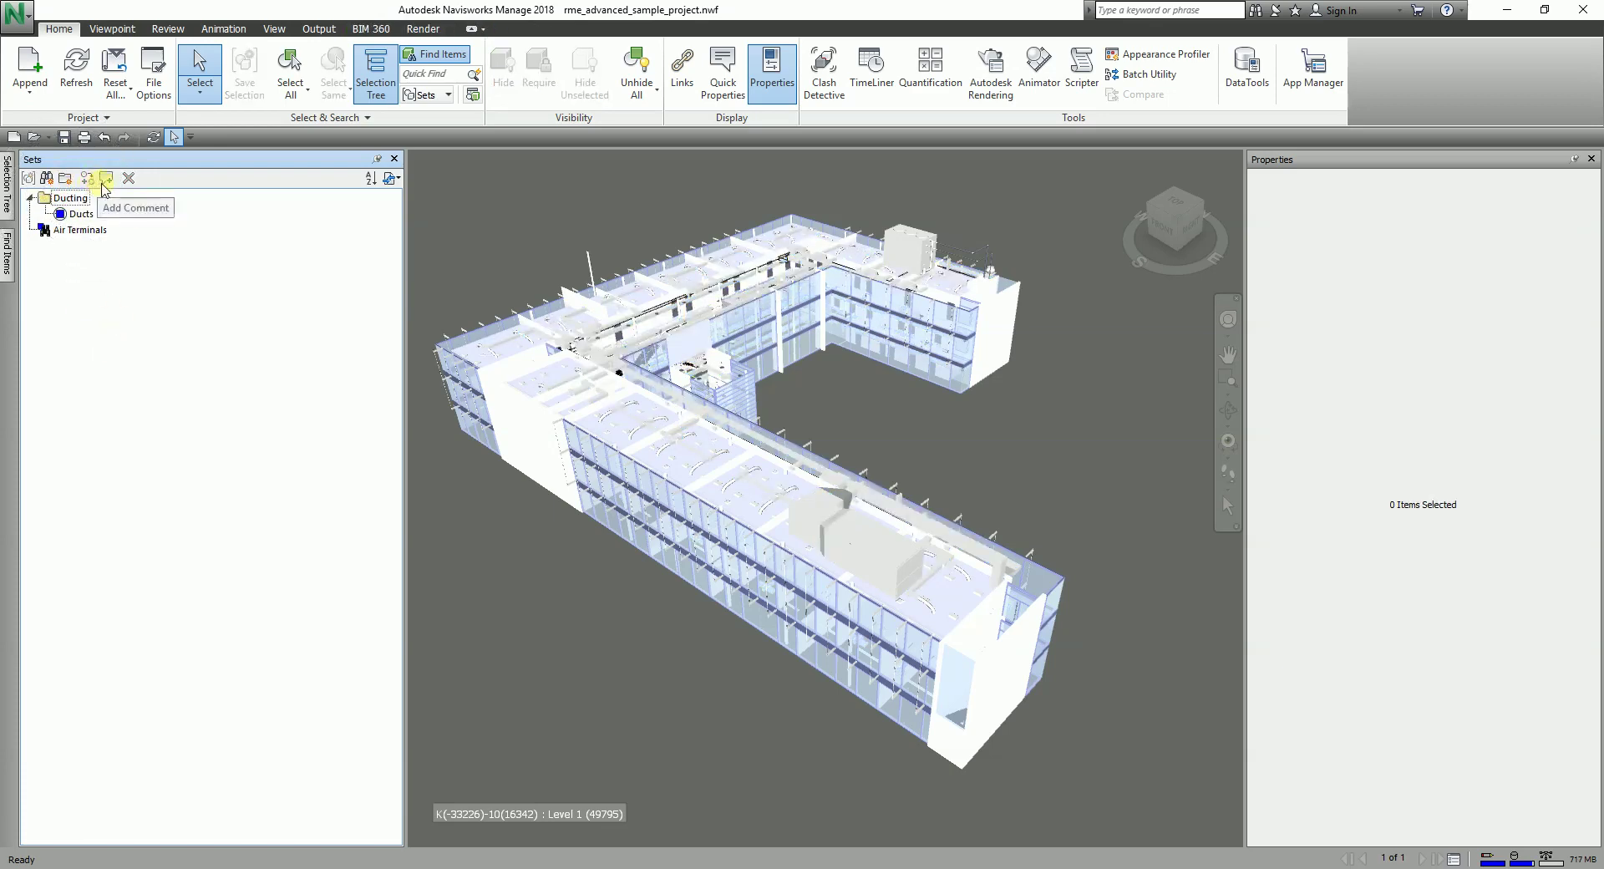
pyautogui.click(121, 462)
pyautogui.click(84, 230)
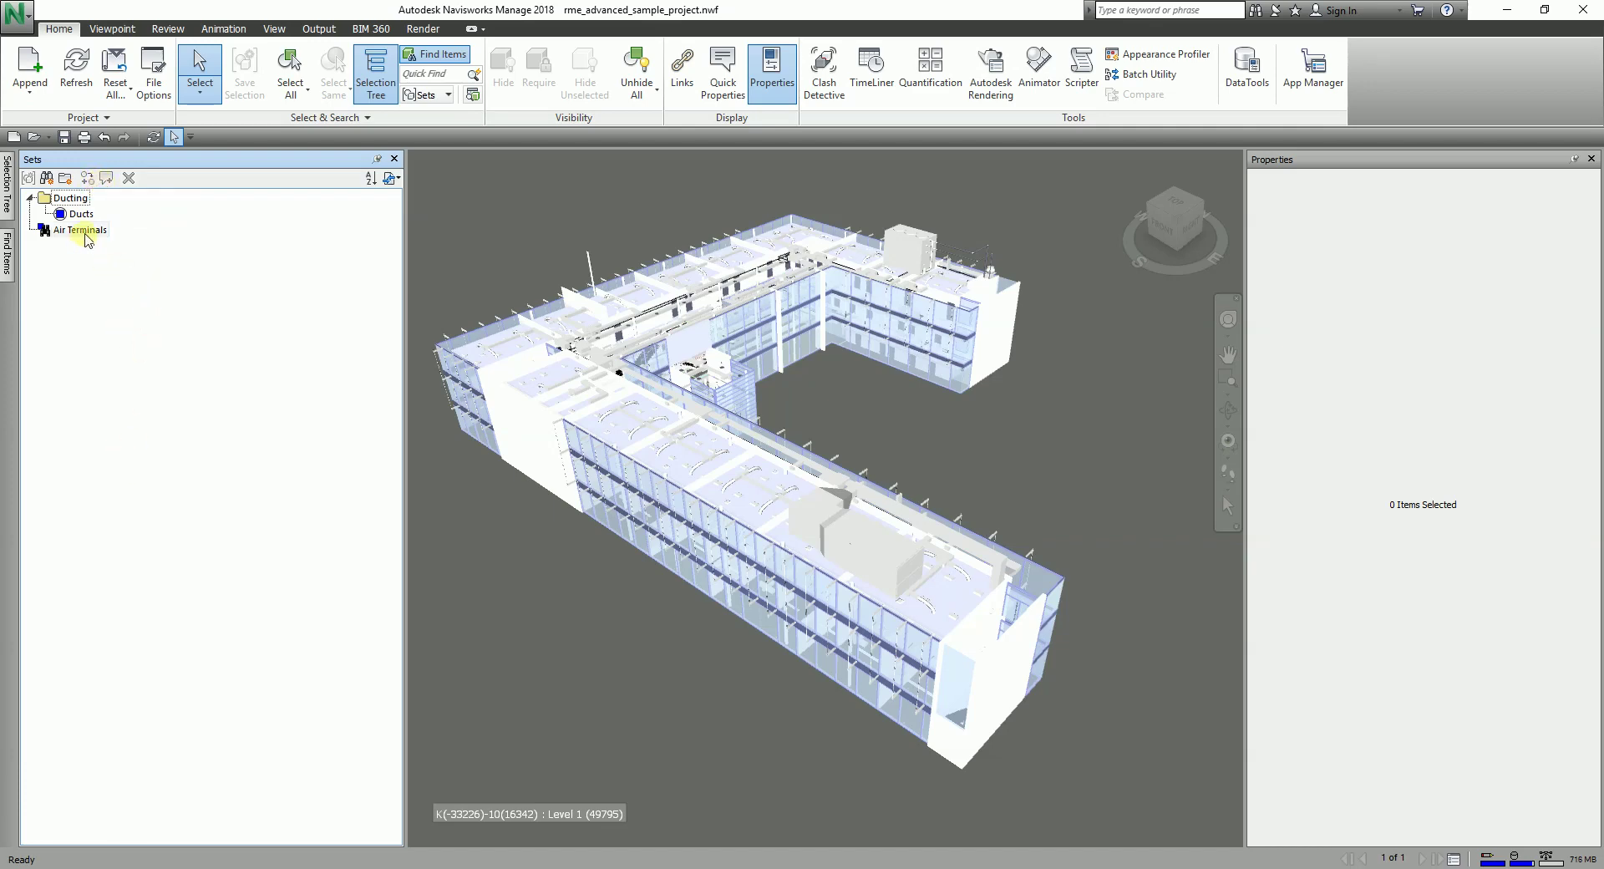
pyautogui.click(83, 215)
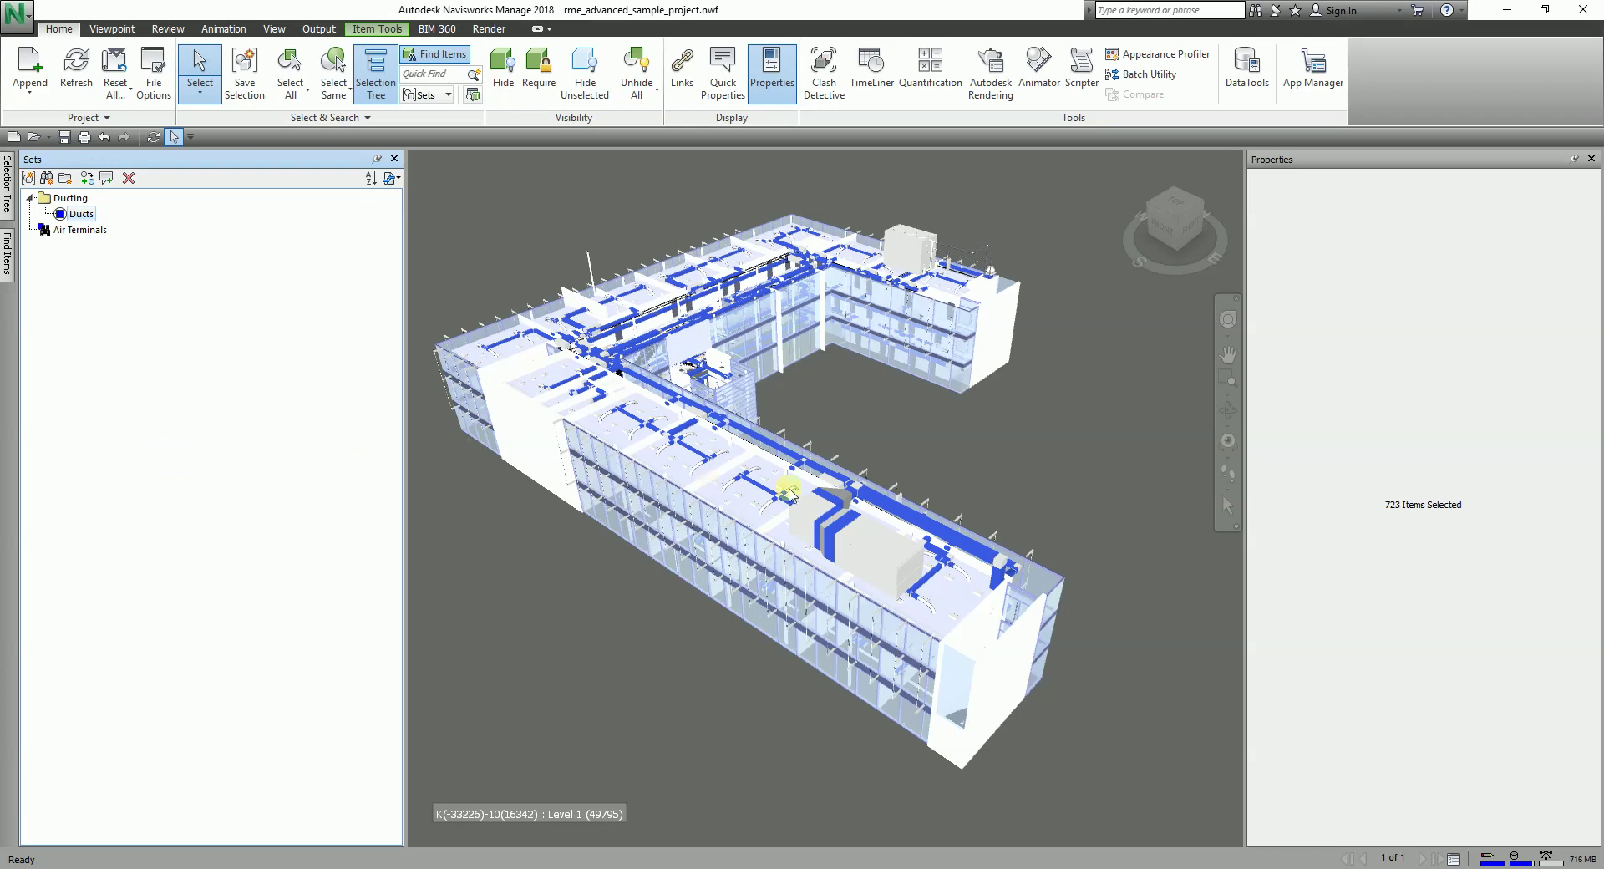
# Delete the Ducting folder with its Ducts set and select the remaining Air Terminals set
pyautogui.click(70, 198)
pyautogui.press('Delete')
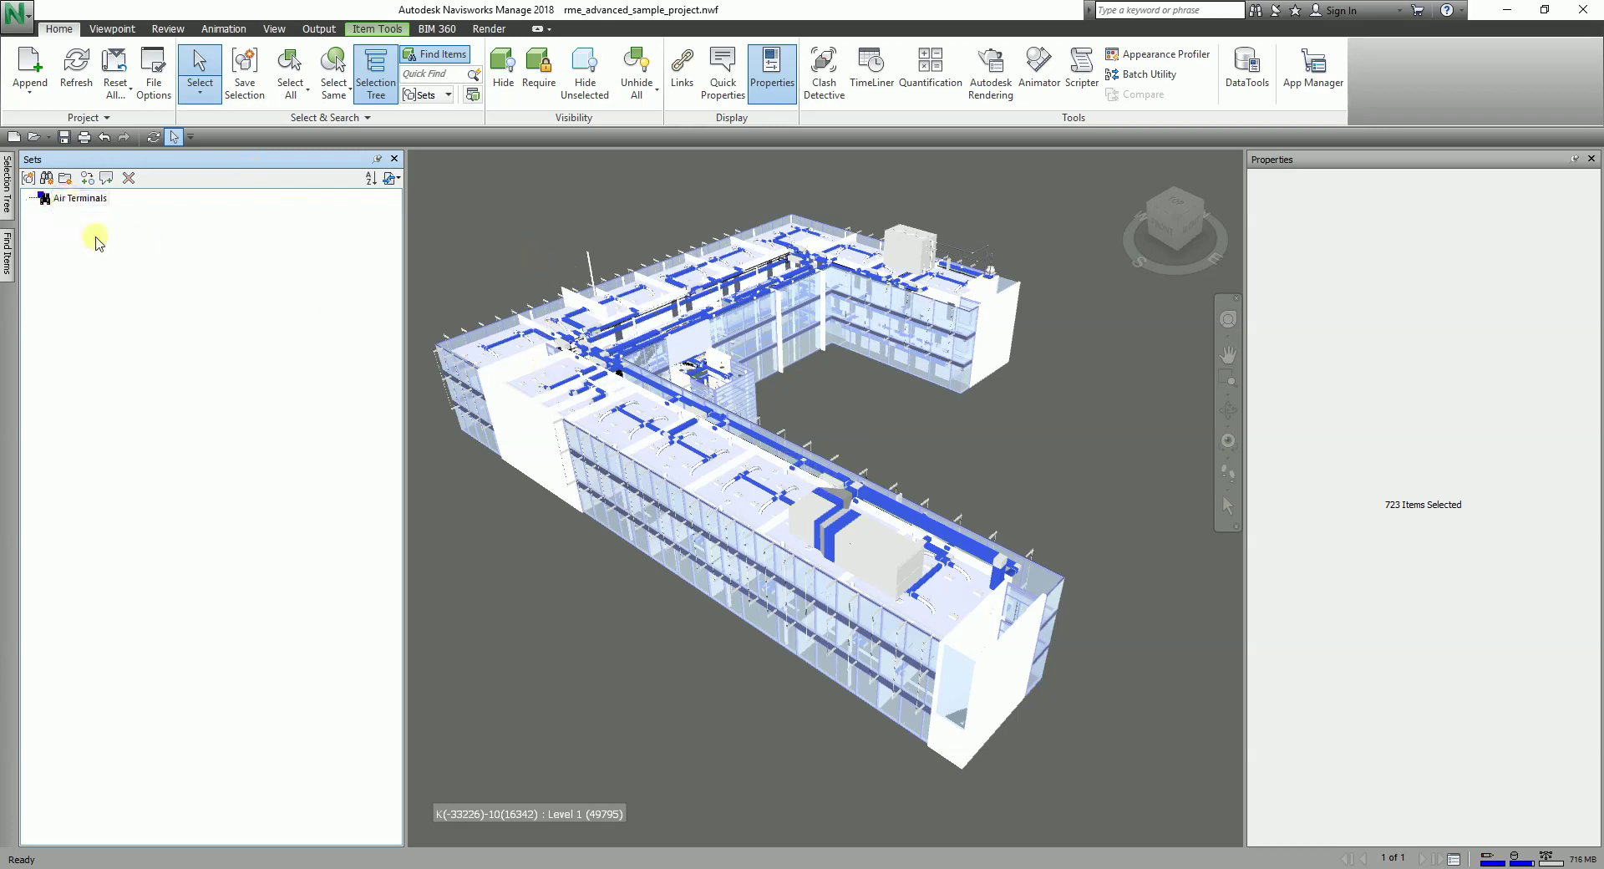
pyautogui.click(74, 200)
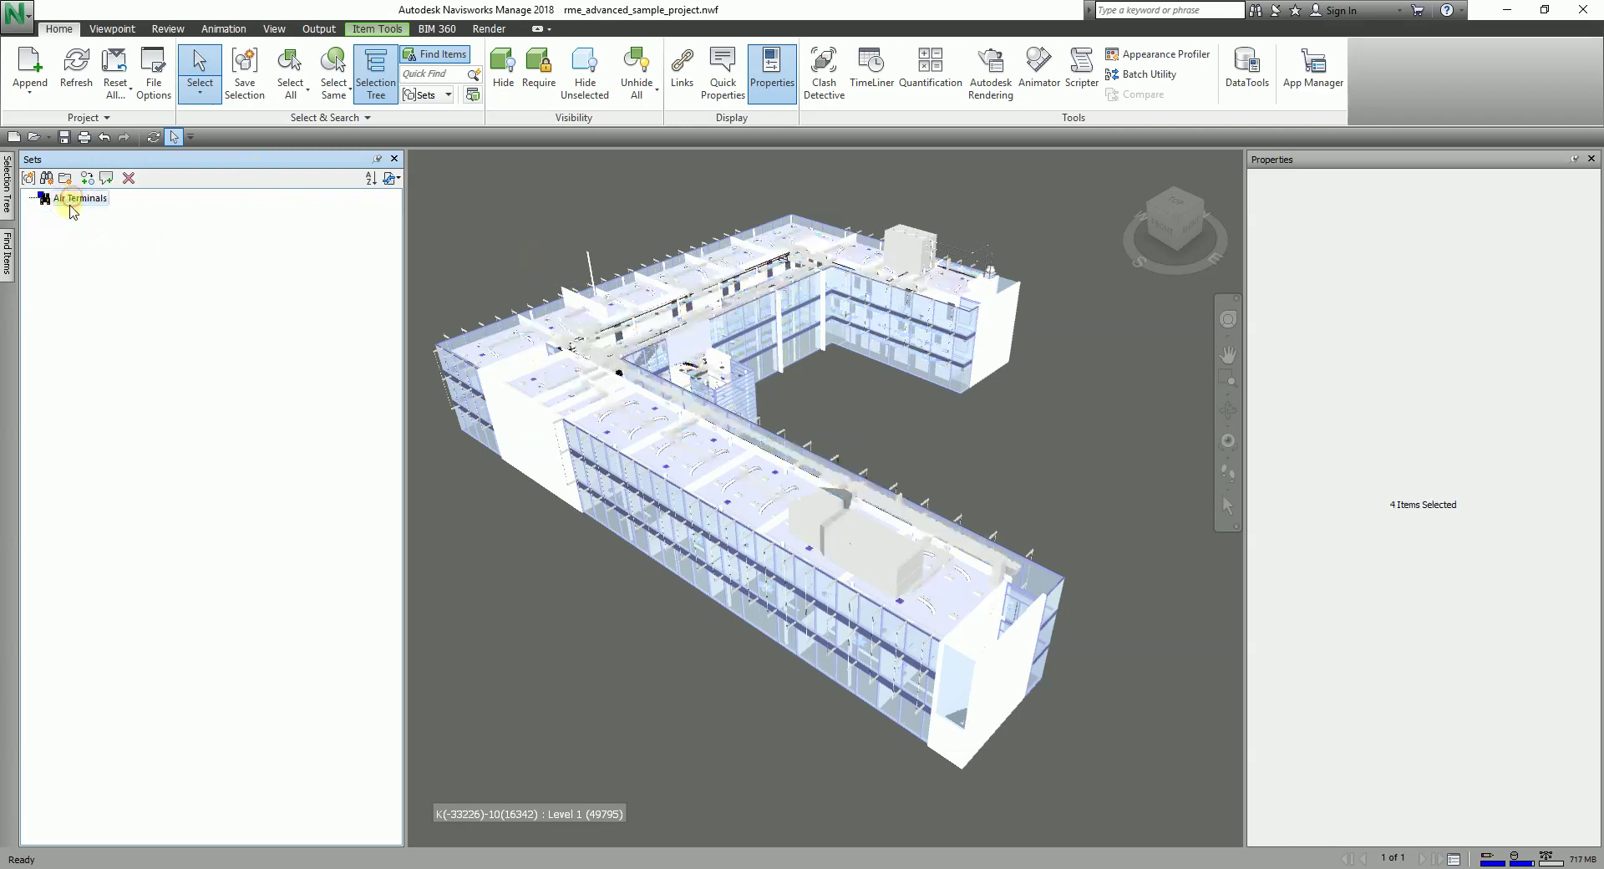
pyautogui.click(118, 291)
# Undo the changes to the saved sets back to before the Ducting folder was created
pyautogui.hotkey('ctrl', 'z')
pyautogui.hotkey('ctrl', 'z')
pyautogui.hotkey('ctrl', 'z')
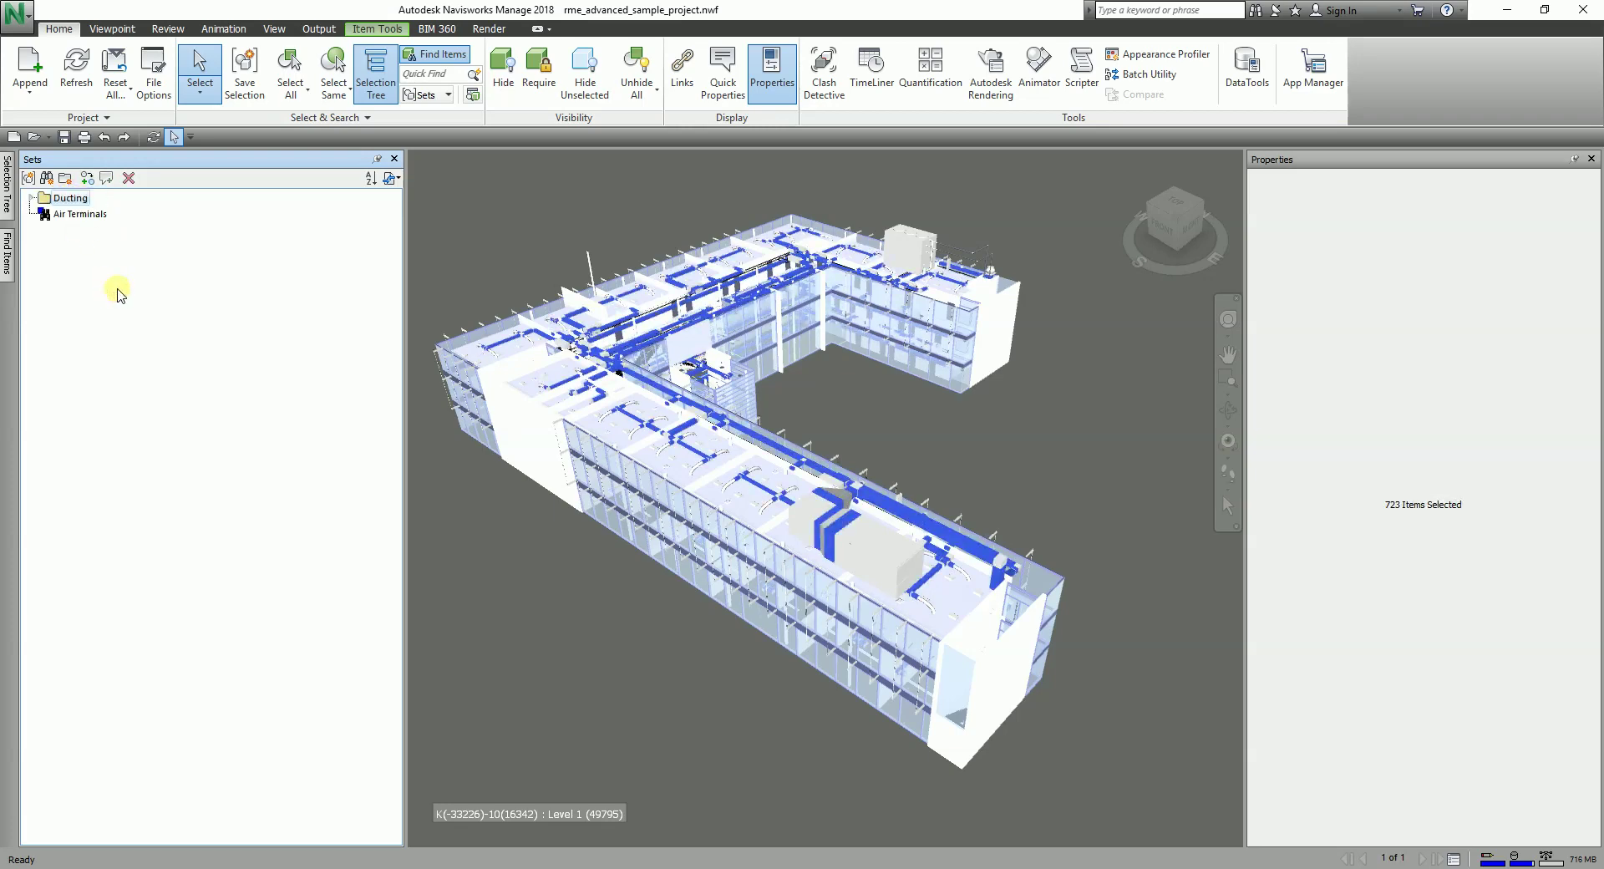
pyautogui.hotkey('ctrl', 'z')
pyautogui.hotkey('ctrl', 'z')
pyautogui.hotkey('ctrl', 'z')
pyautogui.hotkey('ctrl', 'z')
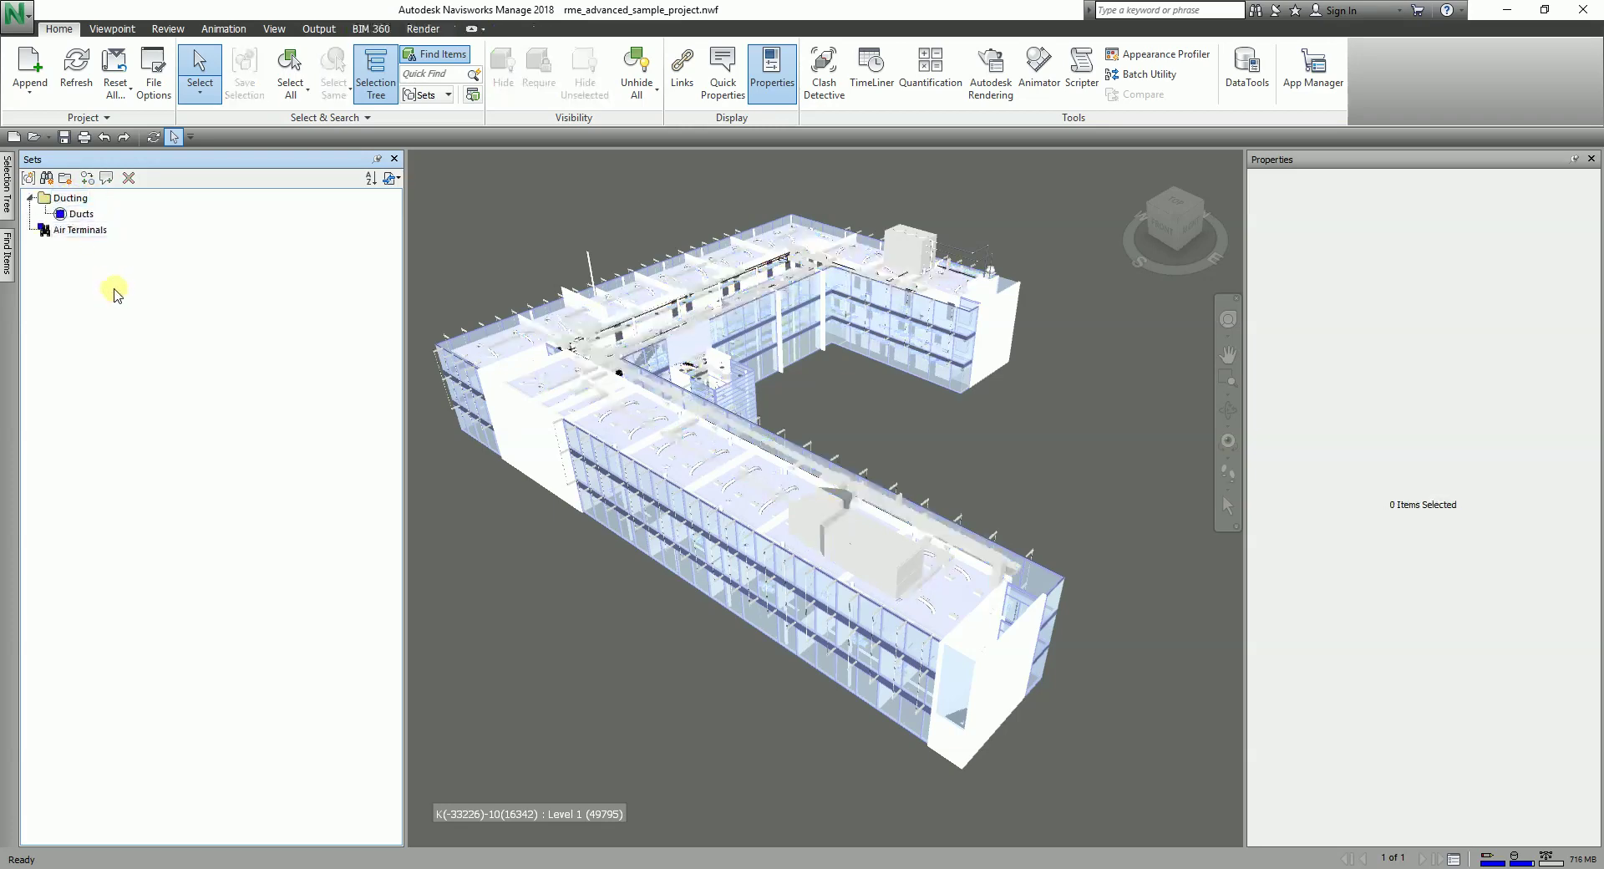
pyautogui.hotkey('ctrl', 'z')
pyautogui.hotkey('ctrl', 'z')
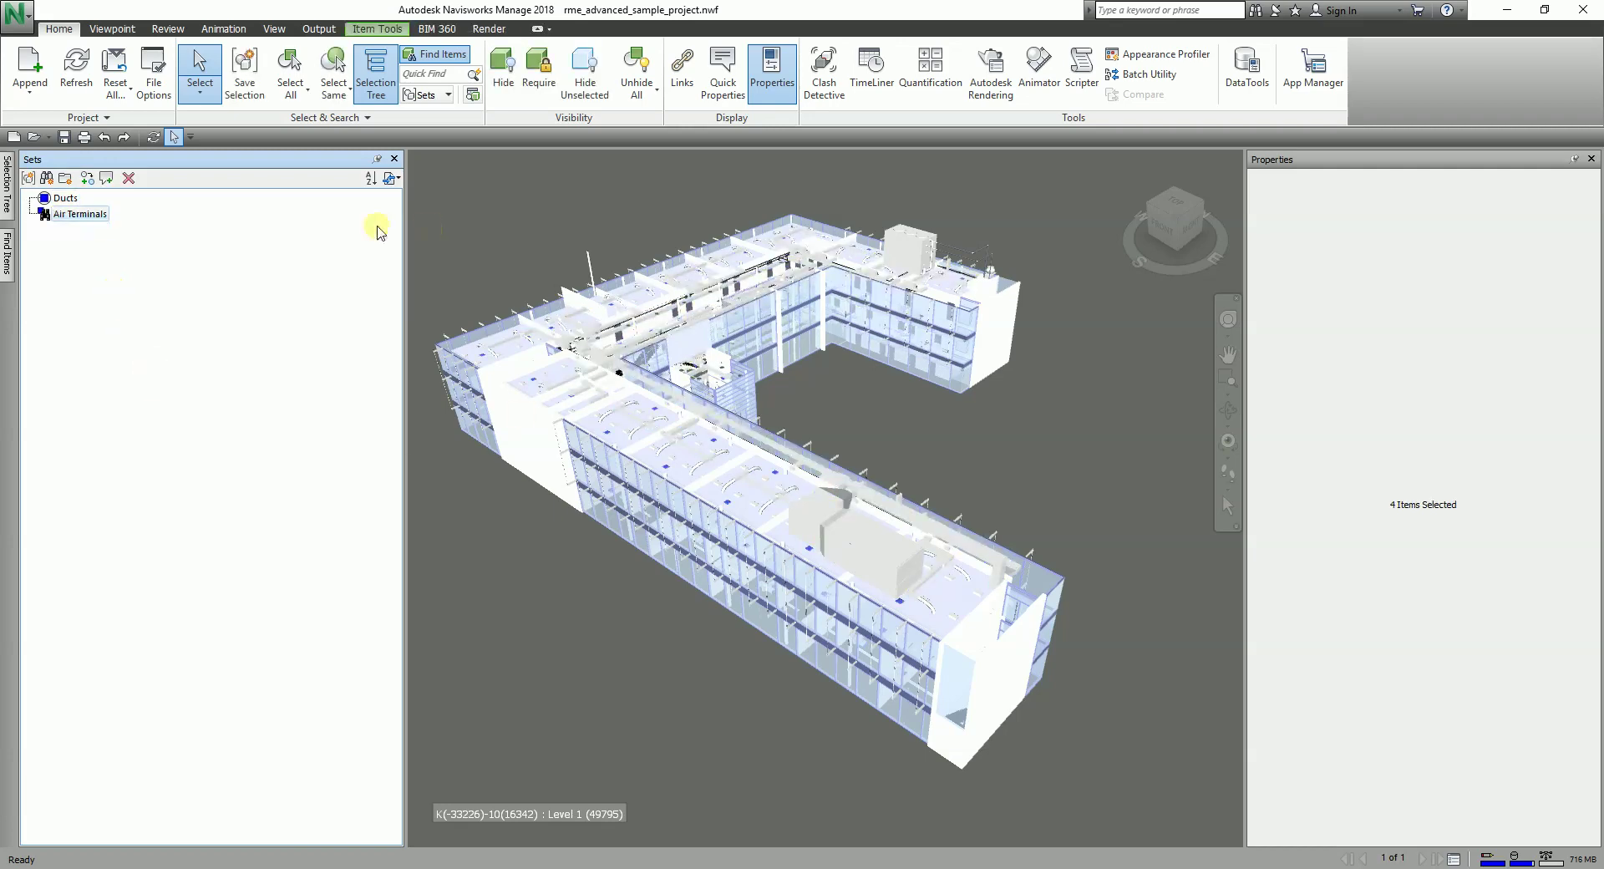
# Select the Ducts set and the Air Terminals set in turn to examine their items in the building
pyautogui.click(66, 200)
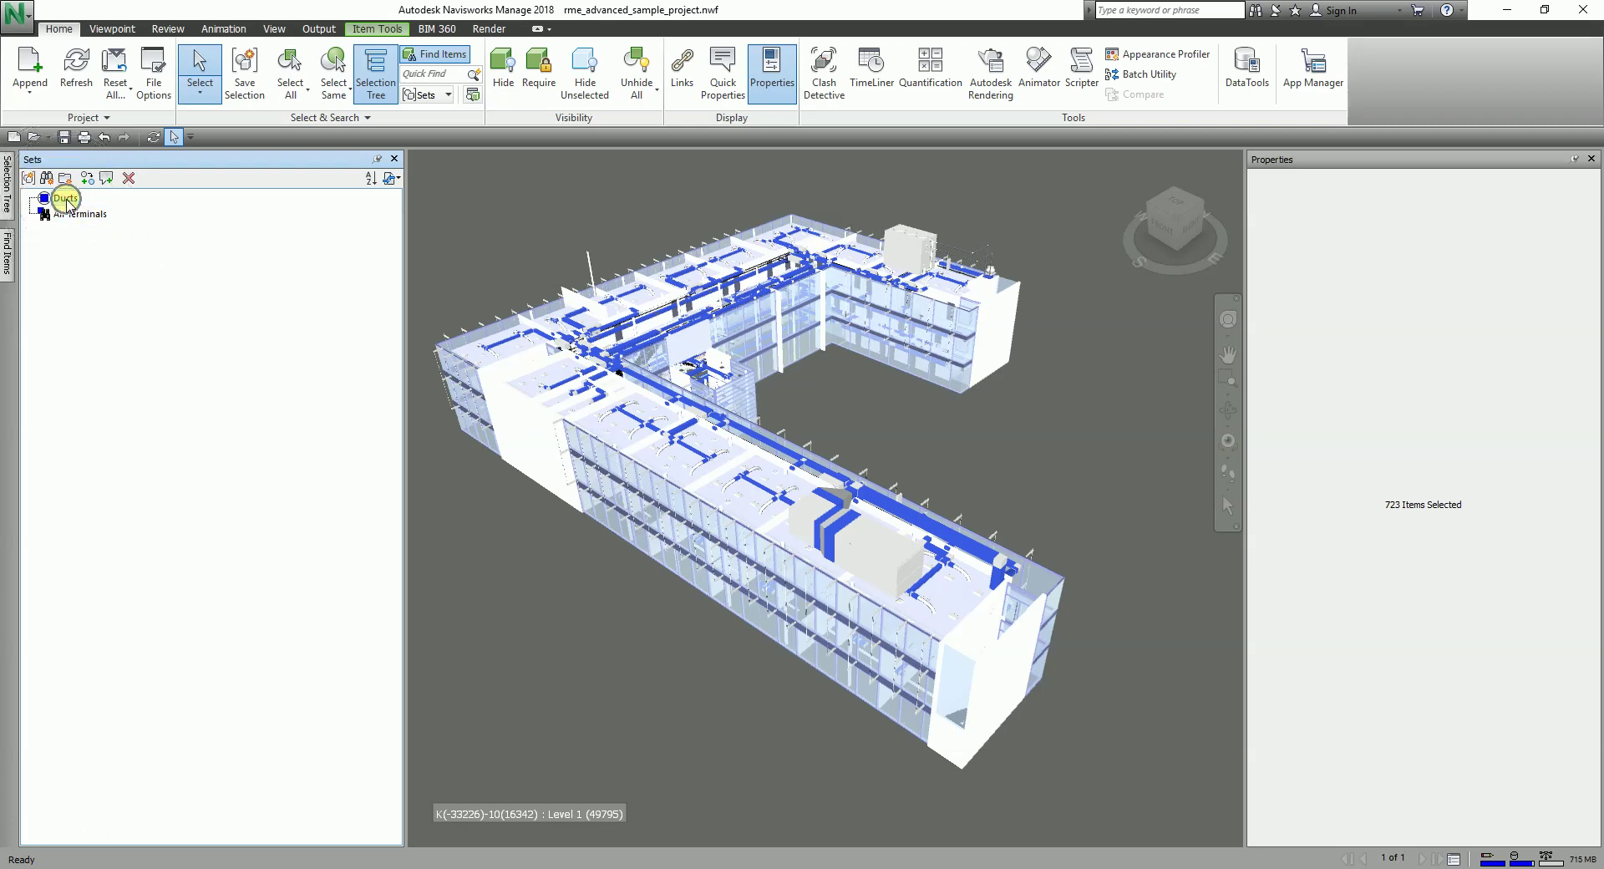
pyautogui.click(82, 216)
pyautogui.moveTo(846, 502)
pyautogui.keyDown('shift'); pyautogui.mouseDown(button='middle')
pyautogui.moveTo(869, 472)
pyautogui.moveTo(872, 495)
pyautogui.mouseUp(button='middle'); pyautogui.keyUp('shift')
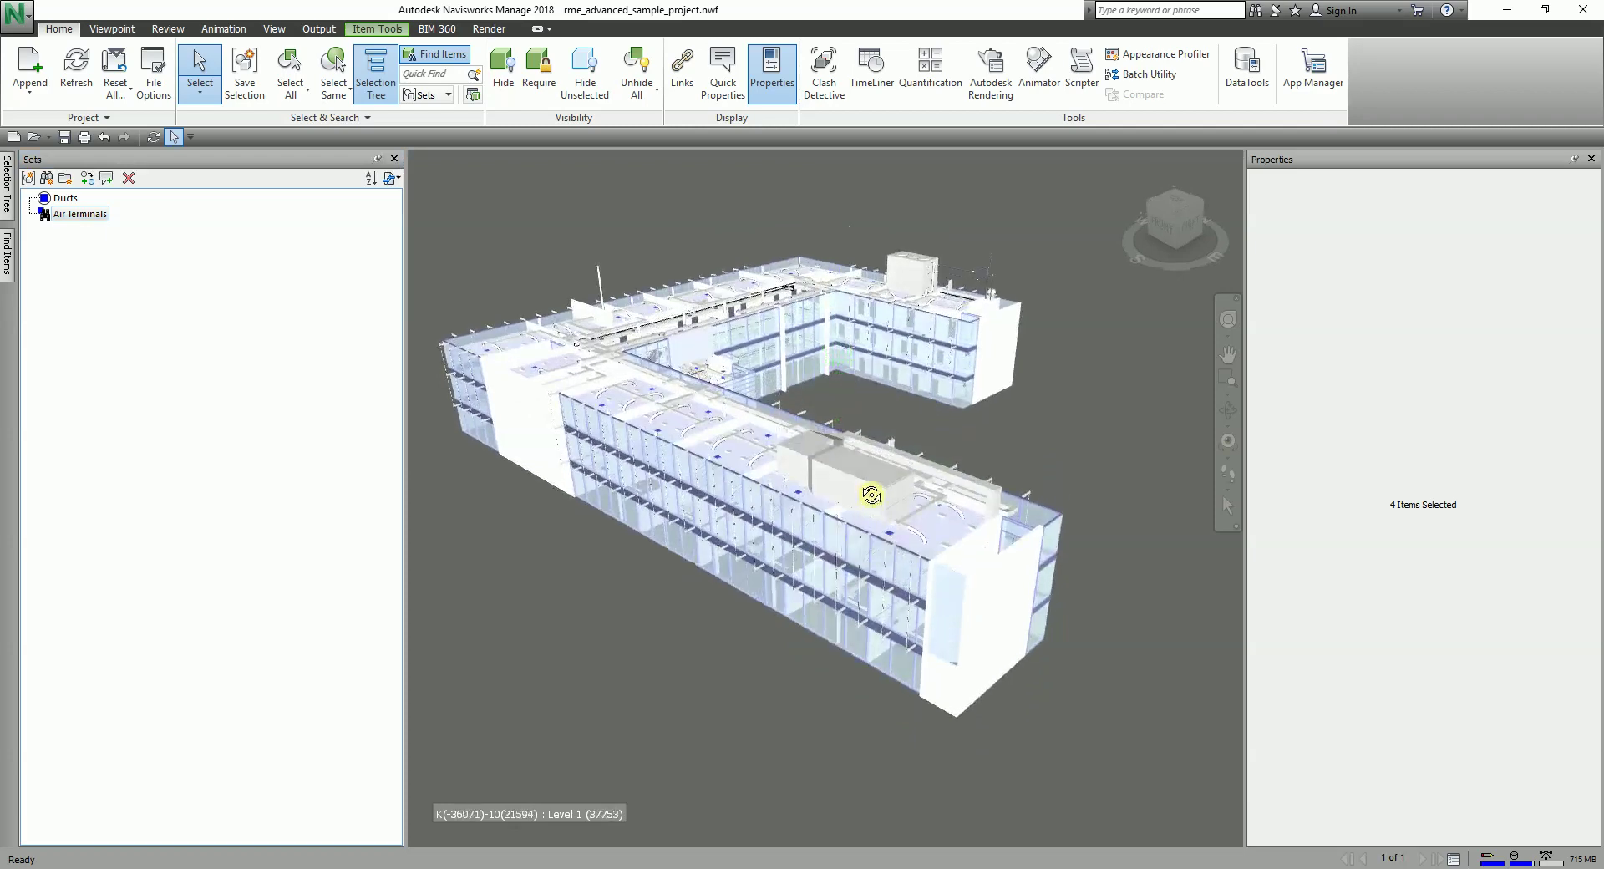